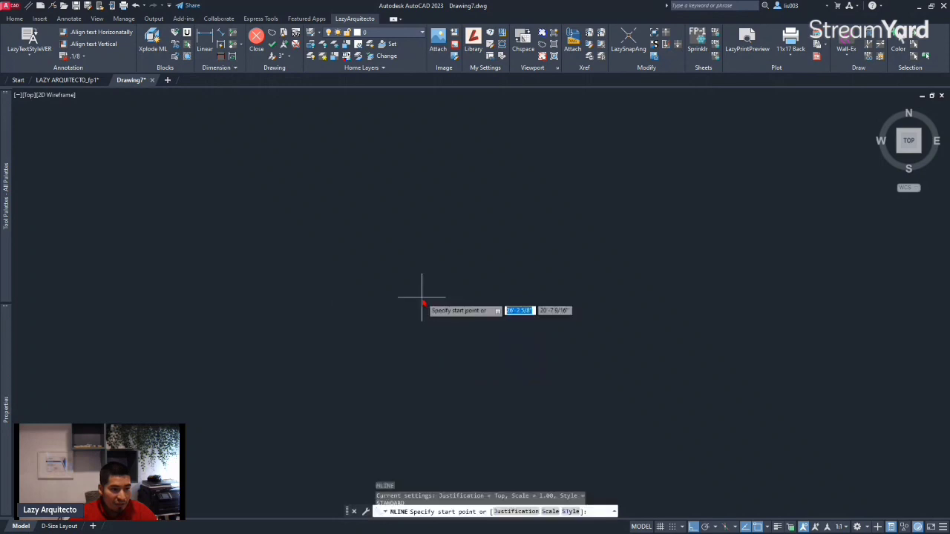
Draw an MLINE wall that runs right, then turns down, and zoom in on it
left_click(361, 278)
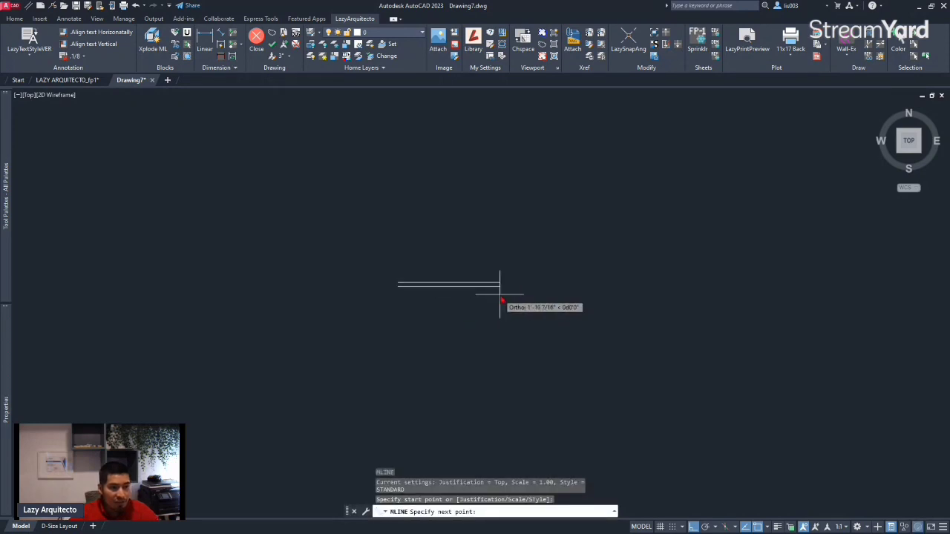
left_click(551, 297)
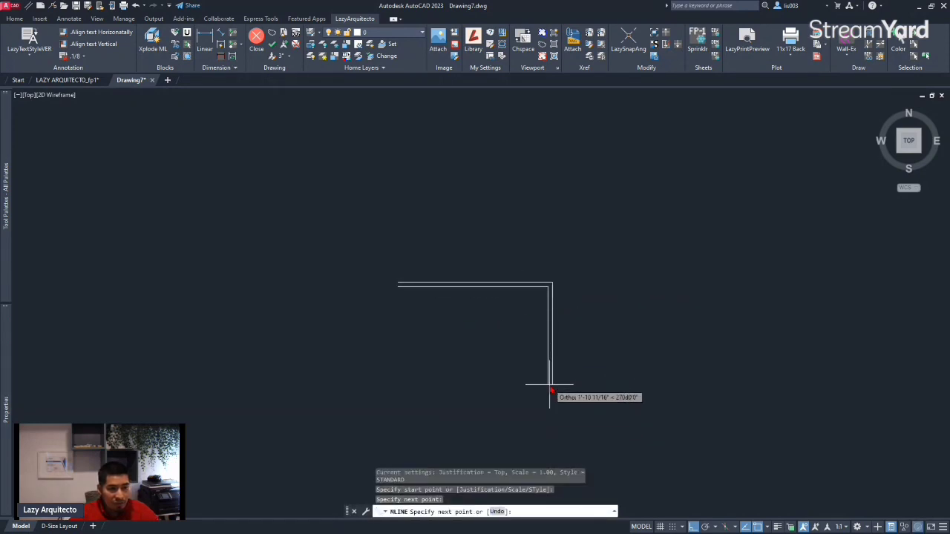
left_click(551, 393)
key("Escape")
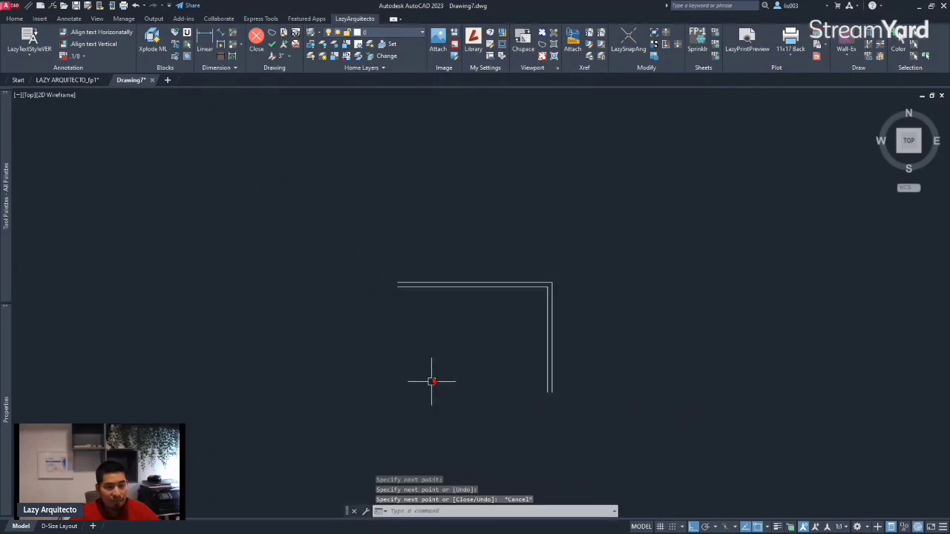
scroll(433, 300, "up", 2)
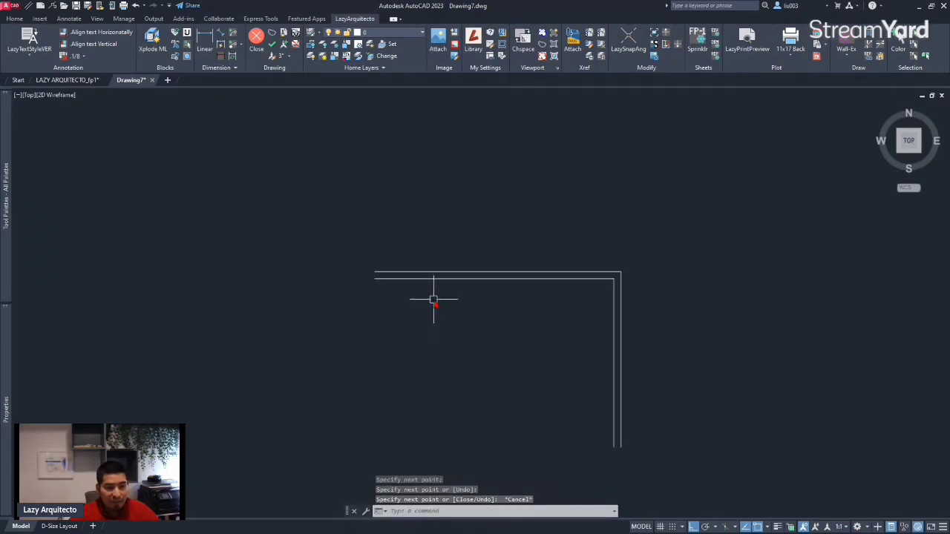
scroll(427, 294, "up", 2)
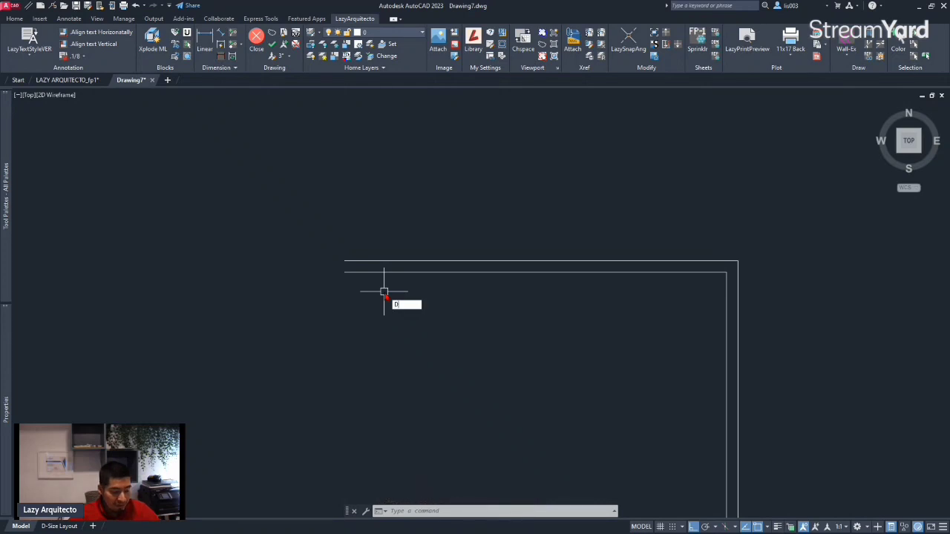
key("Return")
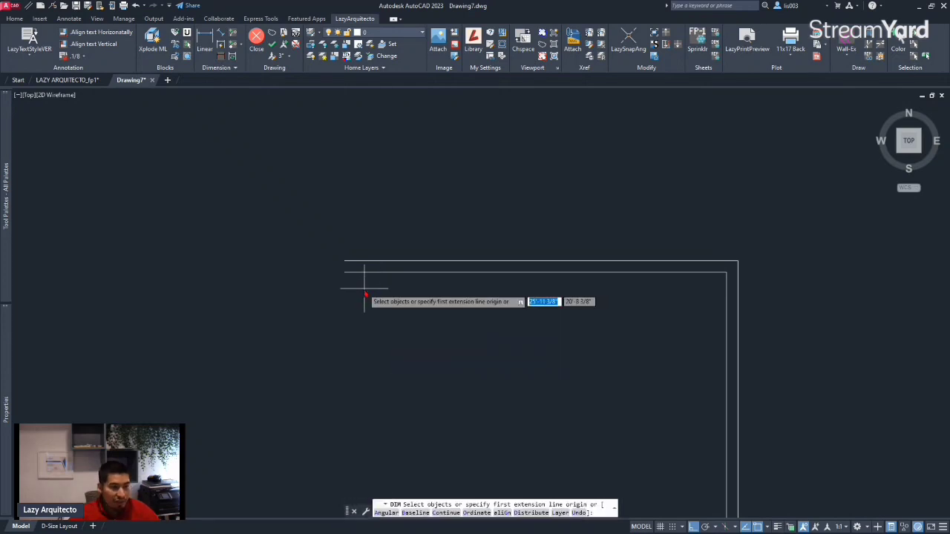
left_click(346, 262)
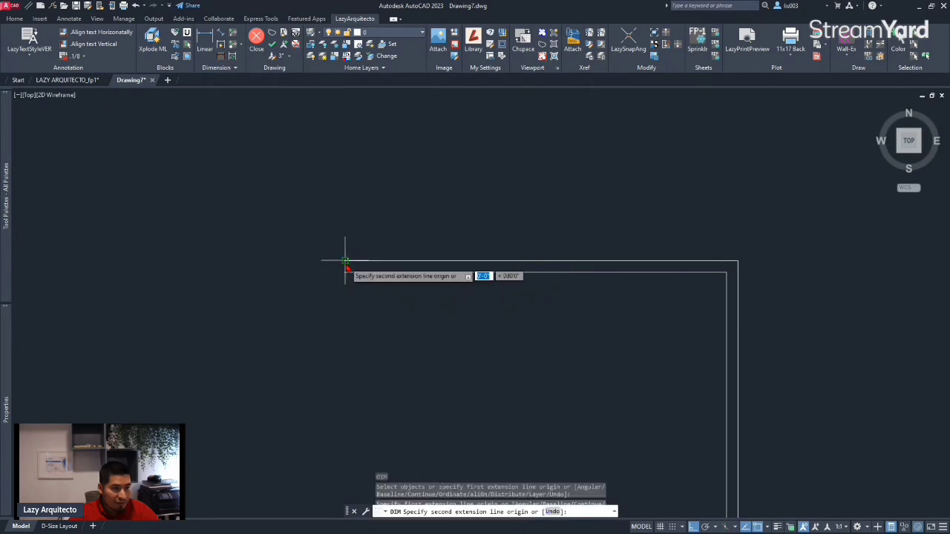
scroll(344, 267, "up", 2)
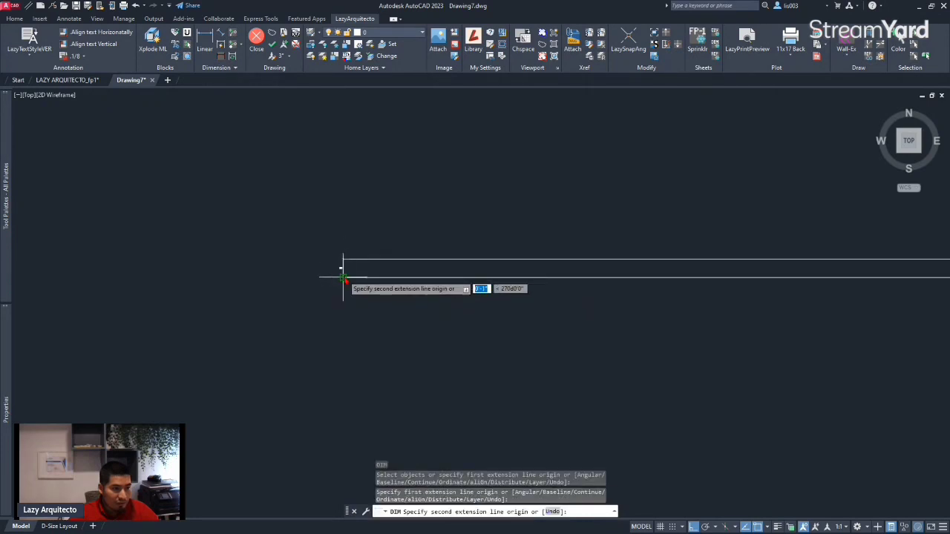
left_click(343, 277)
scroll(341, 274, "up", 3)
scroll(293, 290, "up", 4)
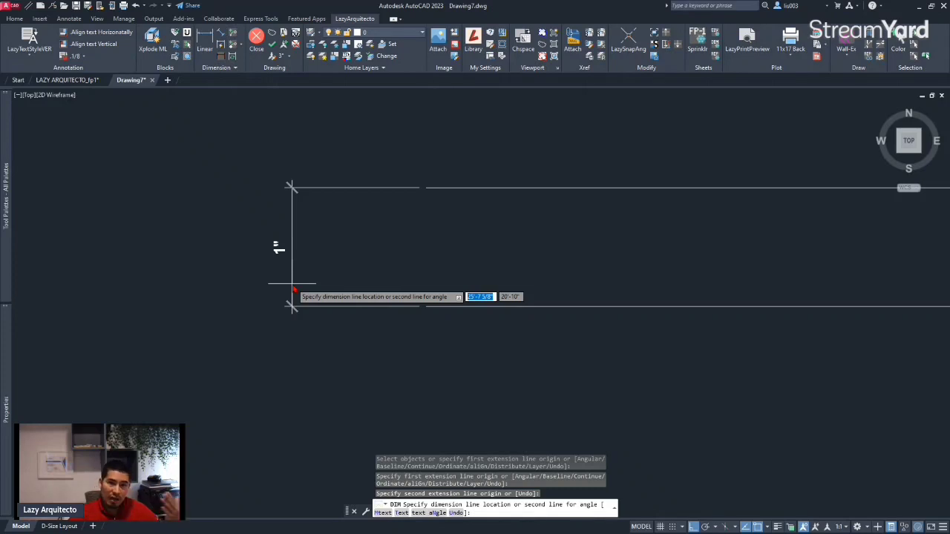
scroll(294, 290, "down", 5)
scroll(292, 286, "down", 2)
key("Escape")
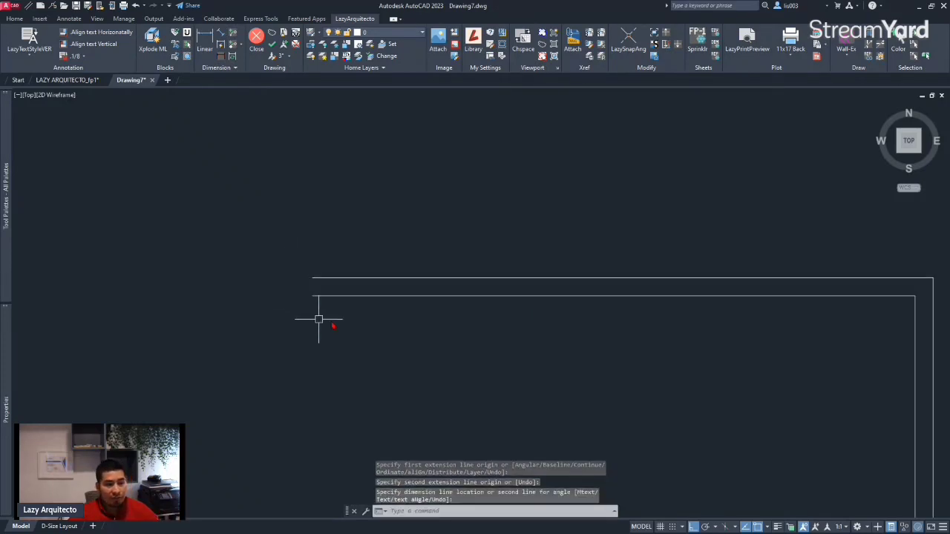
scroll(399, 329, "down", 1)
type("l")
key("Return")
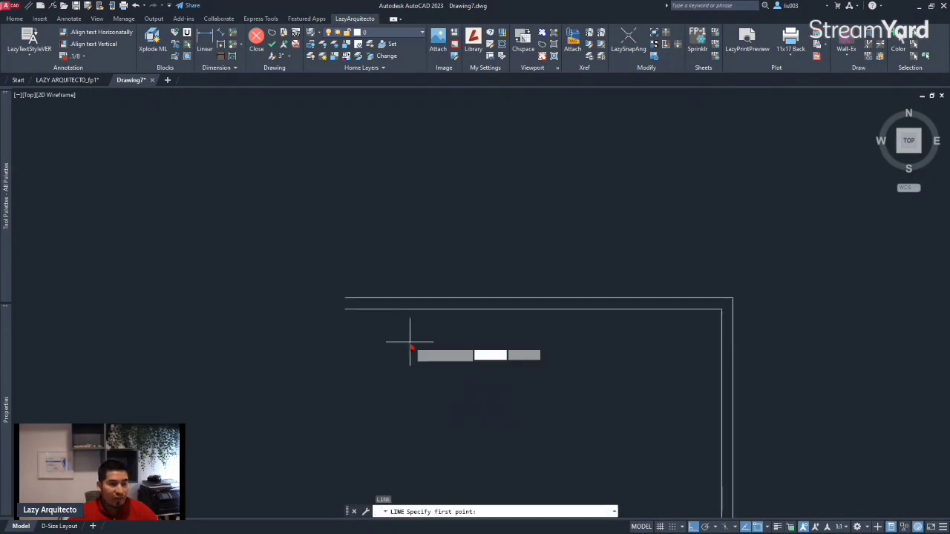
Draw two guide lines crossing the horizontal wall to mark the opening
left_click(409, 340)
key("Escape")
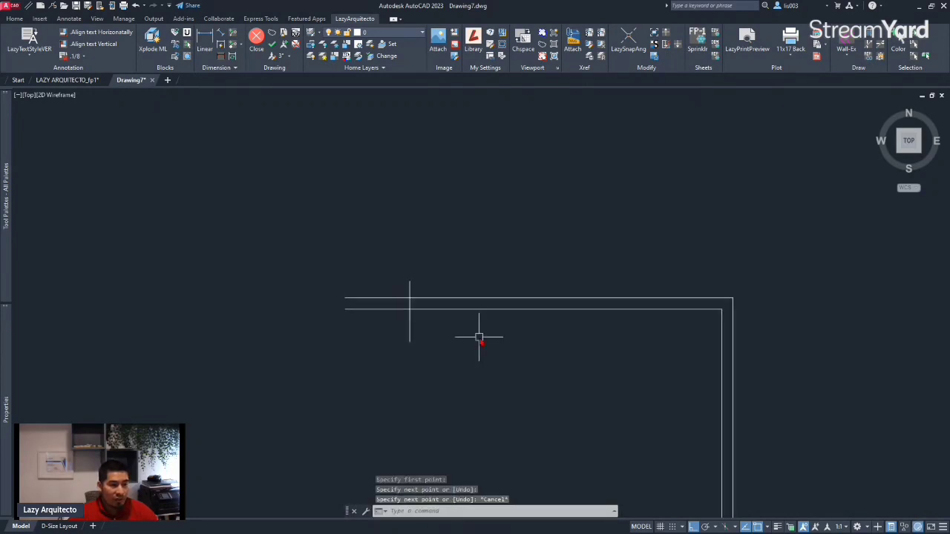
key("Return")
left_click(479, 337)
left_click(481, 276)
key("Escape")
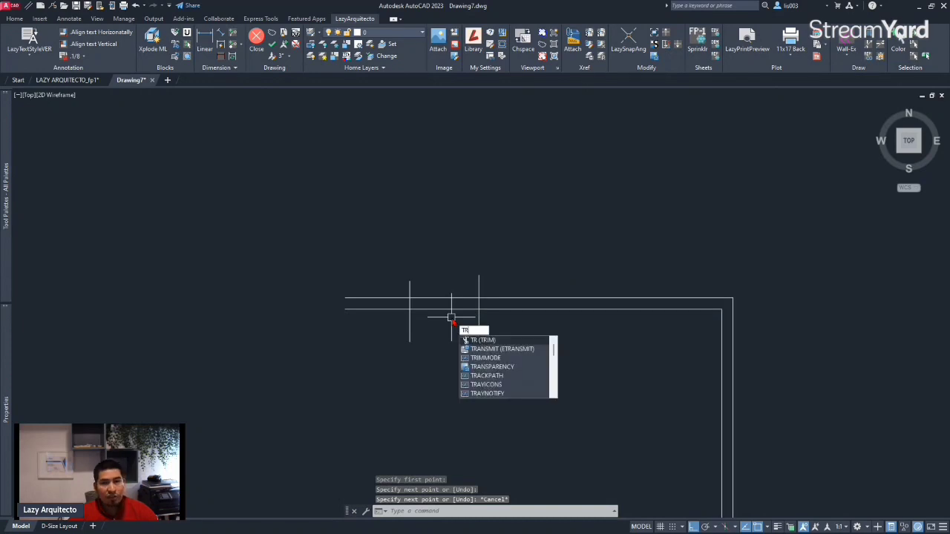
Trim both wall faces between the guide lines, then delete the two guide lines
key("Return")
left_click(449, 308)
left_click(449, 298)
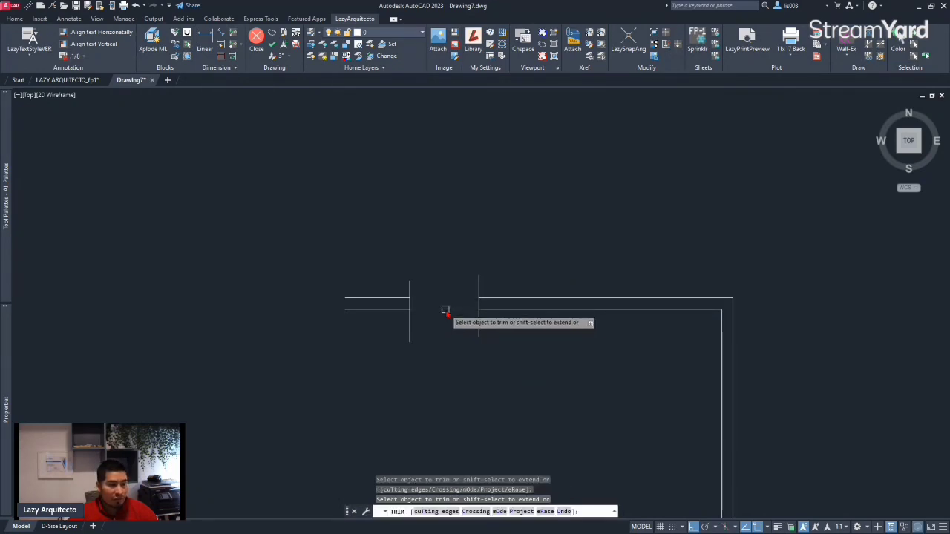
left_click(504, 294)
left_click(343, 239)
key("Delete")
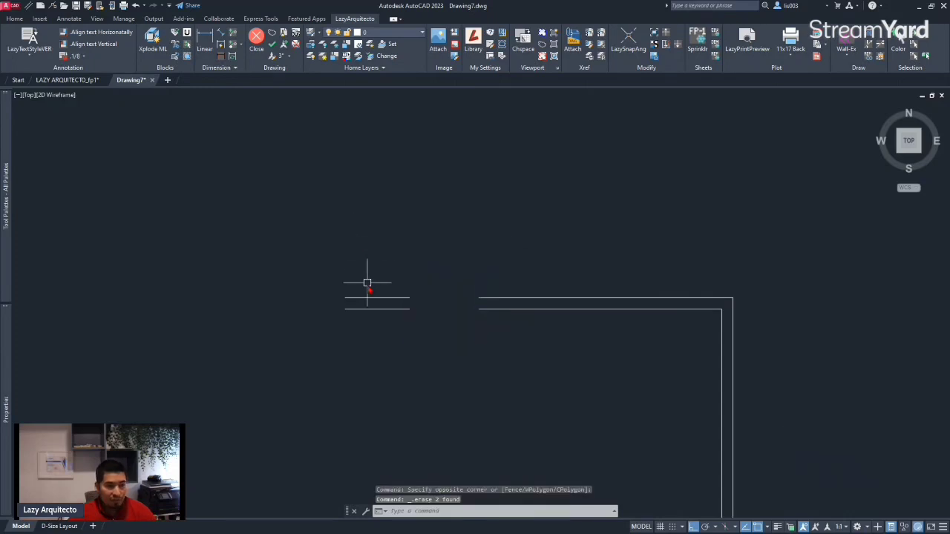
scroll(399, 320, "up", 4)
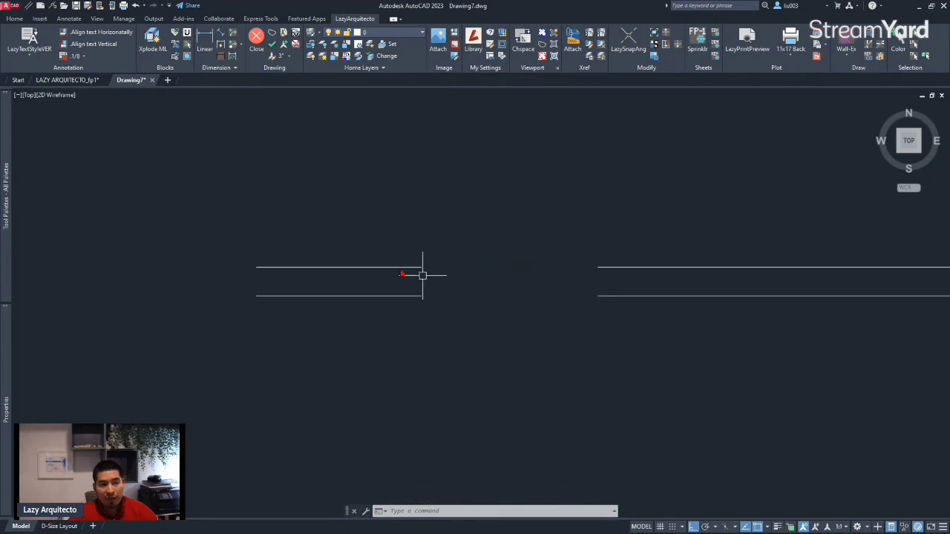
scroll(365, 255, "down", 5)
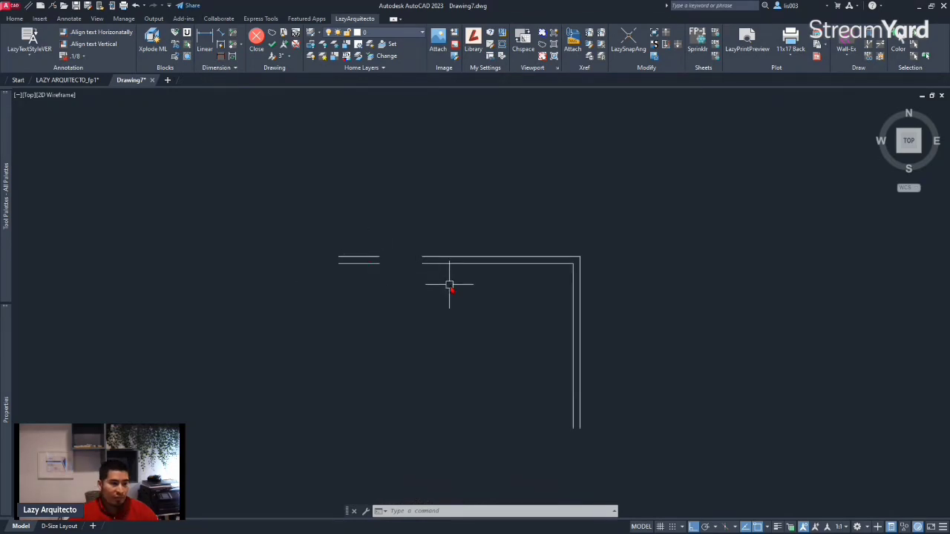
Draw two horizontal lines just inside the faces of the left wall stub
key("l")
key("Return")
scroll(336, 267, "up", 5)
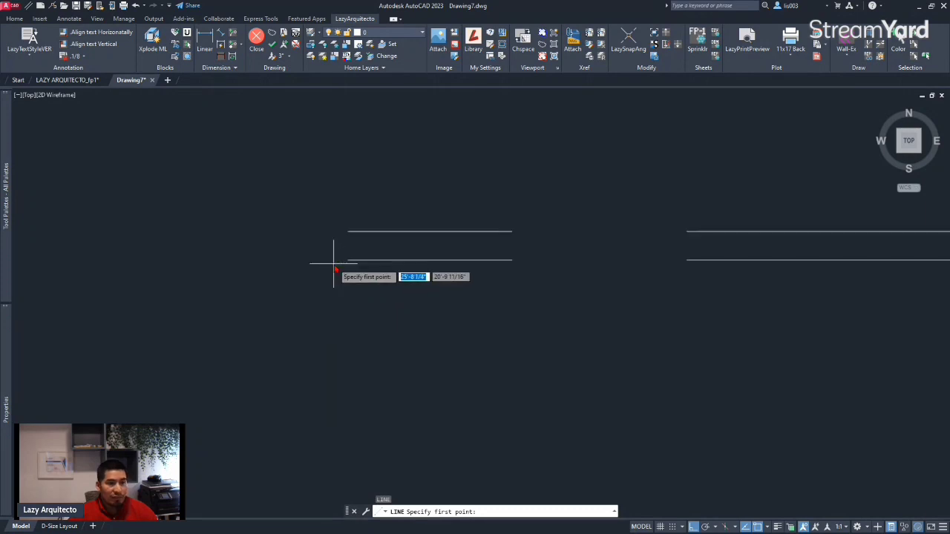
left_click(373, 232)
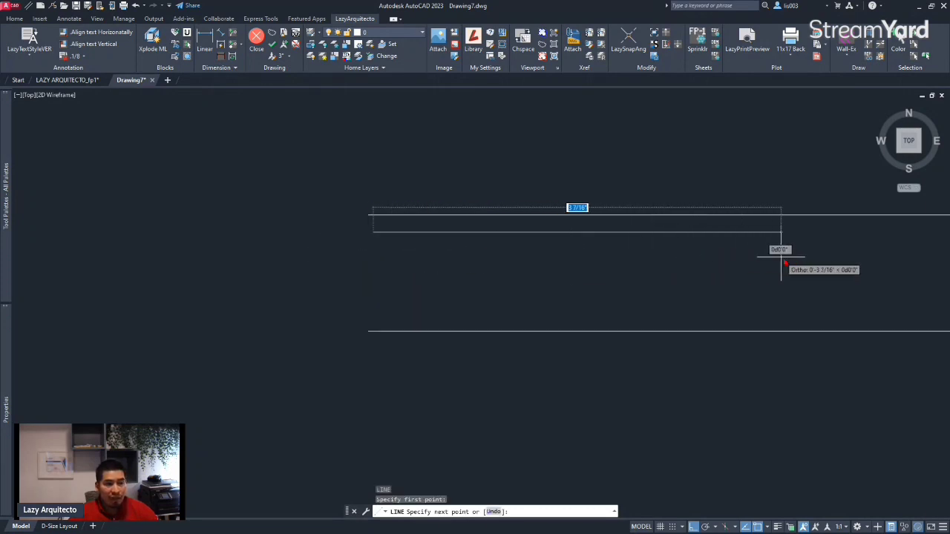
left_click(782, 232)
key("Escape")
key("space")
left_click(380, 313)
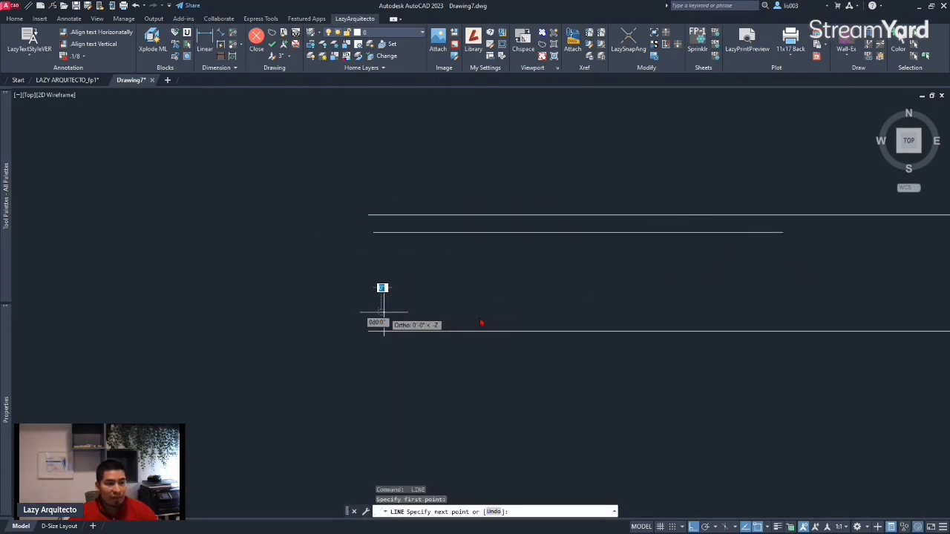
left_click(853, 312)
key("Escape")
scroll(324, 296, "down", 3)
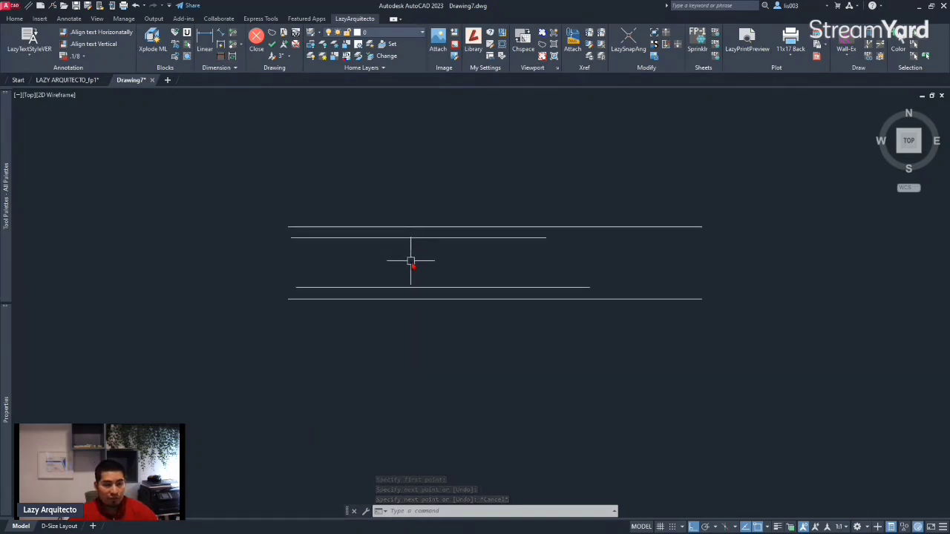
scroll(410, 265, "down", 5)
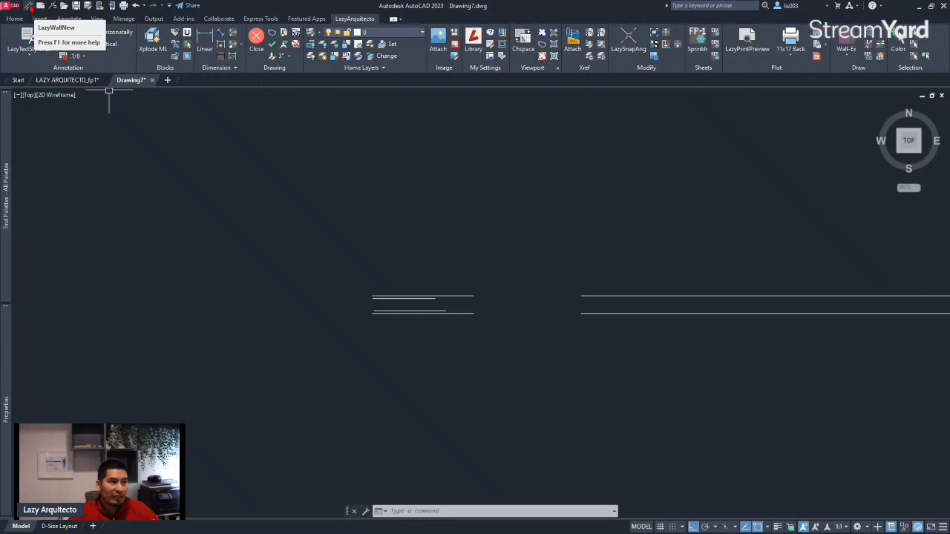
Use LazyWallNew to draw a red WALL-NEW wall running right, then up, above the corner
left_click(31, 7)
scroll(212, 267, "down", 3)
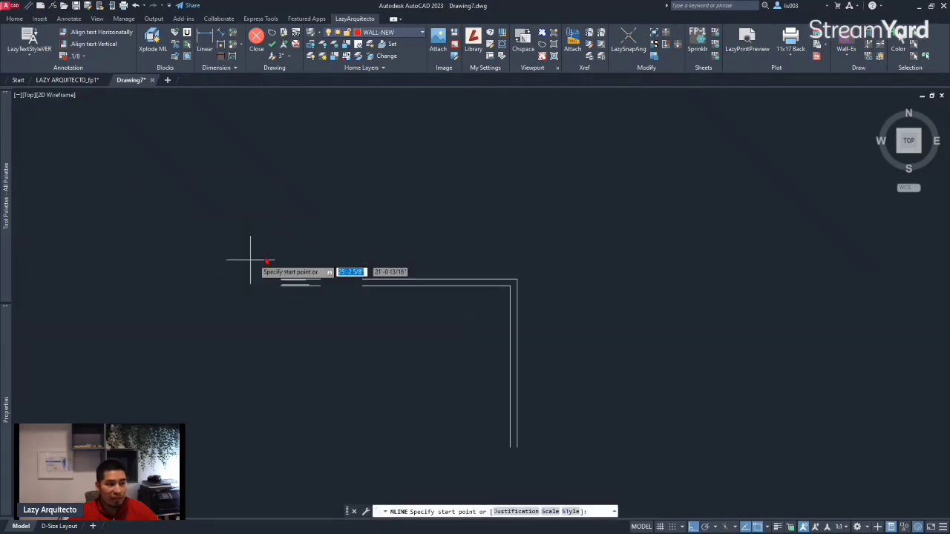
left_click(293, 231)
scroll(589, 248, "down", 3)
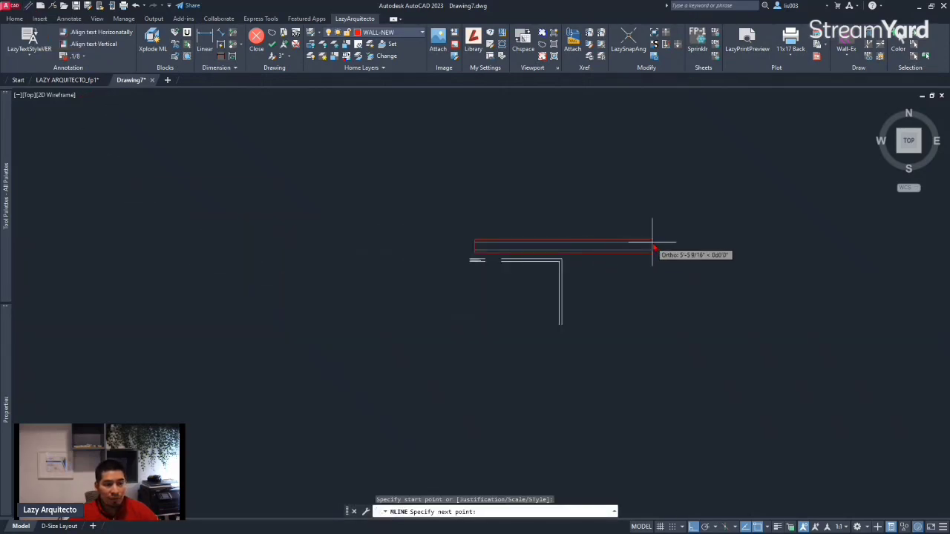
left_click(653, 247)
scroll(653, 163, "down", 2)
left_click(653, 101)
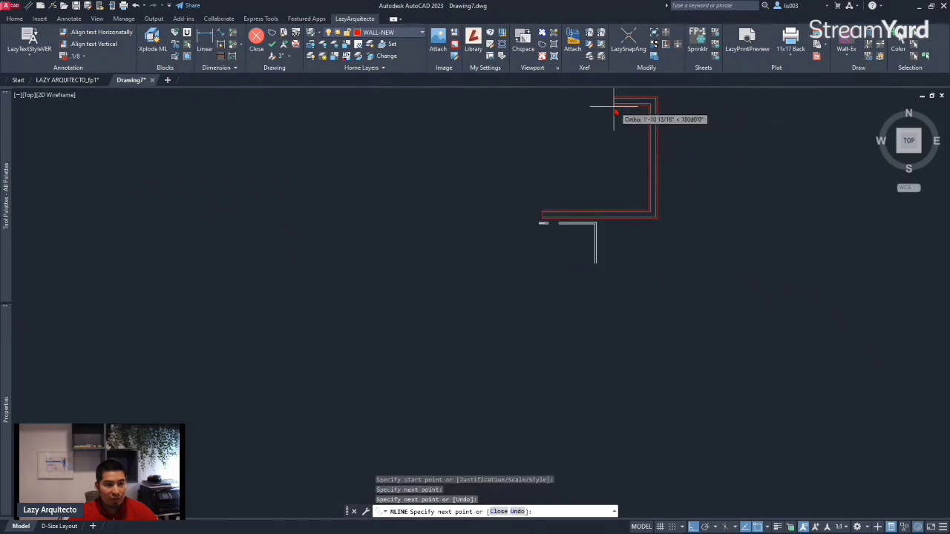
key("Escape")
scroll(585, 144, "up", 2)
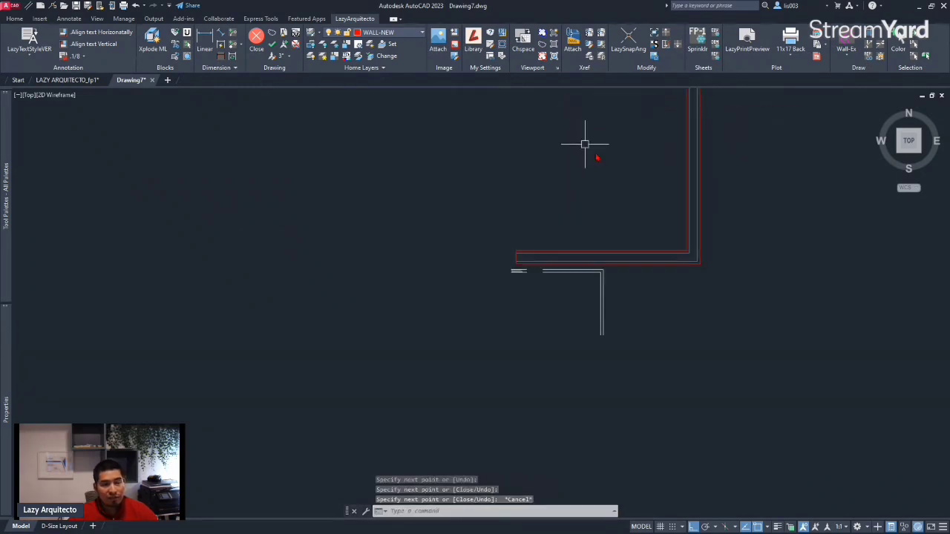
scroll(584, 282, "down", 2)
scroll(600, 363, "up", 3)
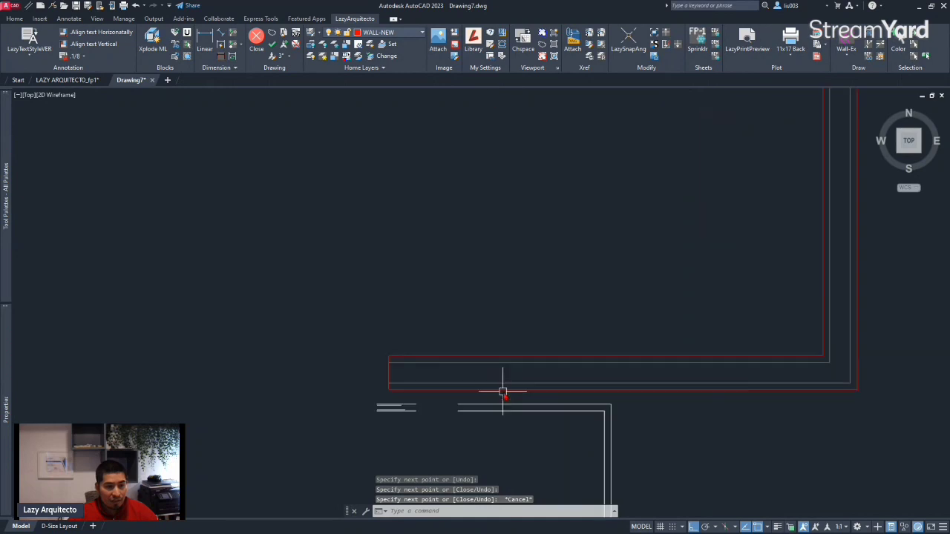
type("D")
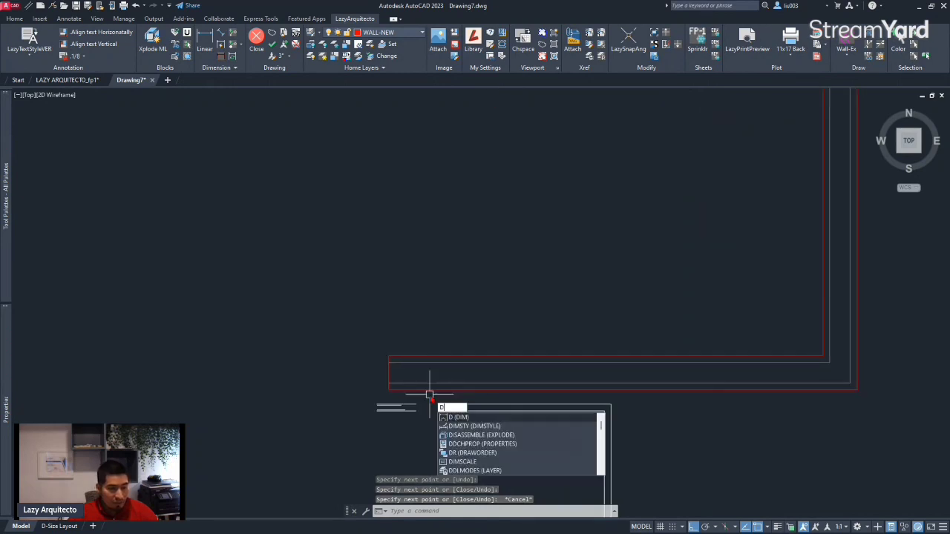
Begin a dimension at the wall corner, then cancel it without placing it
key("Return")
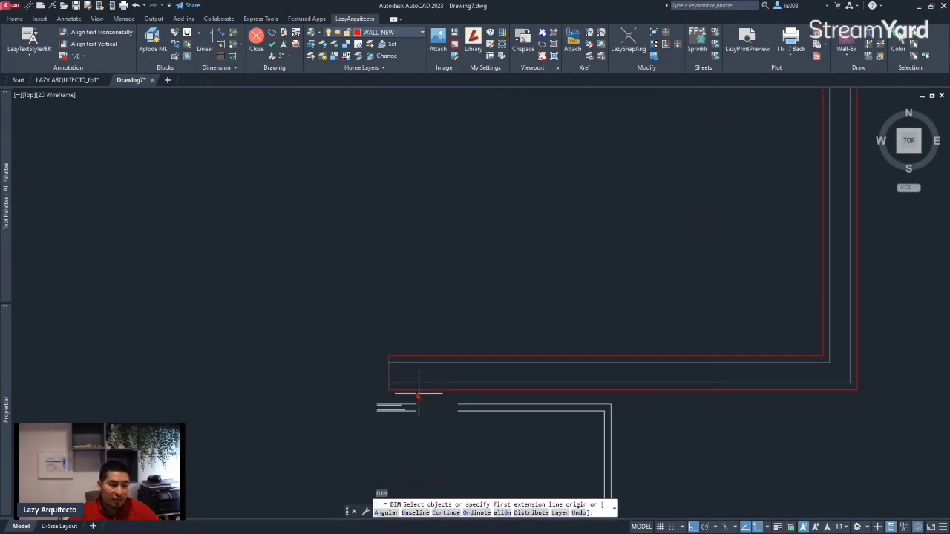
left_click(389, 388)
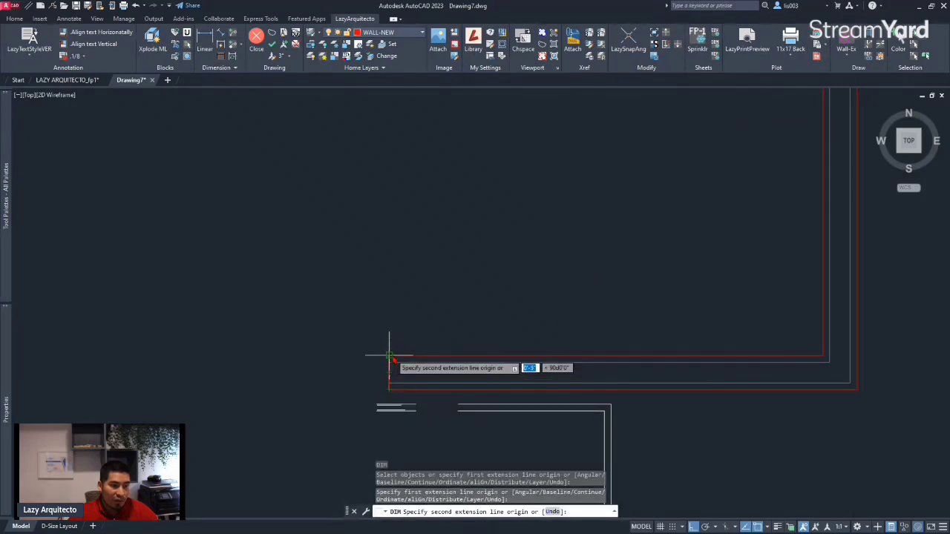
left_click(378, 378)
scroll(374, 385, "up", 3)
scroll(365, 369, "up", 3)
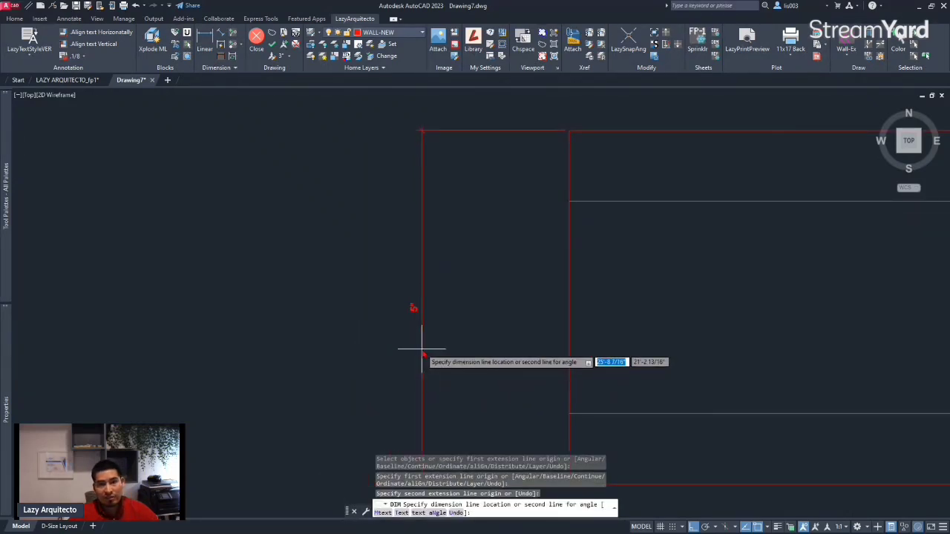
scroll(420, 349, "down", 5)
key("Escape")
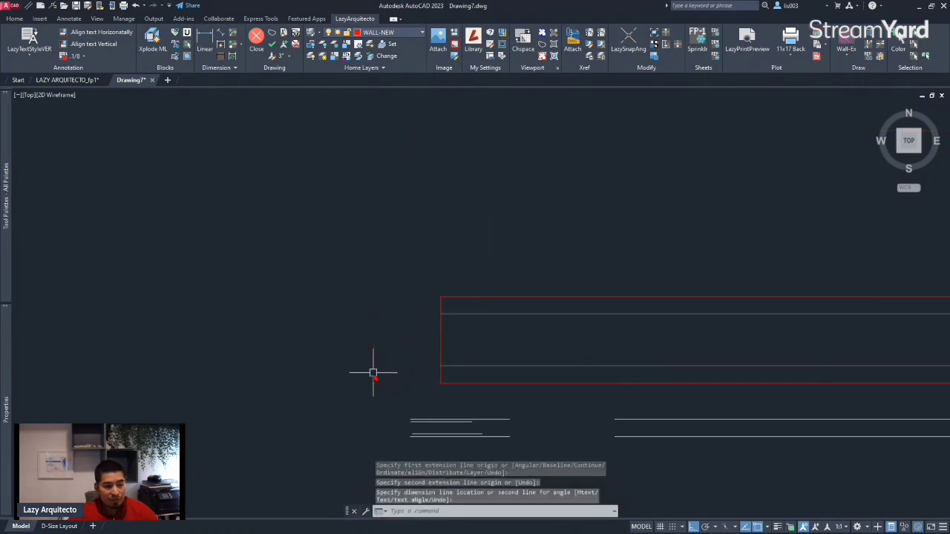
scroll(394, 367, "down", 3)
scroll(421, 349, "up", 3)
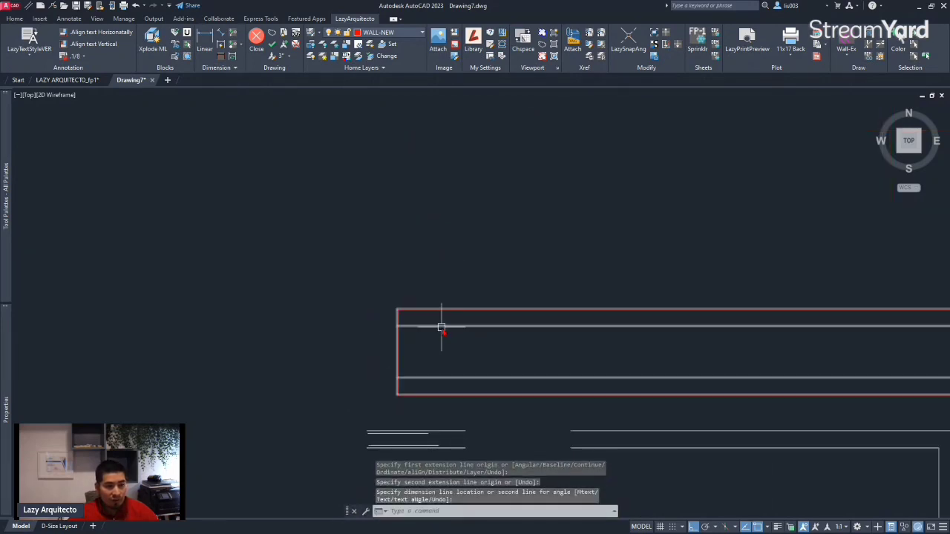
scroll(377, 375, "down", 5)
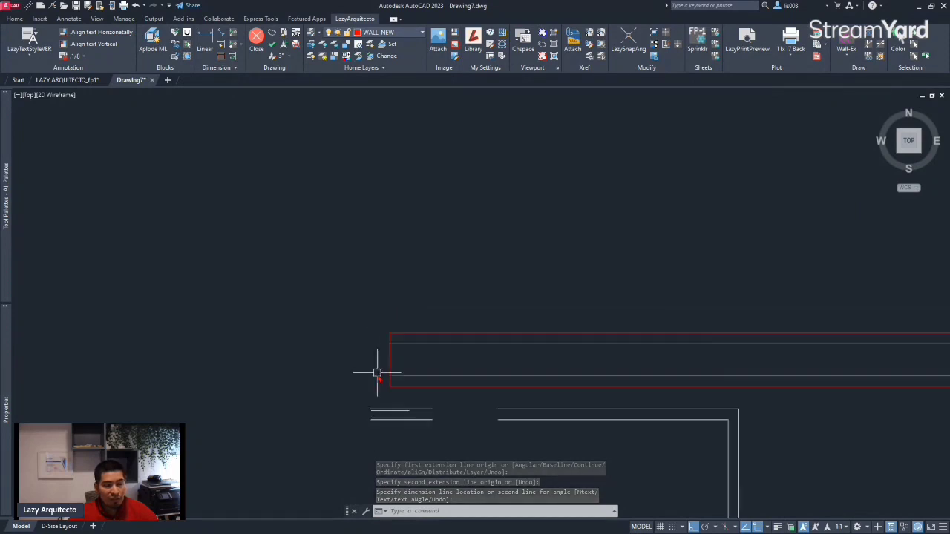
Draw two vertical cut lines across the lower red wall near its right corner
type("l")
key("Return")
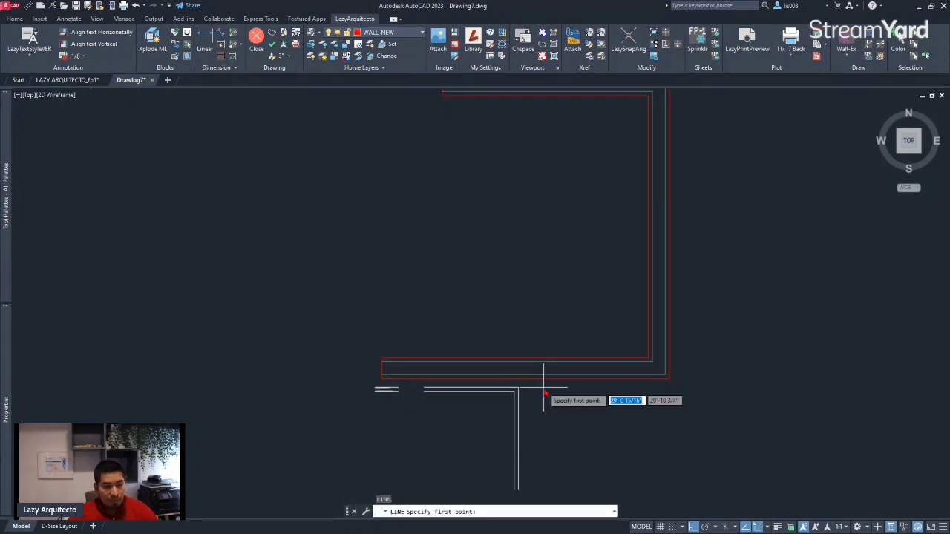
left_click(610, 385)
left_click(611, 312)
key("Escape")
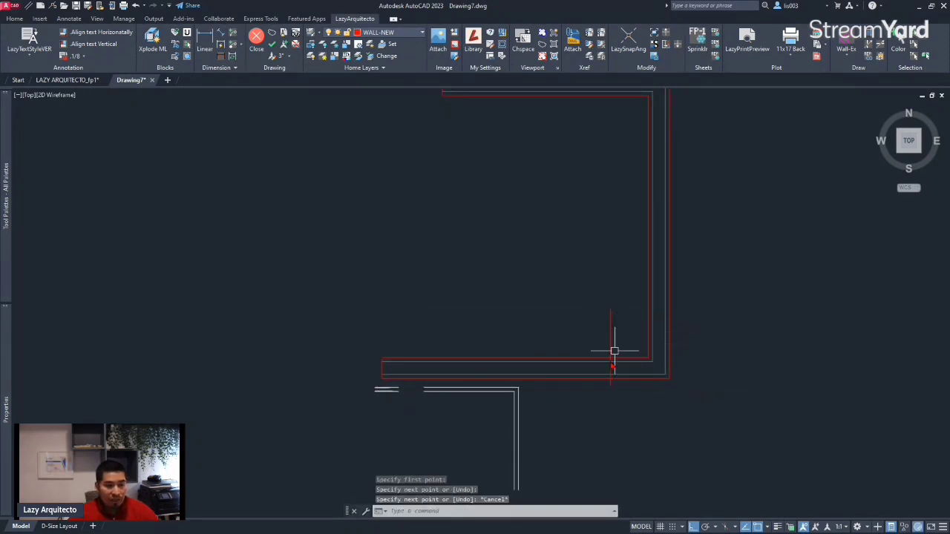
key("Return")
left_click(533, 377)
left_click(531, 319)
key("Escape")
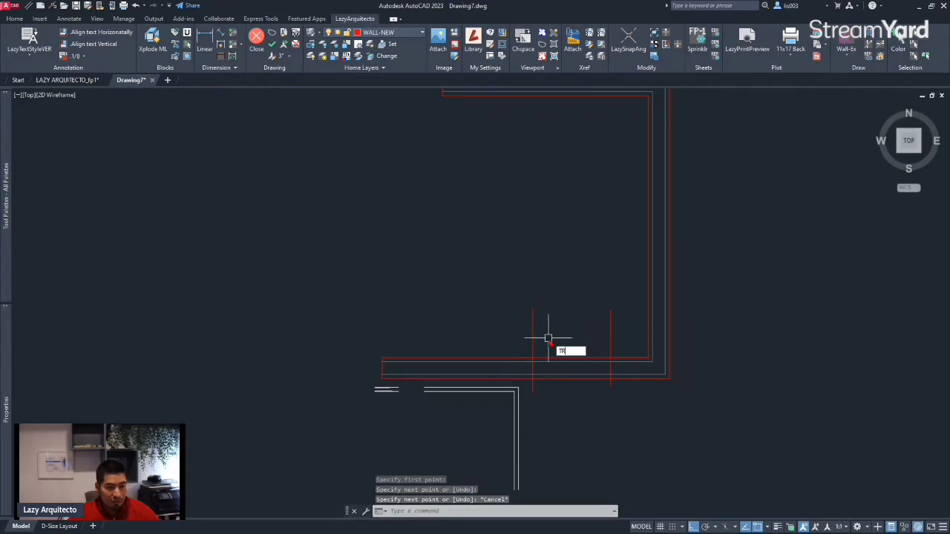
Trim the red wall between the cut lines, then delete both cut lines
type("tr")
key("Return")
left_click(551, 360)
left_click(553, 375)
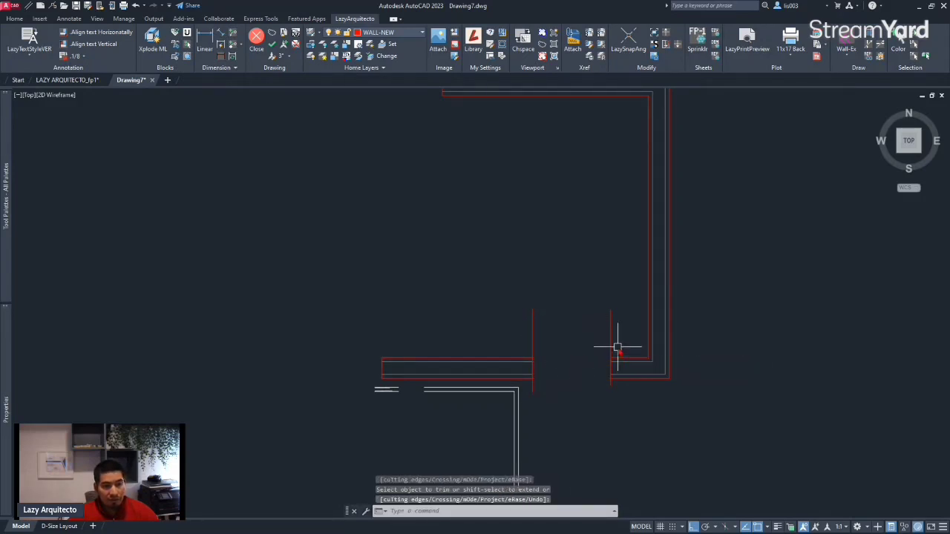
key("Escape")
left_click(615, 386)
left_click(520, 319)
key("Delete")
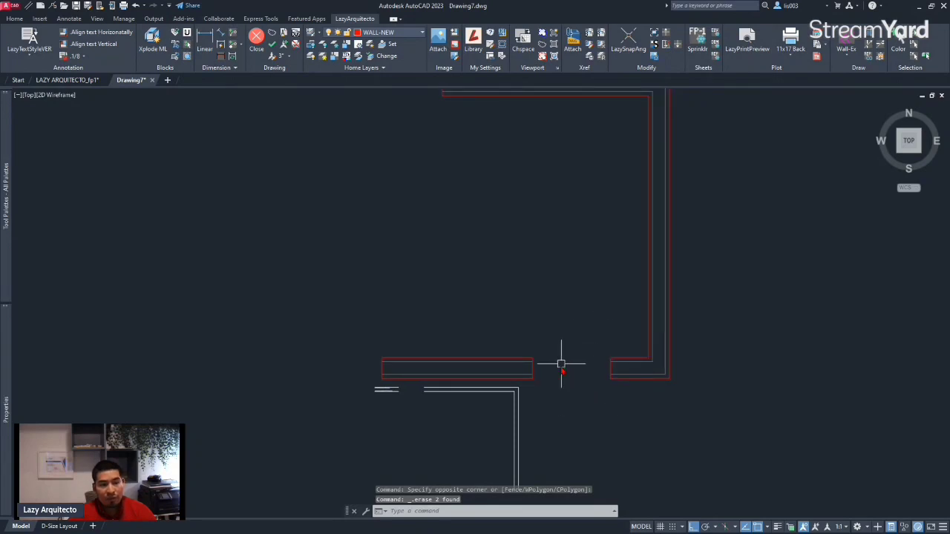
scroll(562, 364, "down", 2)
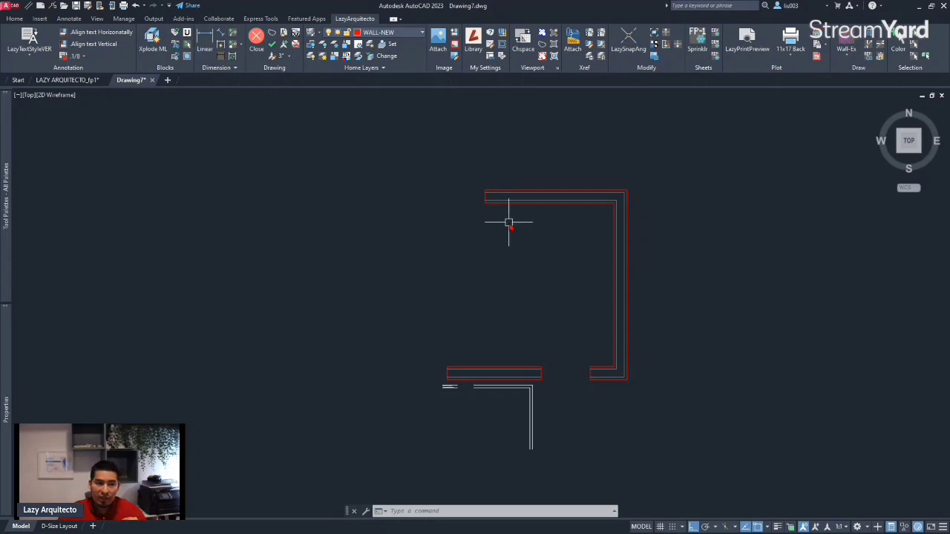
scroll(509, 221, "up", 4)
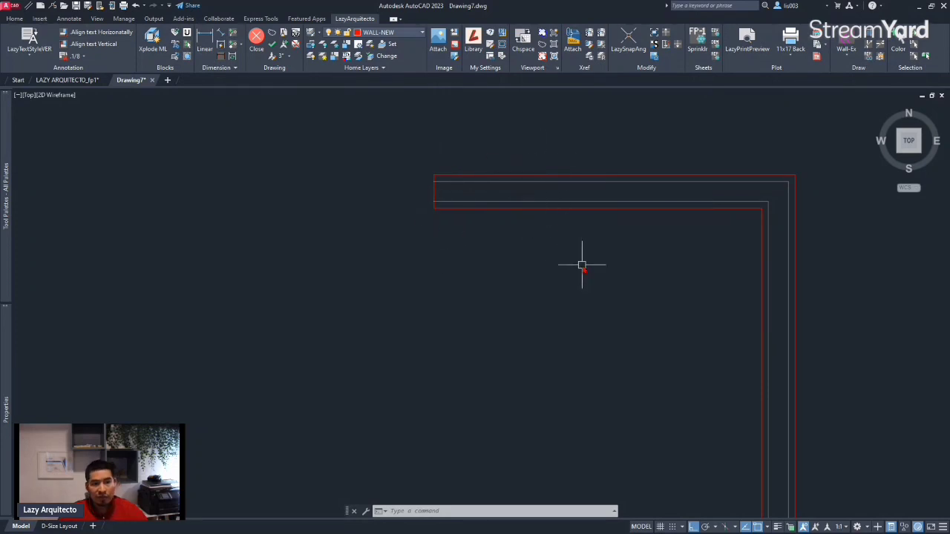
scroll(581, 265, "down", 5)
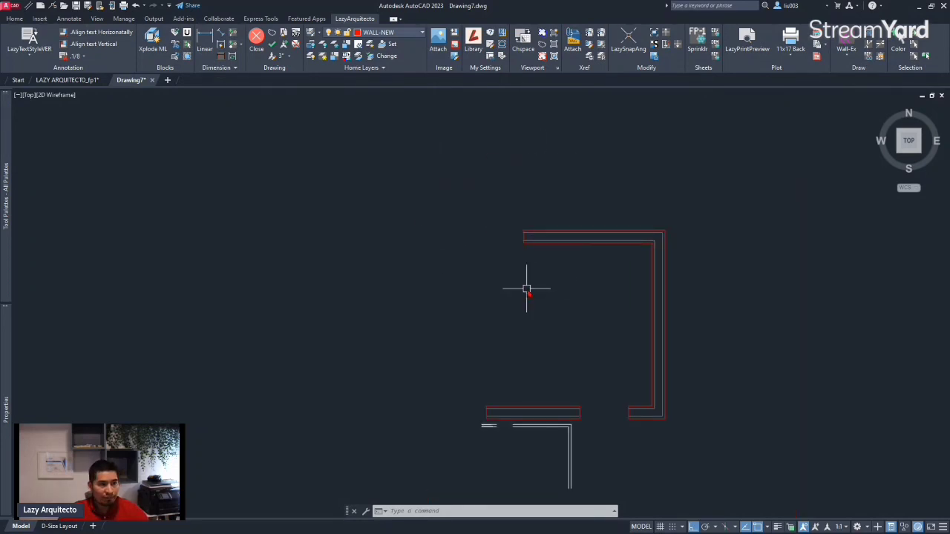
scroll(526, 289, "down", 3)
middle_click_drag(572, 287, 409, 282)
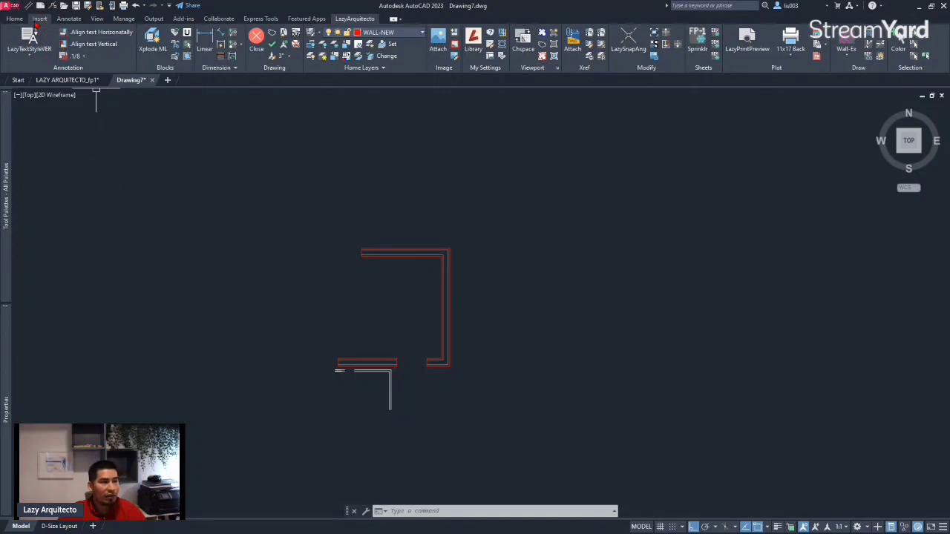
Create a new drawing from Tutorial-iArch.dwt after previewing the other tutorial templates
left_click(8, 6)
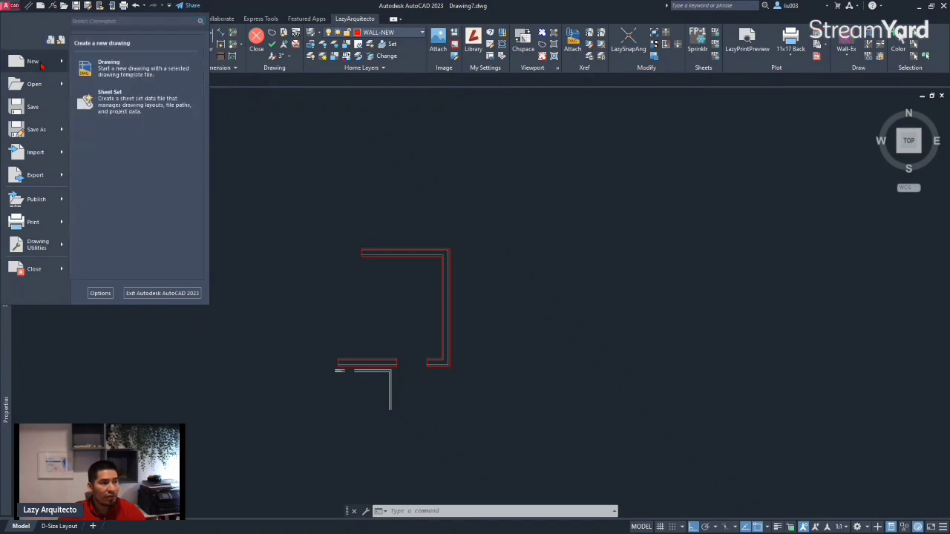
left_click(43, 67)
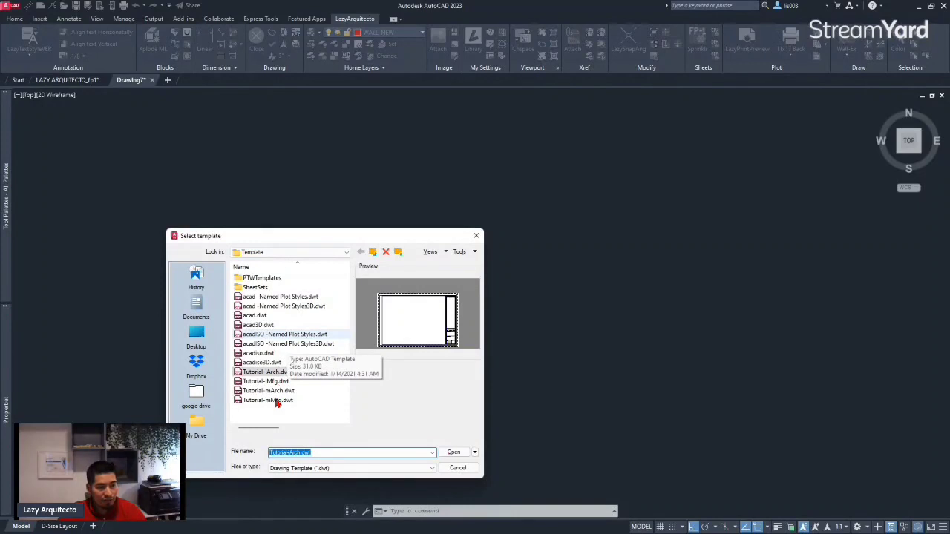
left_click(271, 374)
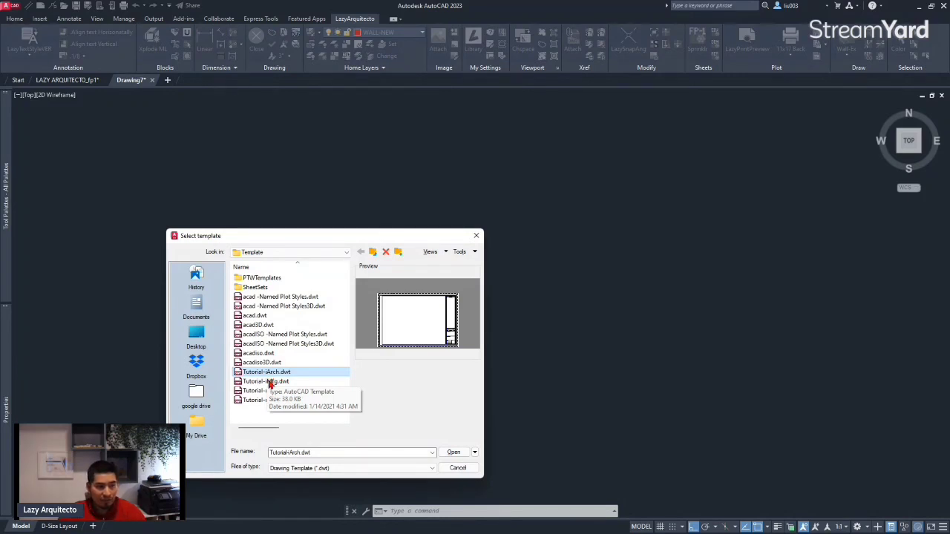
left_click(267, 382)
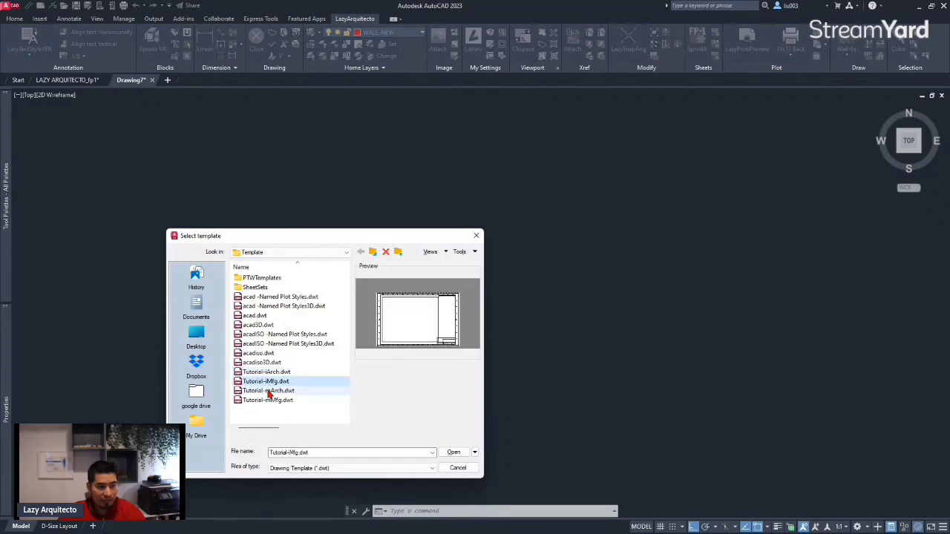
left_click(268, 392)
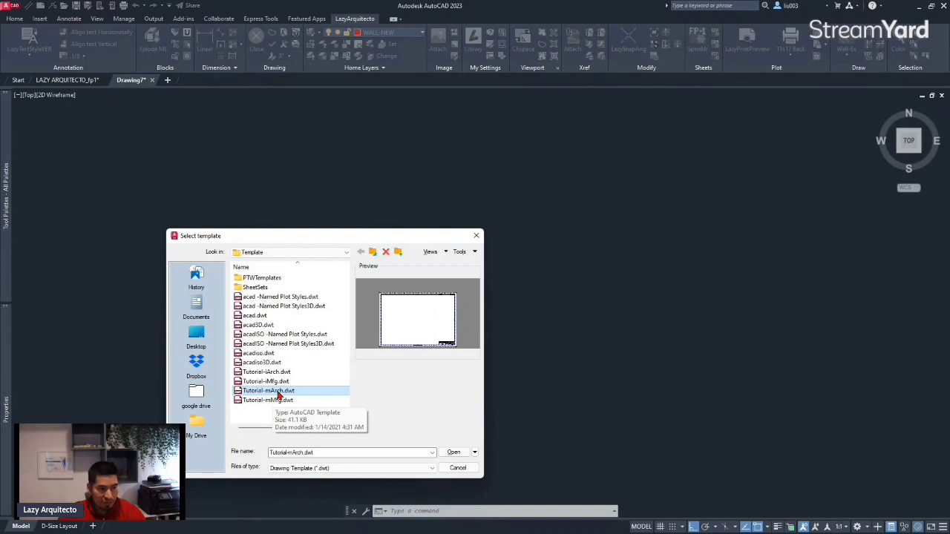
left_click(272, 401)
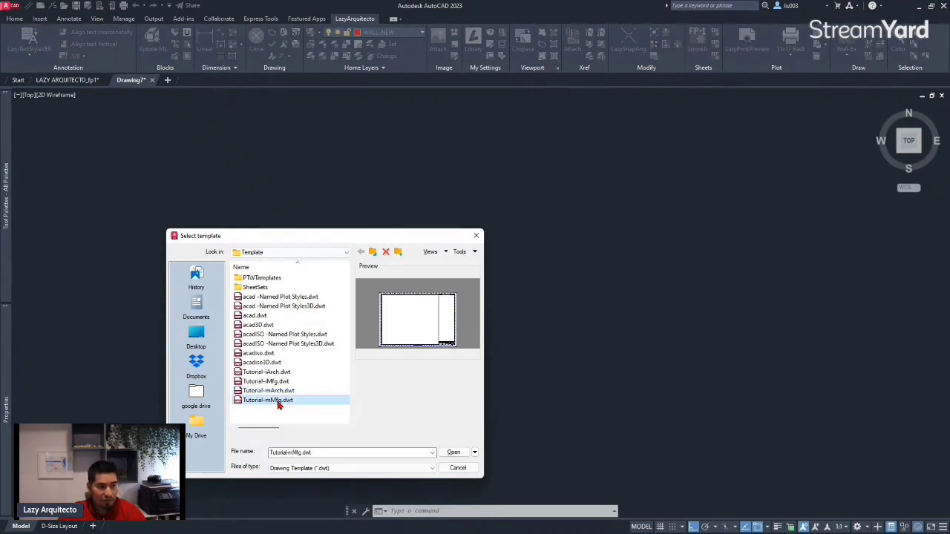
left_click(283, 372)
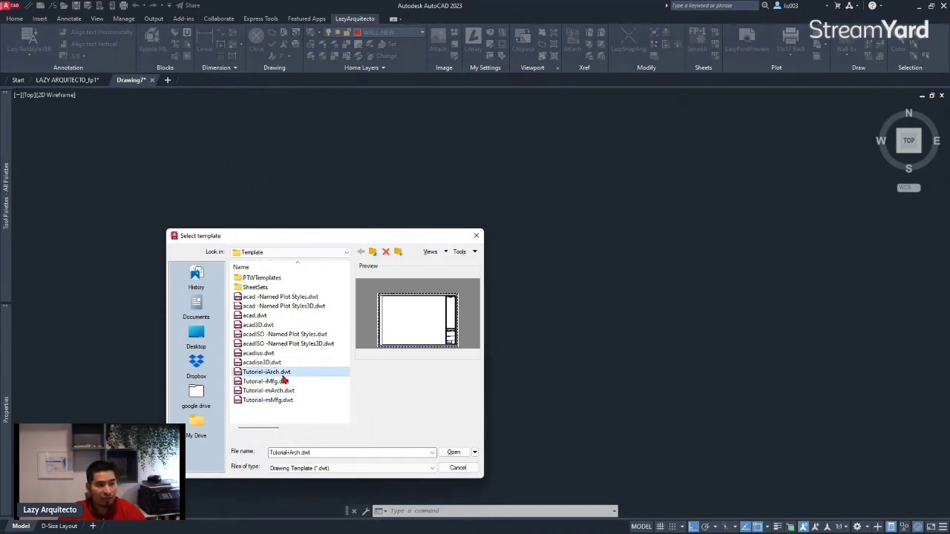
left_click(453, 453)
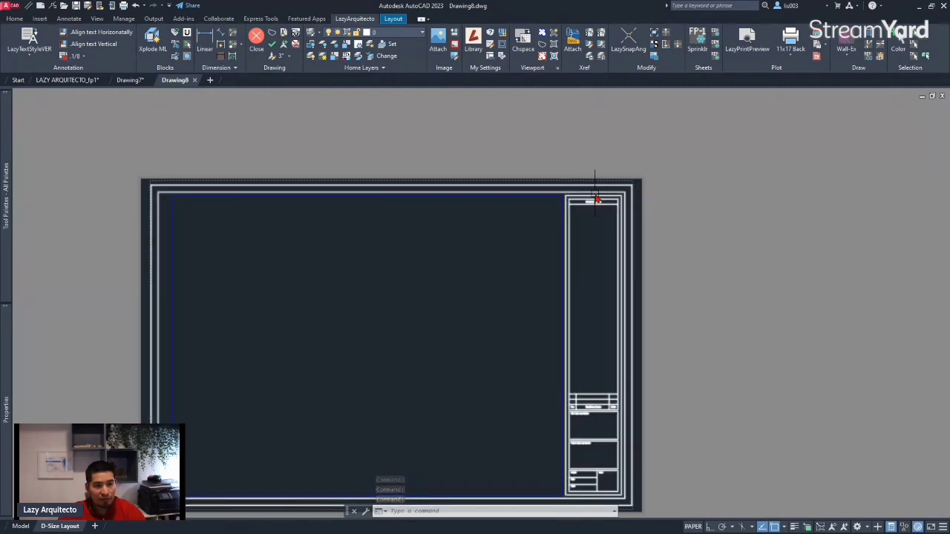
Erase the viewport and title block from the D-Size Layout, then switch to Model
left_click(658, 245)
left_click(534, 149)
key("Delete")
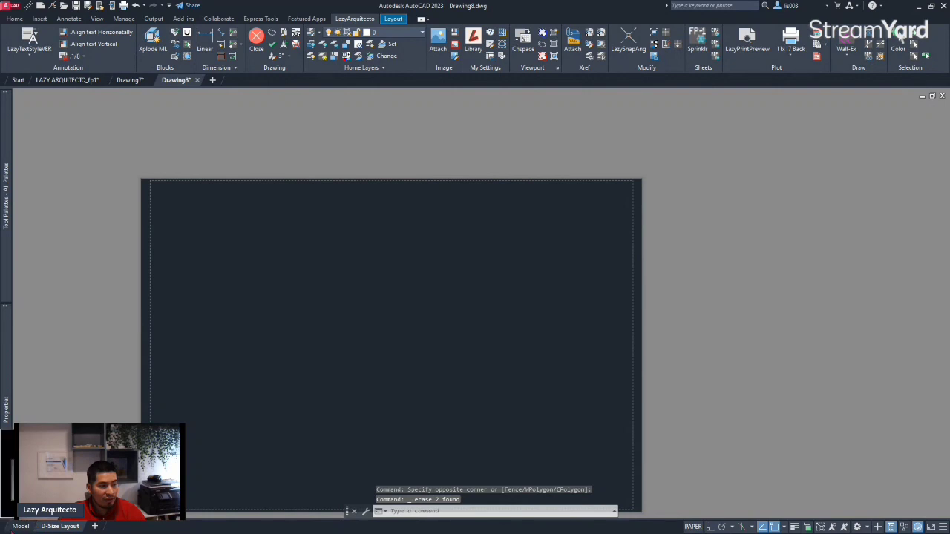
left_click(20, 527)
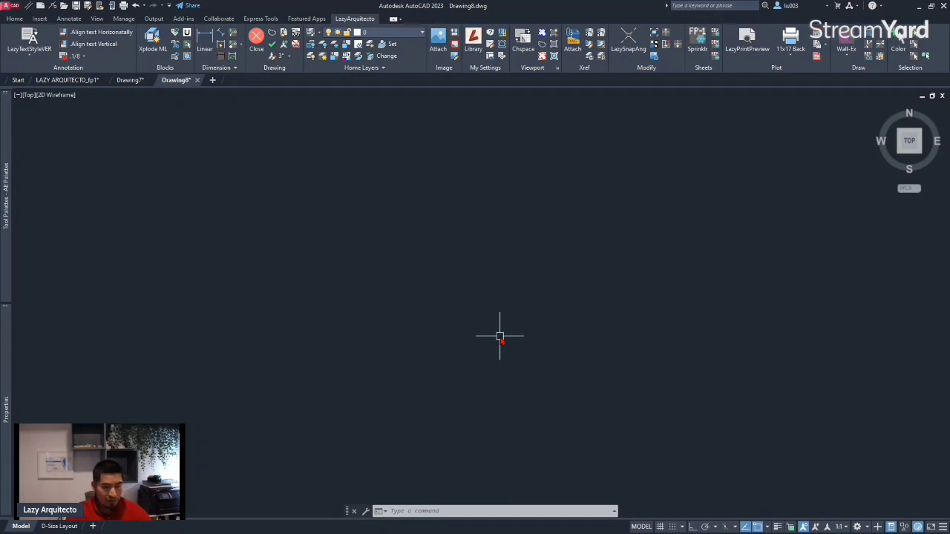
Open the Multiline Style dialog with the MLSTYLE command
type("M")
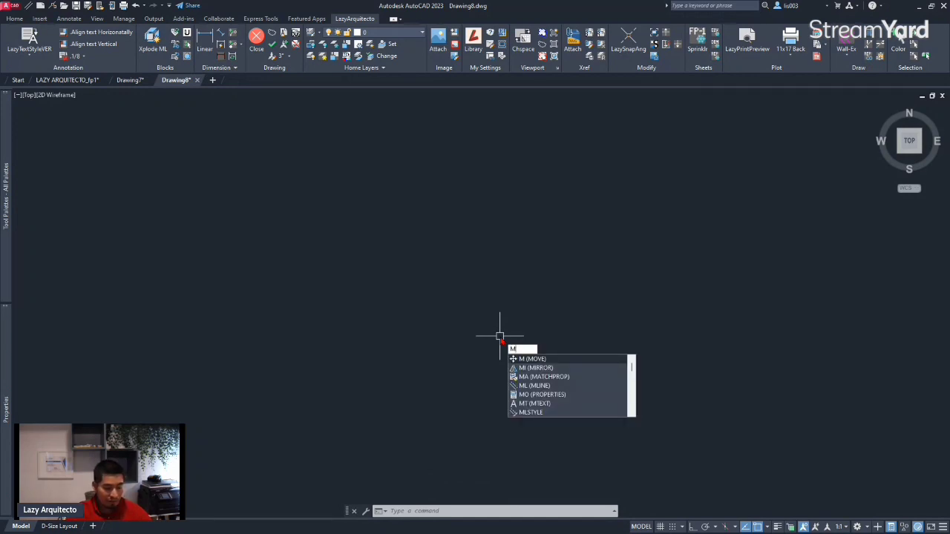
type("LS")
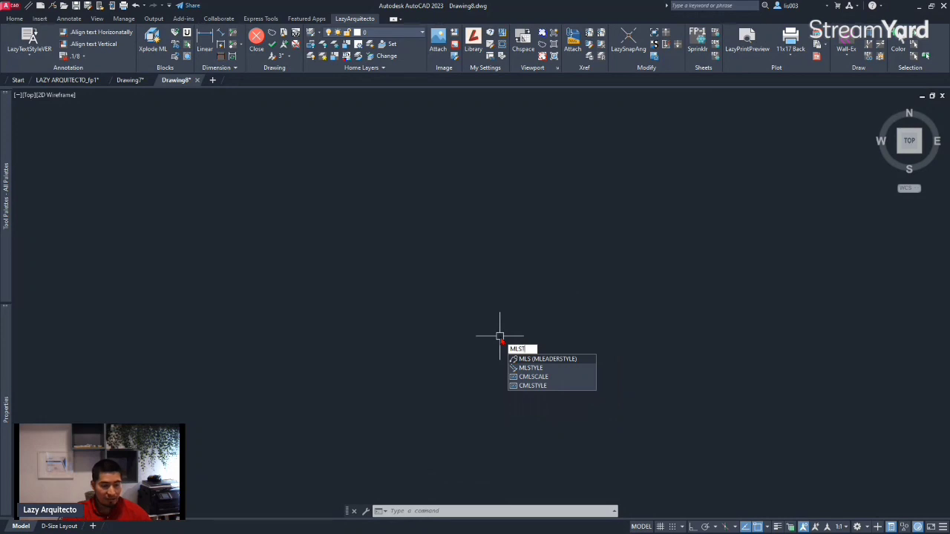
type("T")
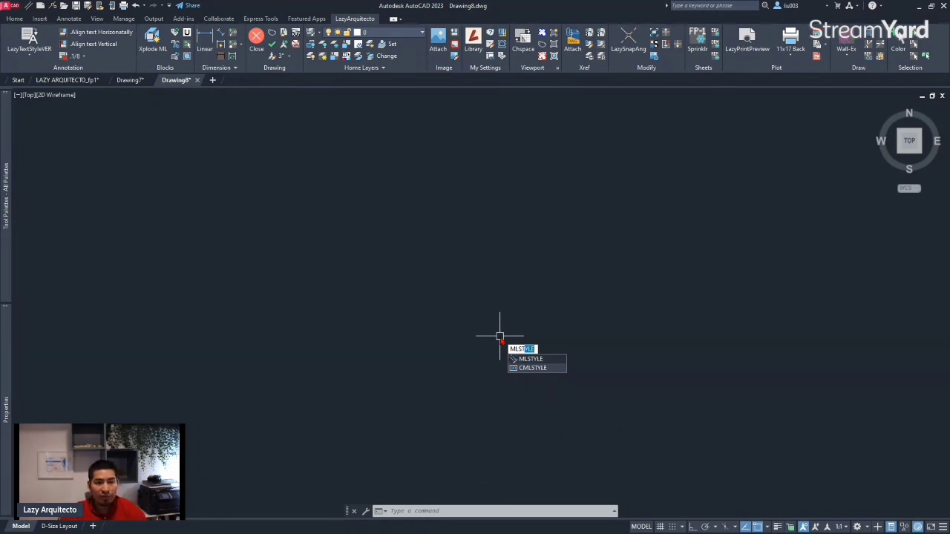
key("Return")
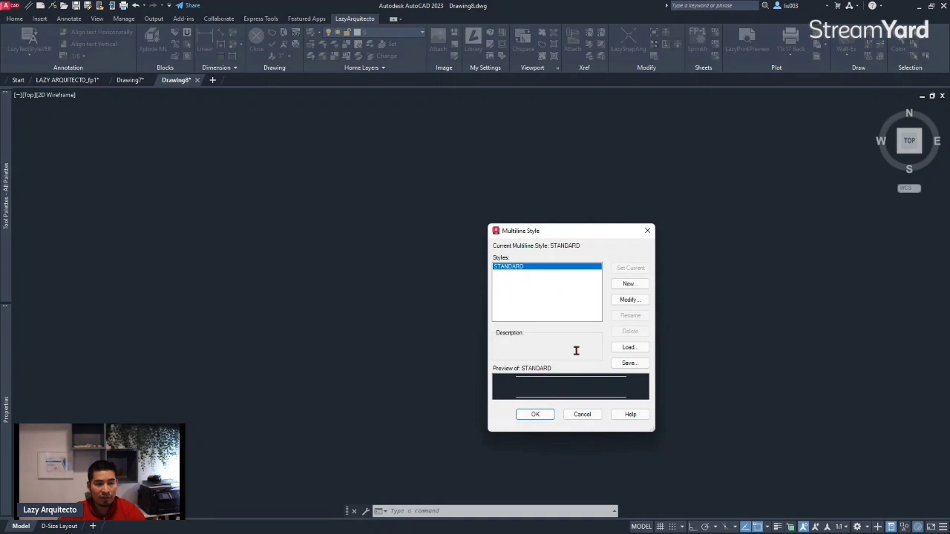
Create a new multiline style named LAZYWALLNEW and continue to its settings
left_click(639, 289)
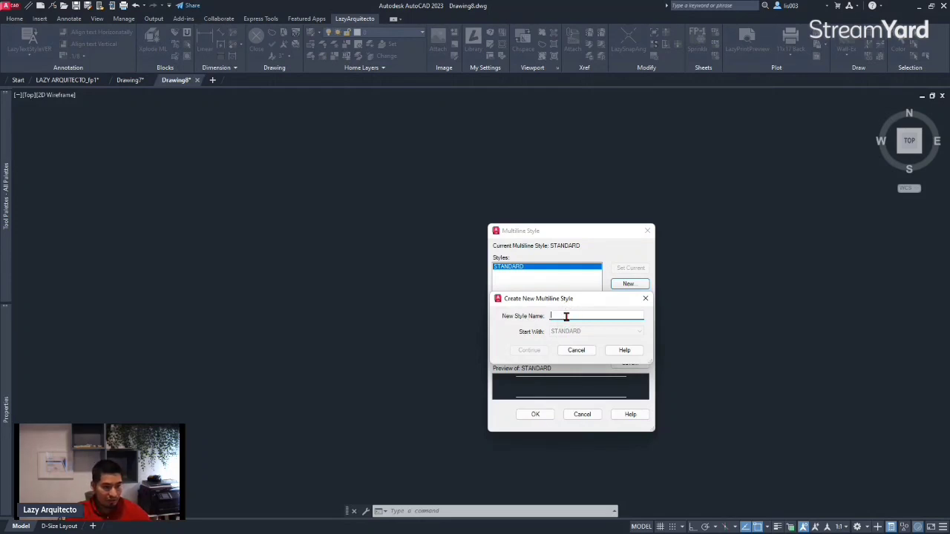
type("LAZ")
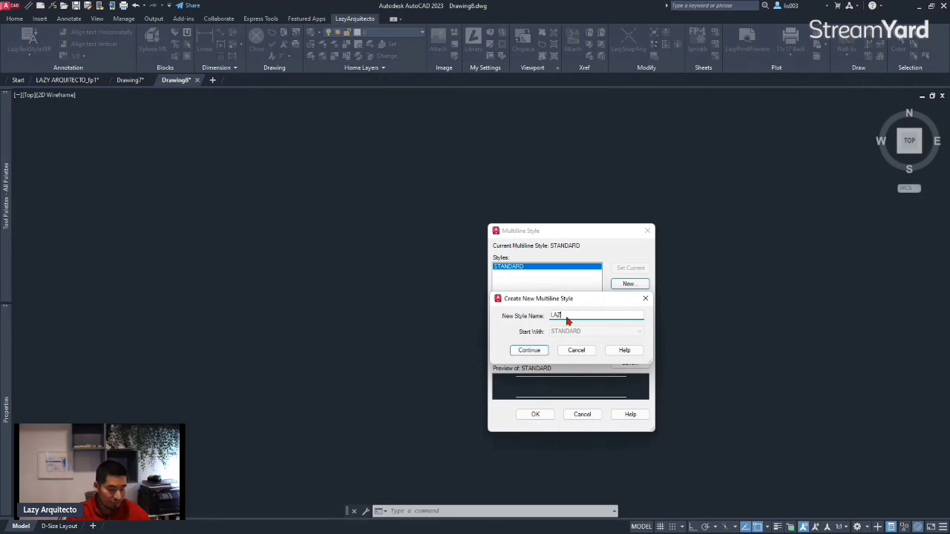
type("YWALL")
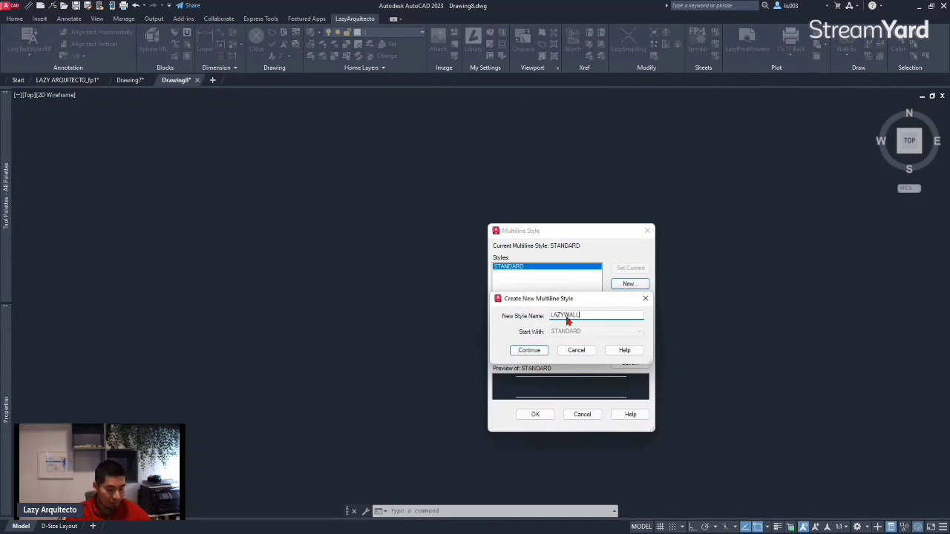
type("NEW")
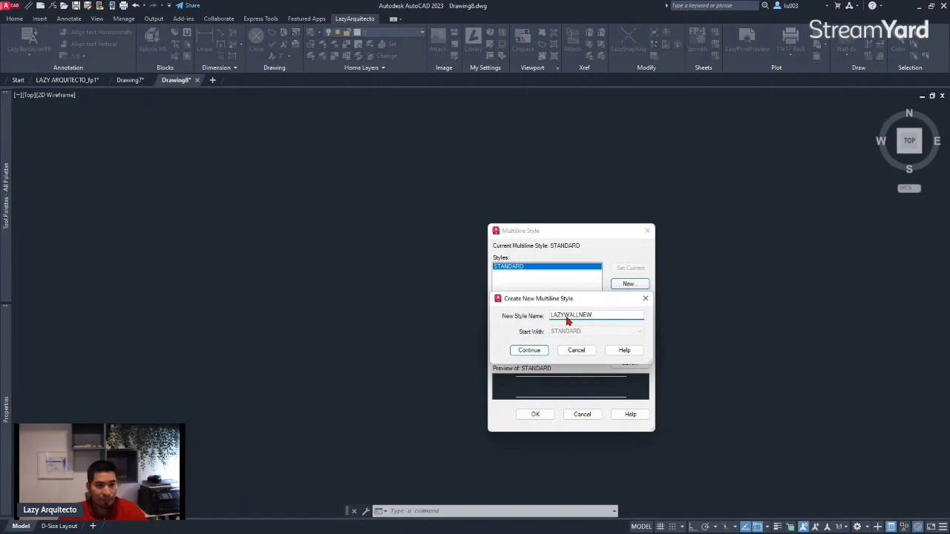
left_click(526, 351)
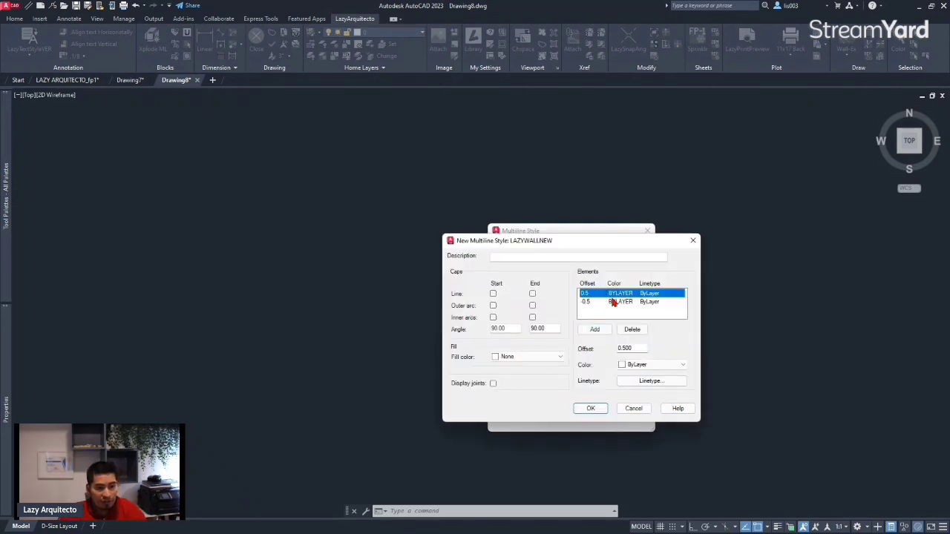
Give LAZYWALLNEW straight line caps at start and end, then review the 0.5 and -0.5 elements
left_click_drag(601, 245, 376, 239)
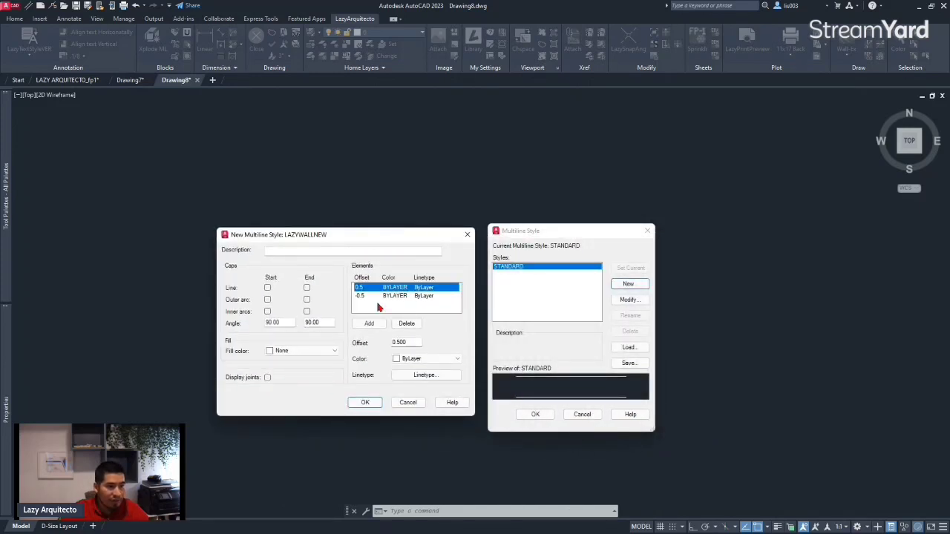
left_click(268, 288)
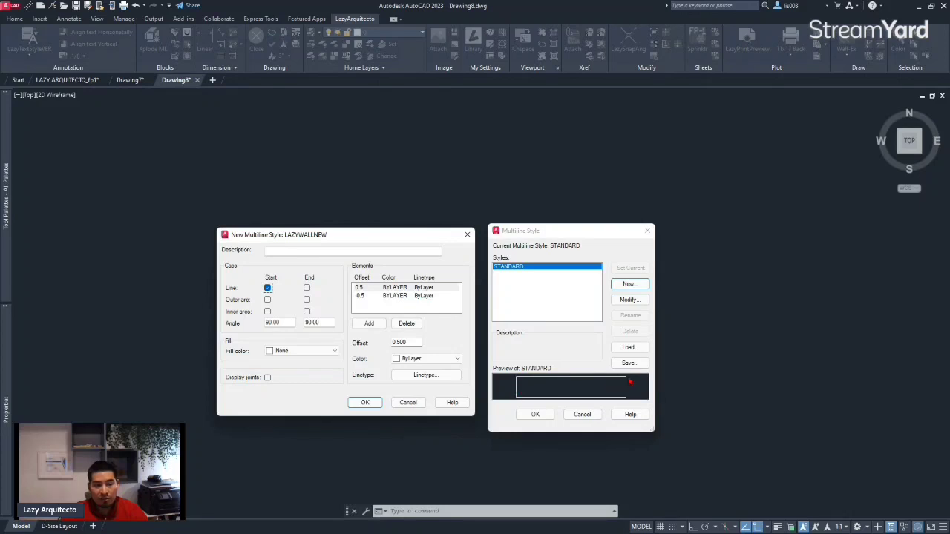
left_click(307, 288)
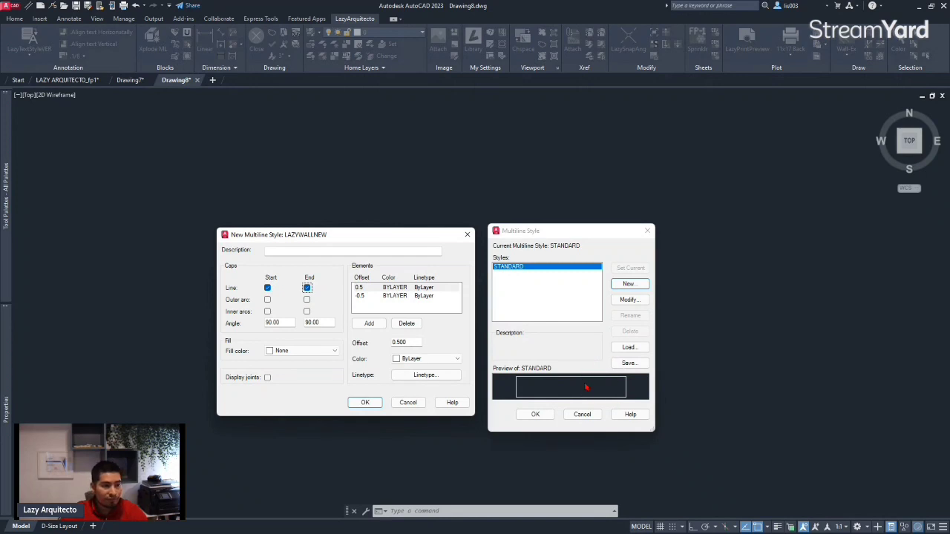
left_click(376, 290)
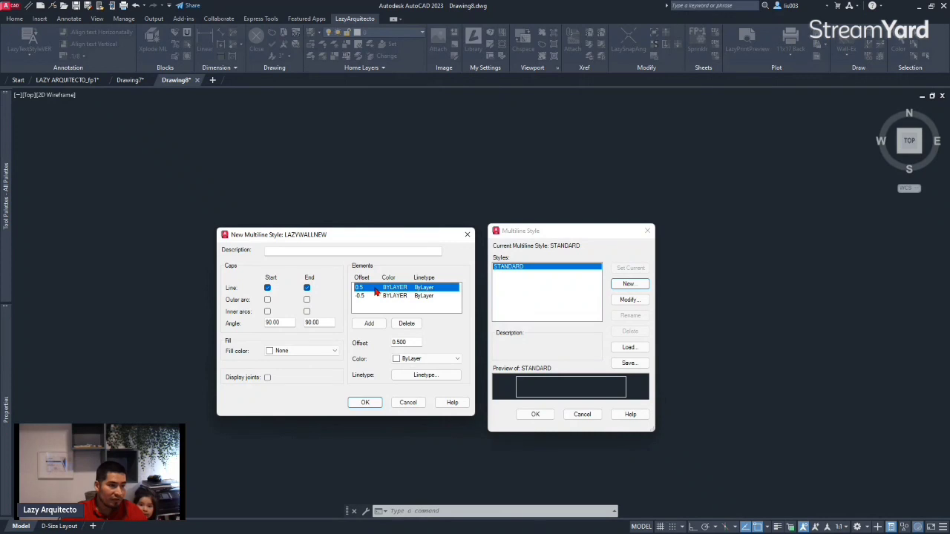
left_click(366, 296)
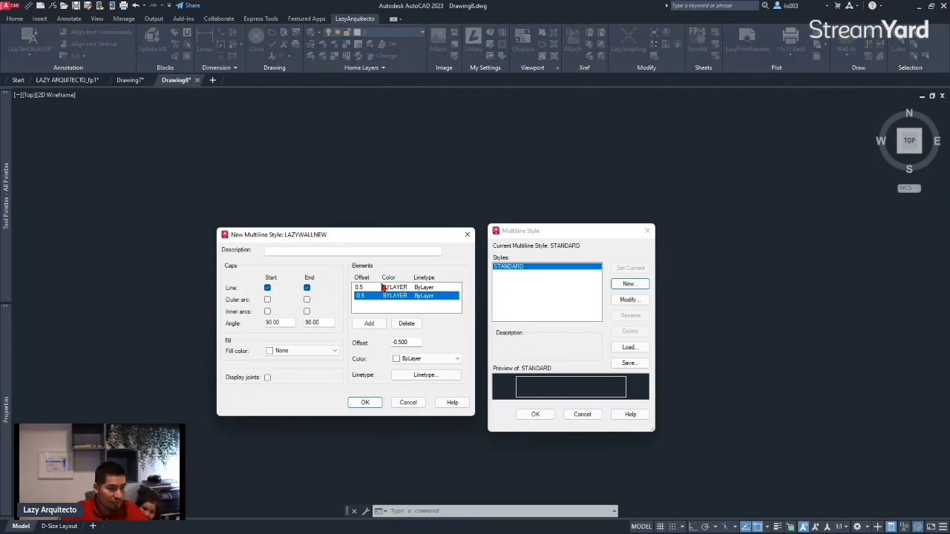
left_click(374, 288)
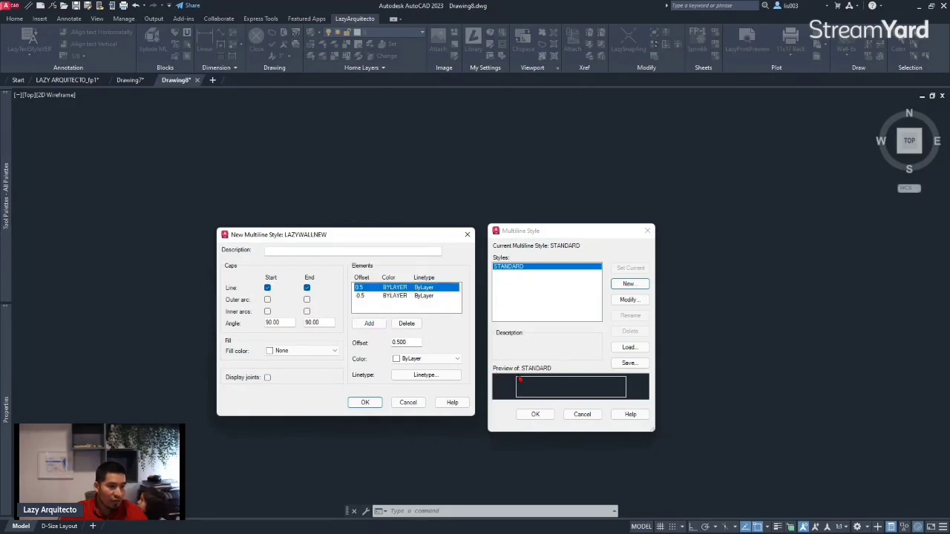
Add two new elements to LAZYWALLNEW and set their offsets to 0.3 and -0.3
left_click(378, 327)
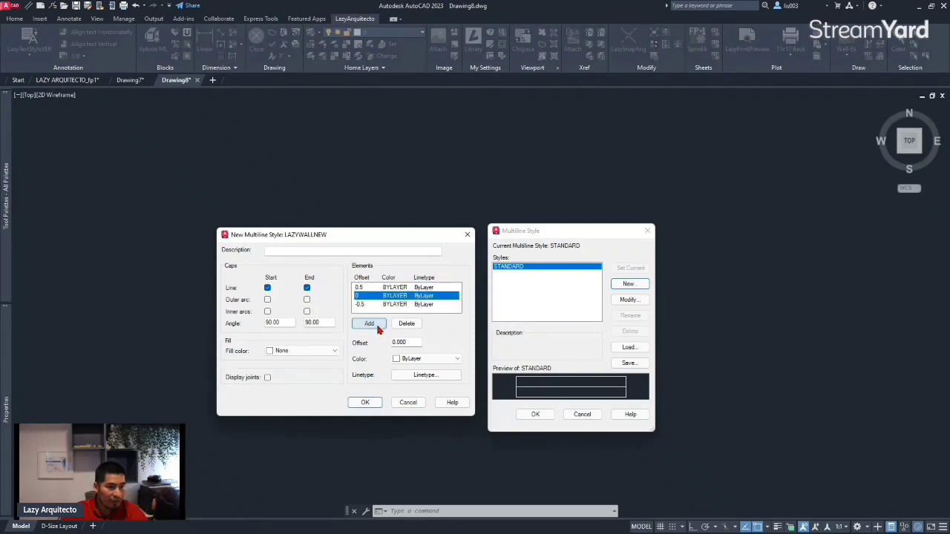
left_click(376, 326)
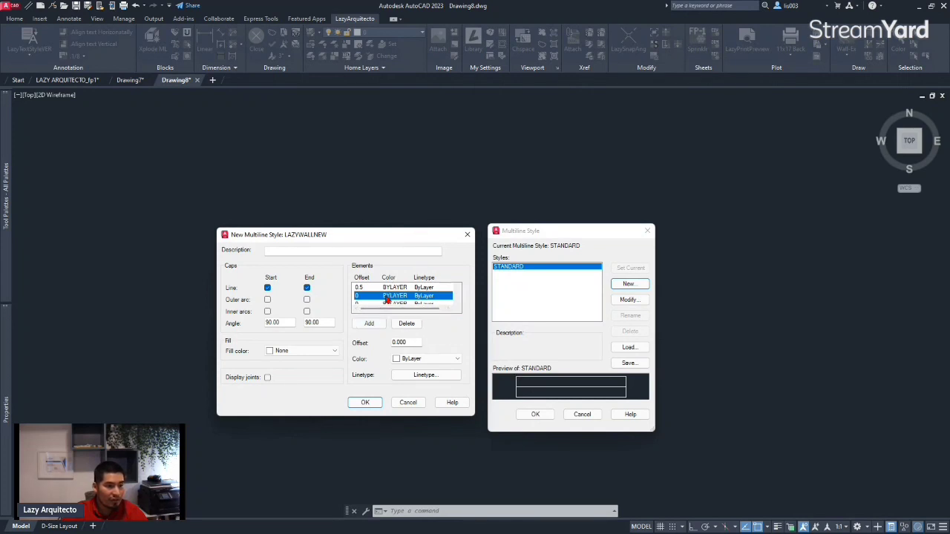
double_click(412, 344)
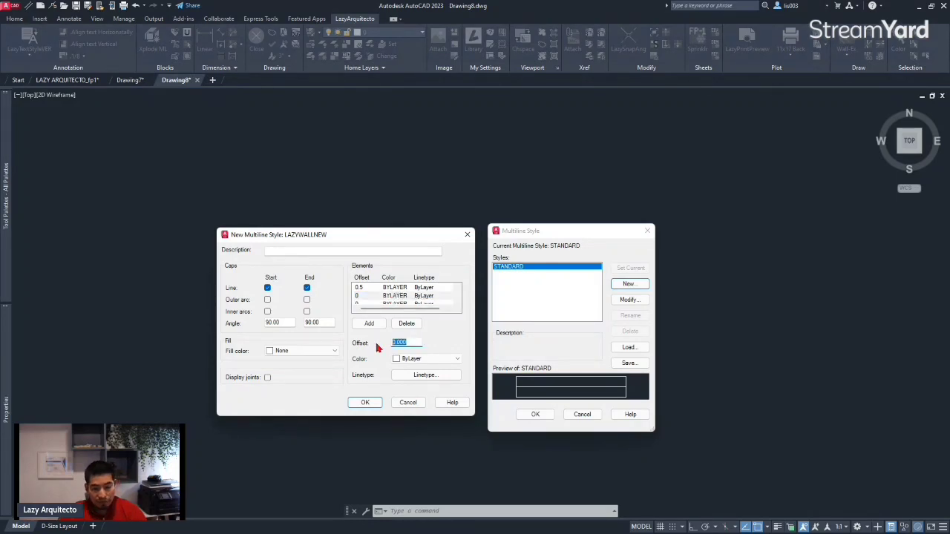
type("0.3")
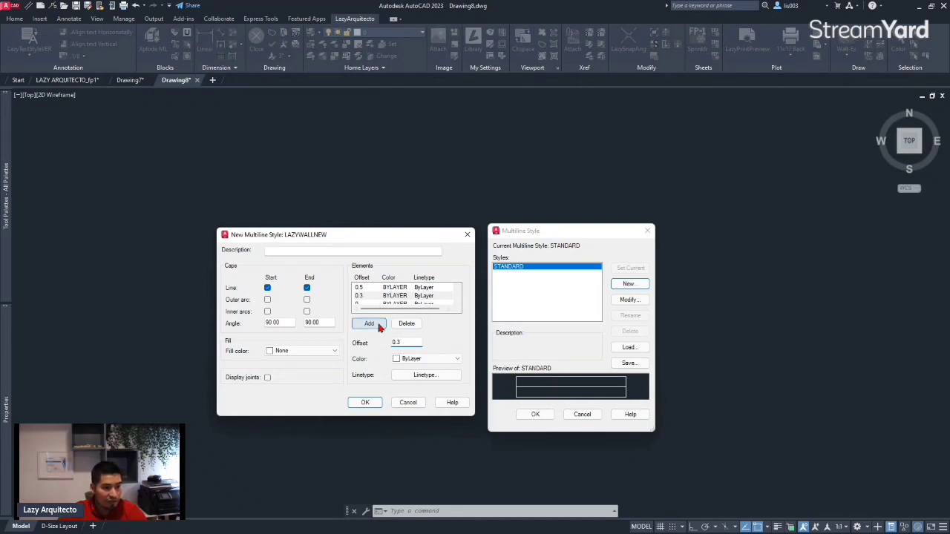
left_click(364, 304)
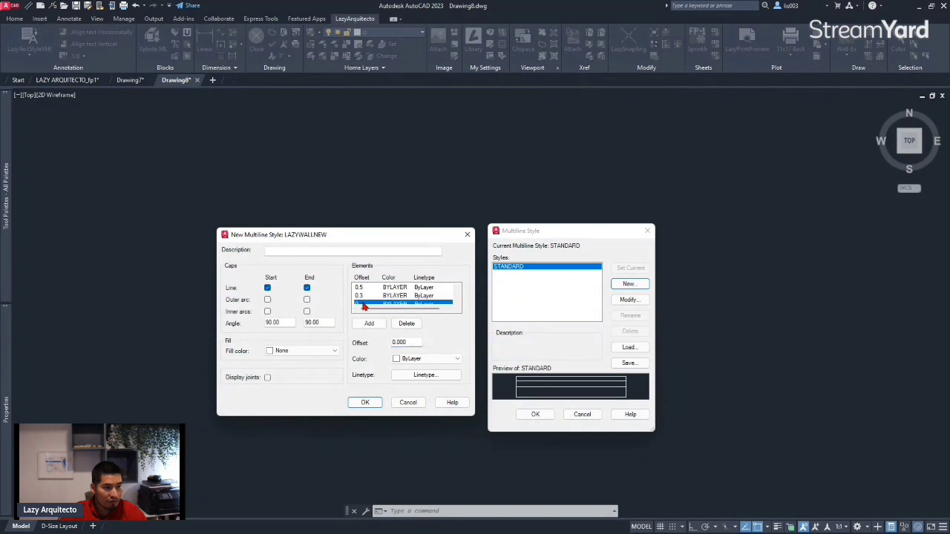
double_click(401, 343)
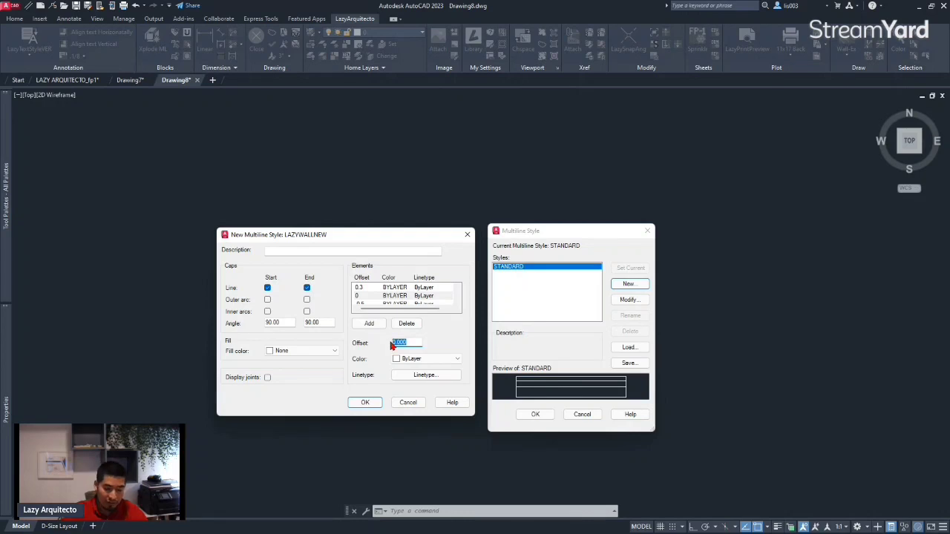
type("-0")
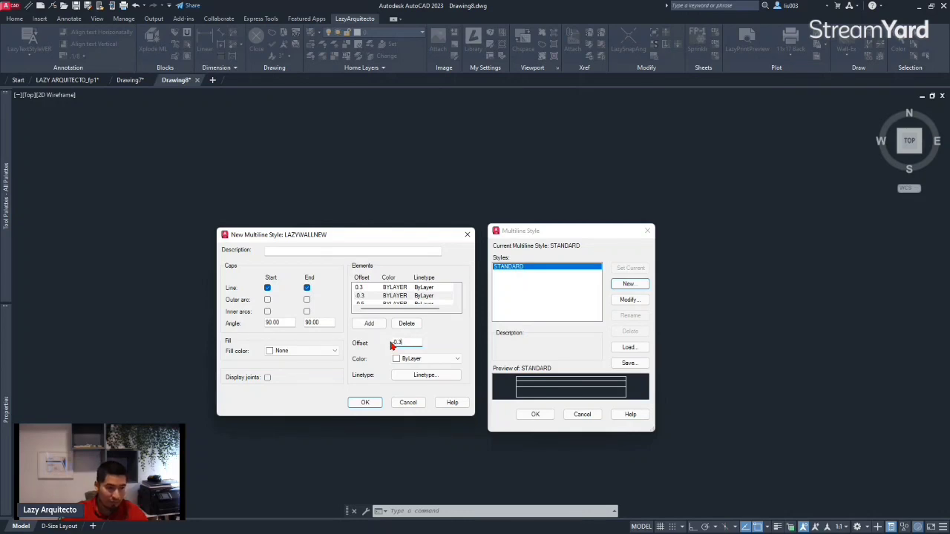
type(".3")
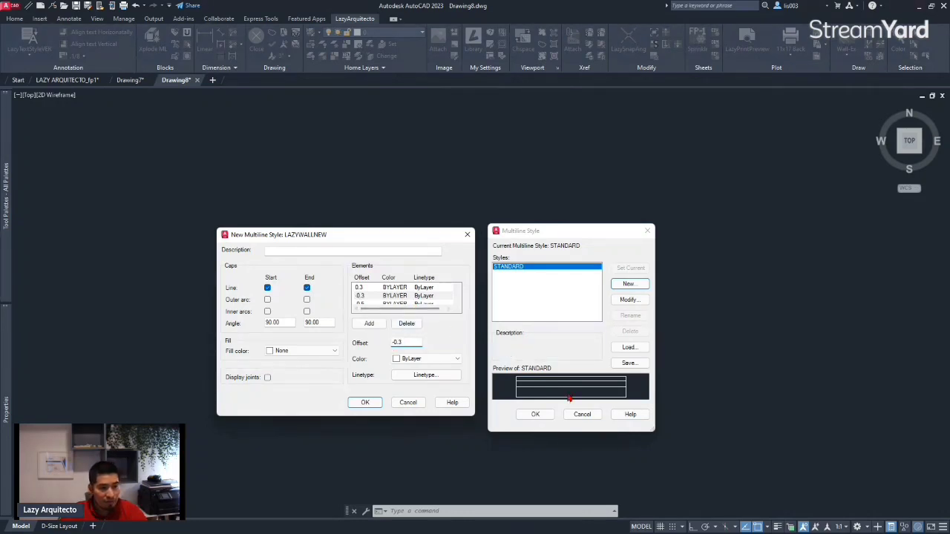
left_click(418, 289)
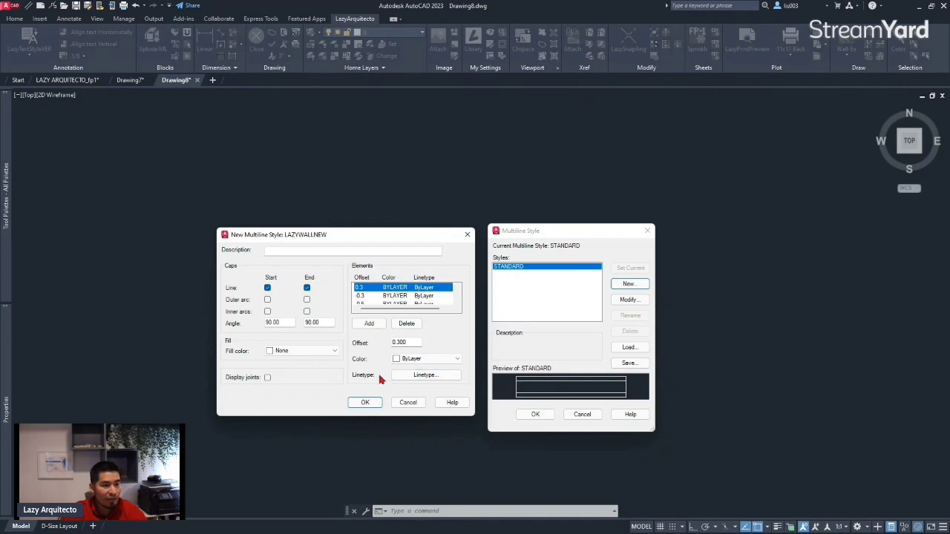
Set the 0.3 element's colour to 8 through the Select Color dialog
left_click(415, 360)
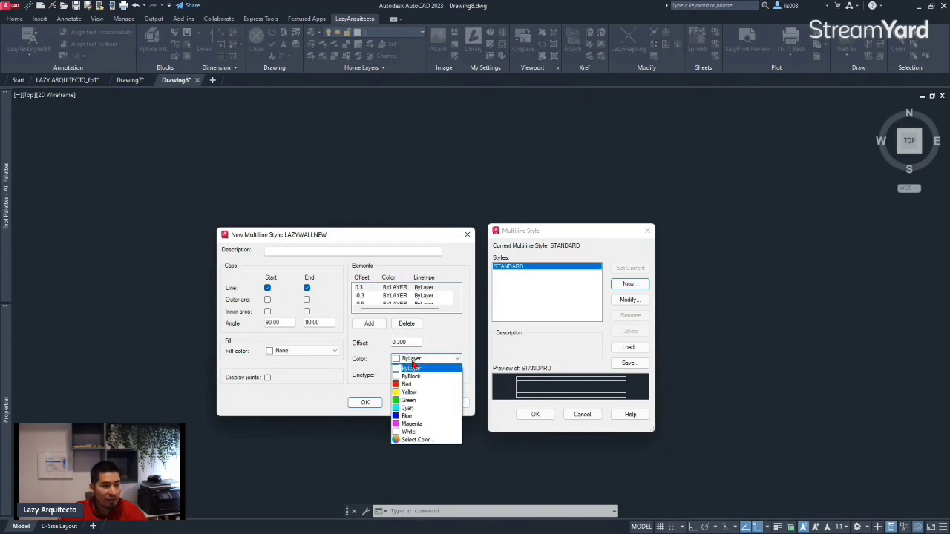
left_click(410, 440)
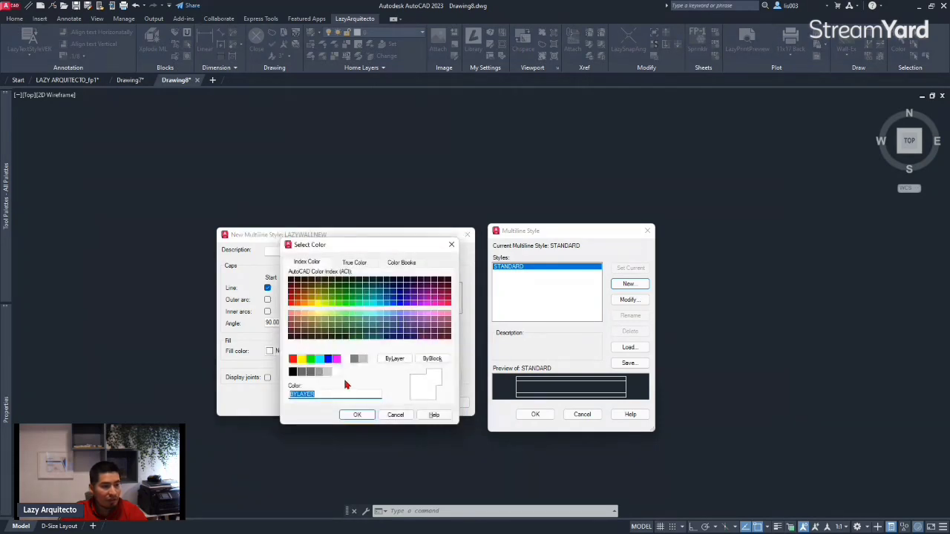
type("8")
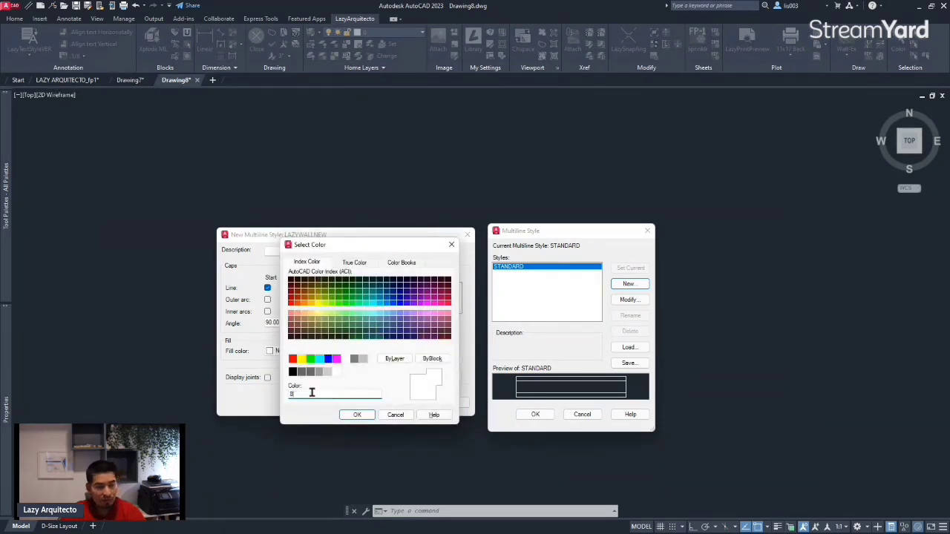
left_click(357, 416)
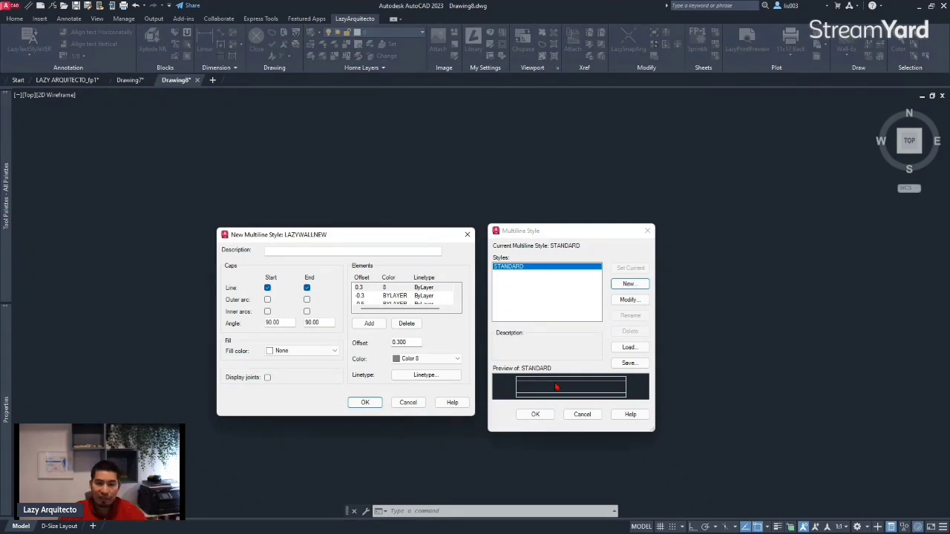
Give the -0.3 element colour 8 as well and verify the element colours
left_click(370, 296)
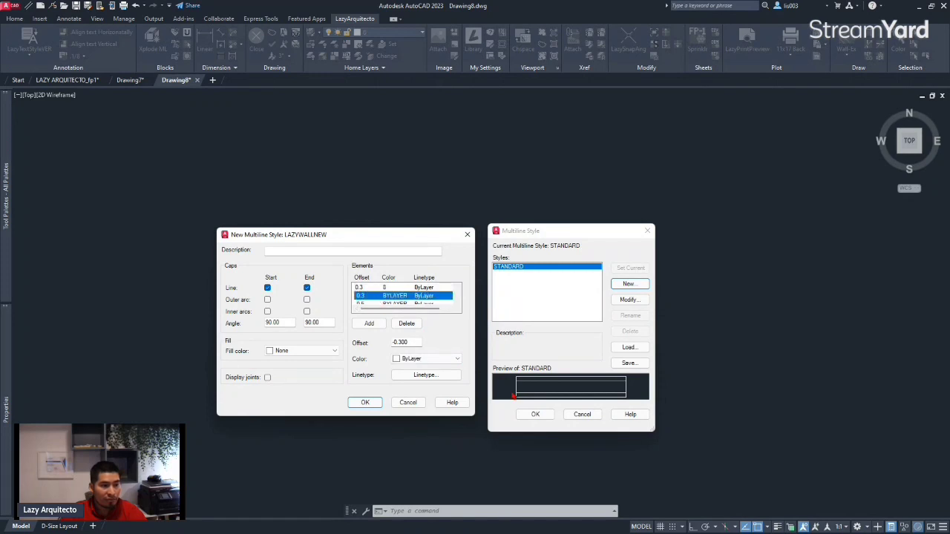
left_click(423, 359)
left_click(410, 440)
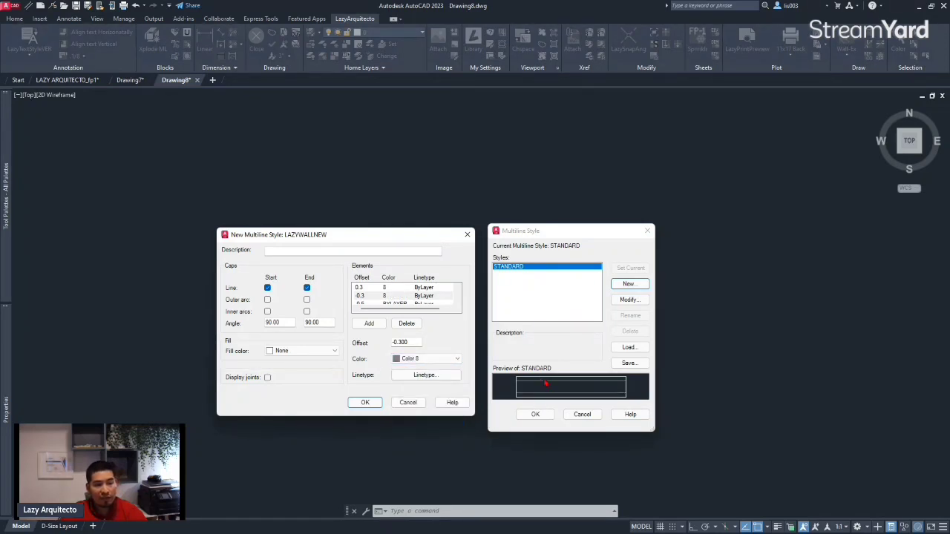
left_click(424, 290)
left_click(425, 296)
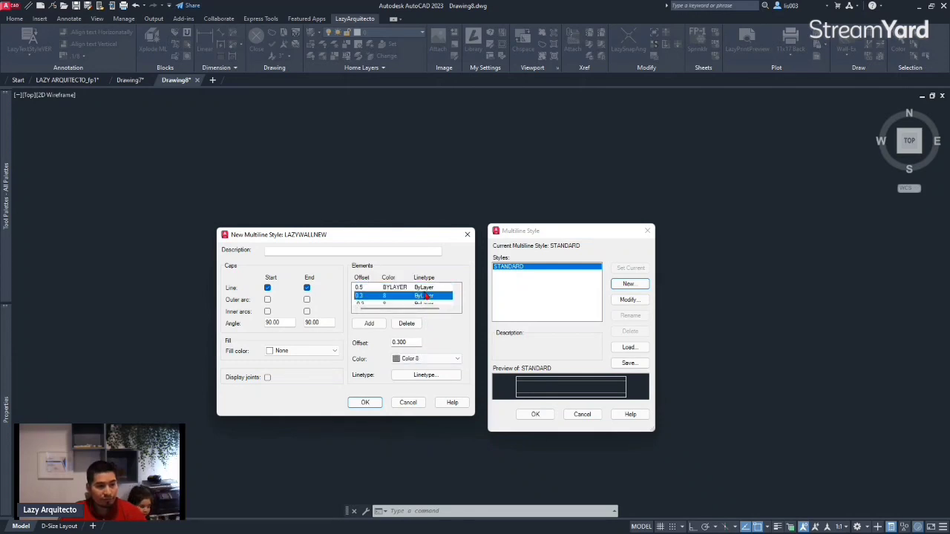
left_click(425, 289)
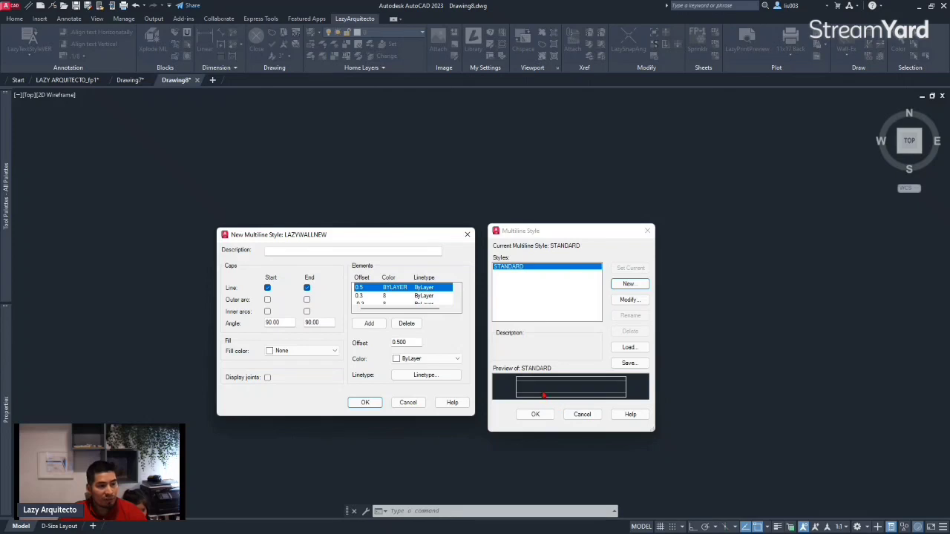
left_click(321, 251)
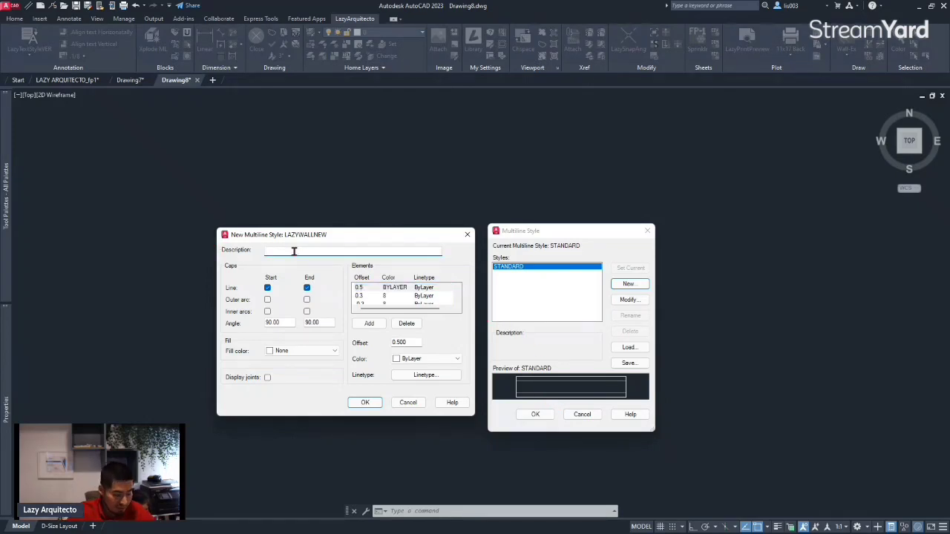
Describe the style as NEW WALL, save it, make LAZYWALLNEW current, and close Multiline Style
type("NEW WALL")
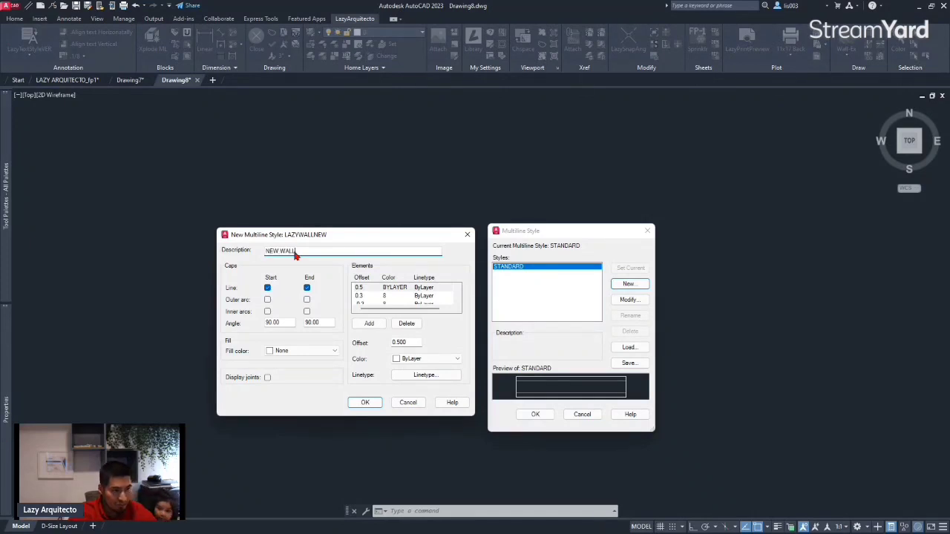
left_click(366, 402)
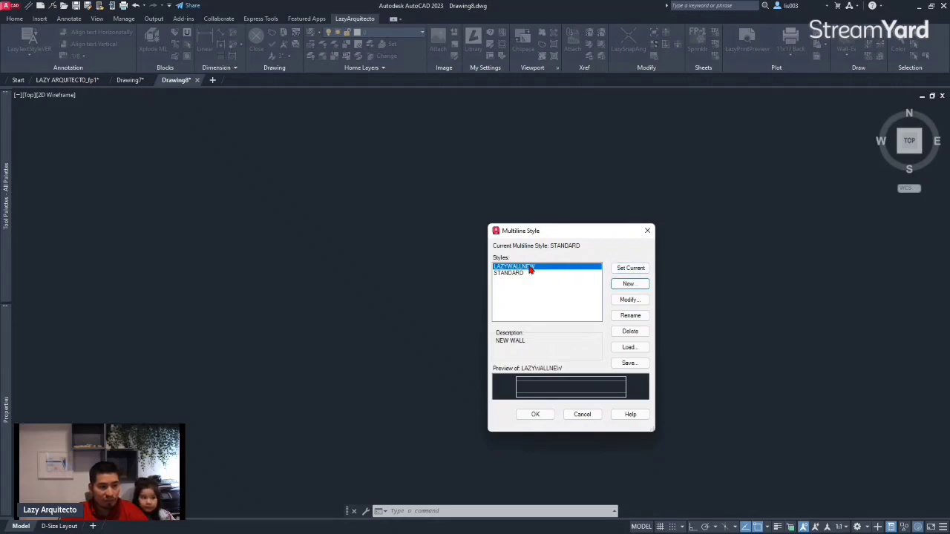
left_click(618, 269)
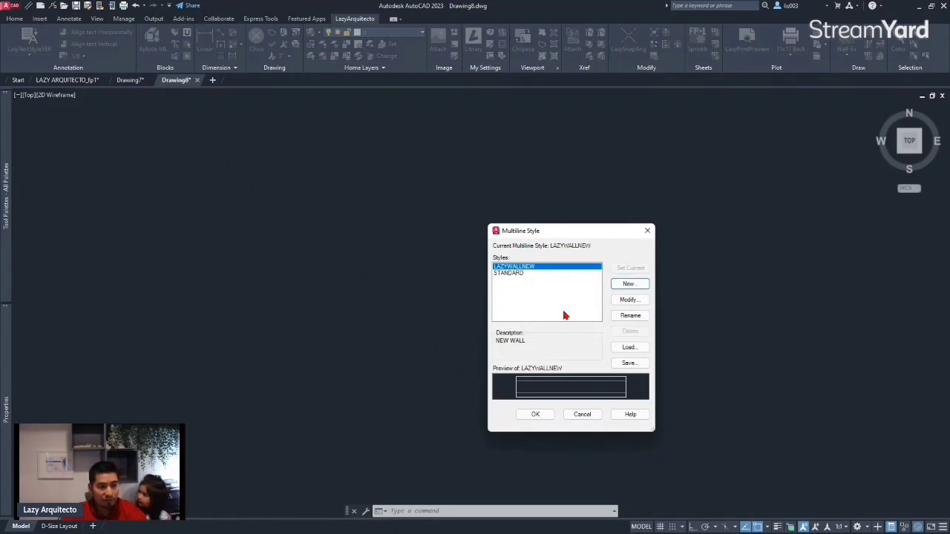
left_click(534, 415)
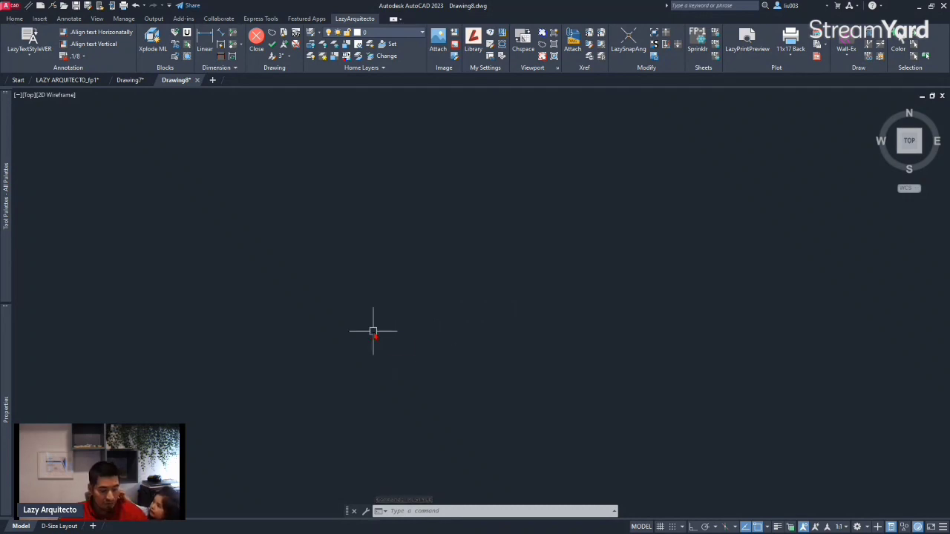
Draw one horizontal LAZYWALLNEW multiline with ML from left to right, then check its properties
type("ML")
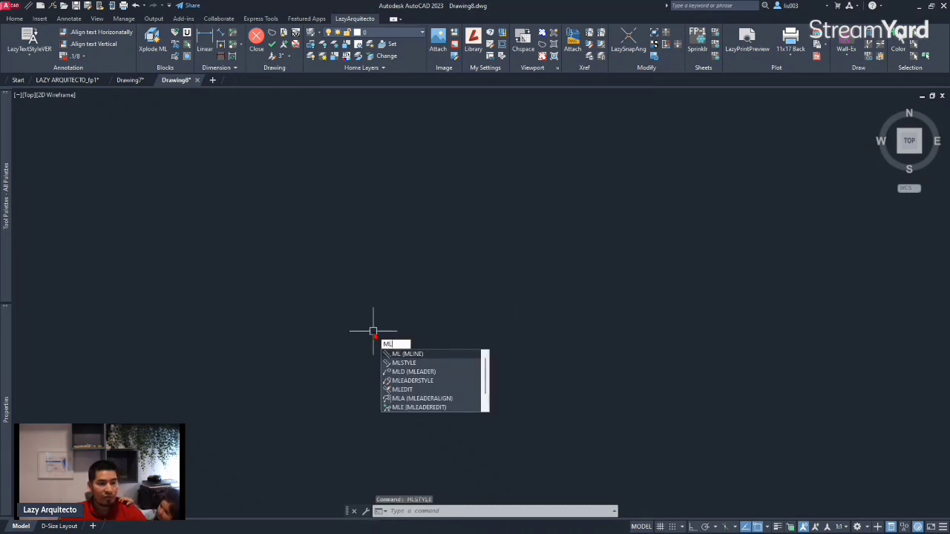
key("Return")
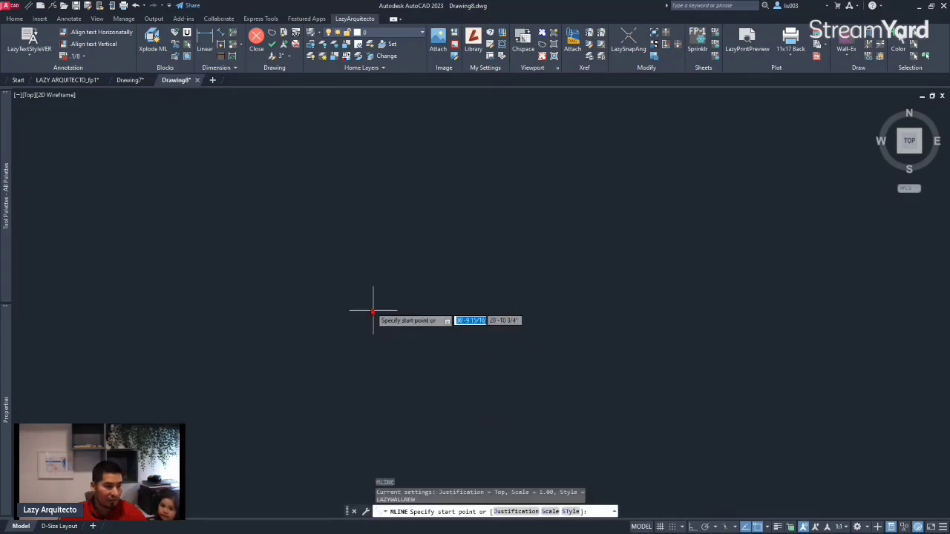
left_click(338, 312)
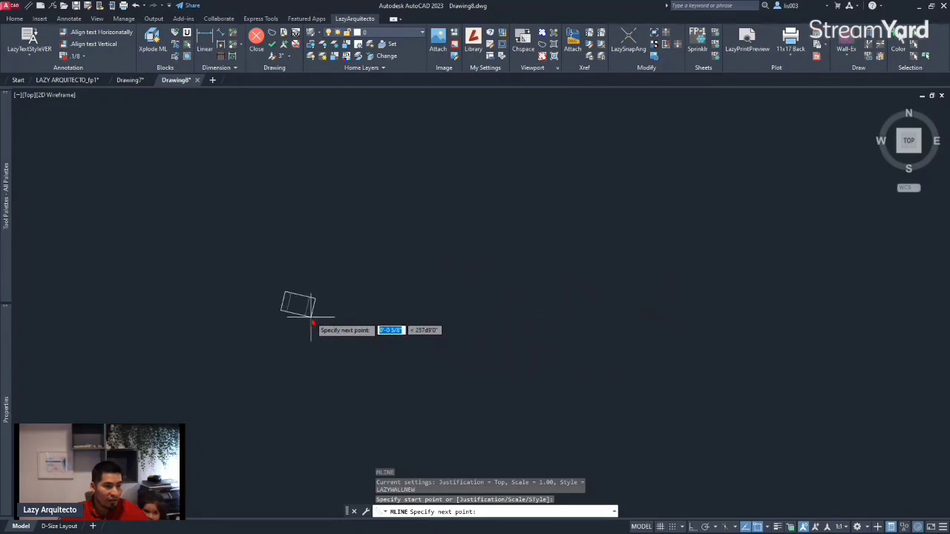
key("Escape")
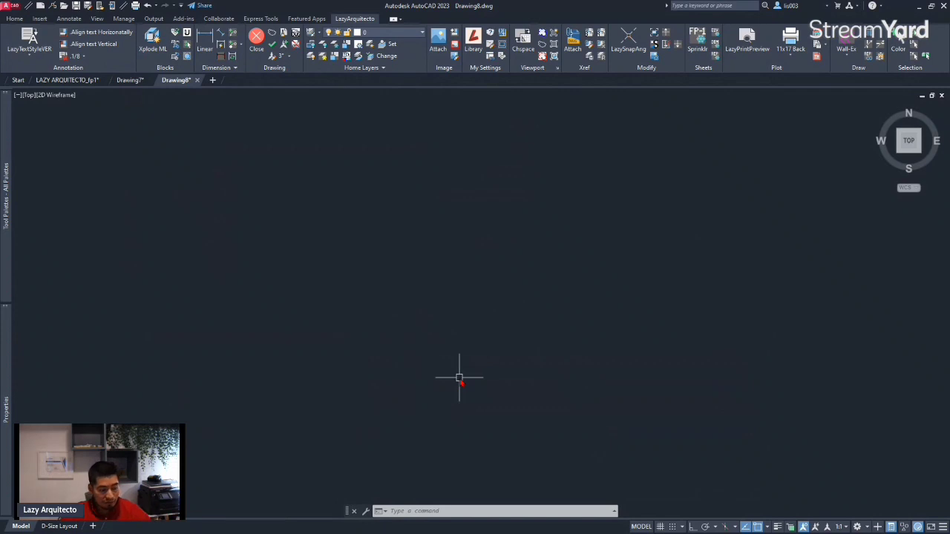
type("ml")
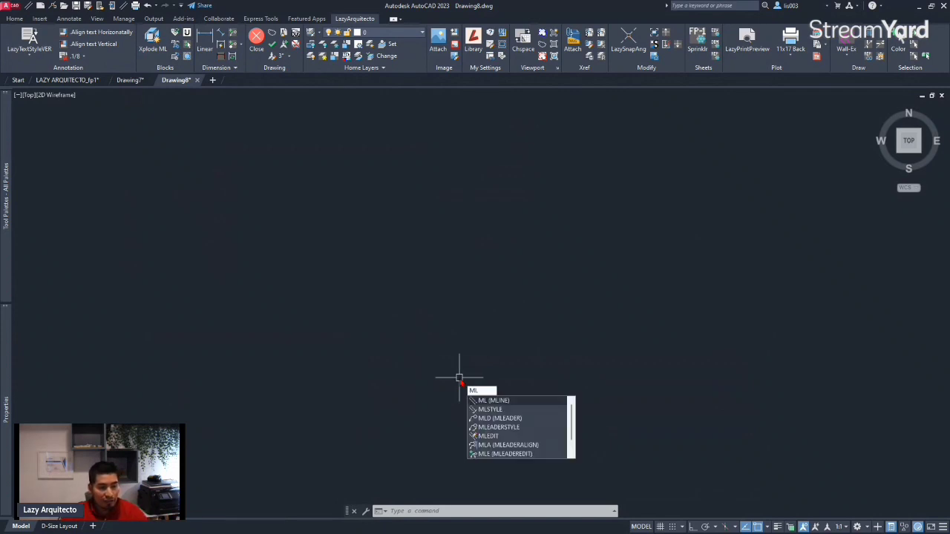
key("Return")
left_click(371, 354)
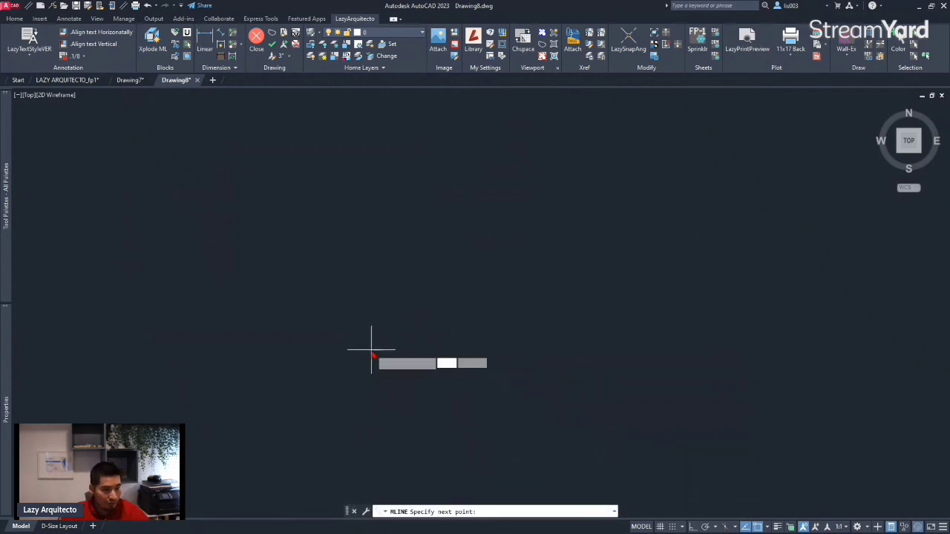
left_click(542, 354)
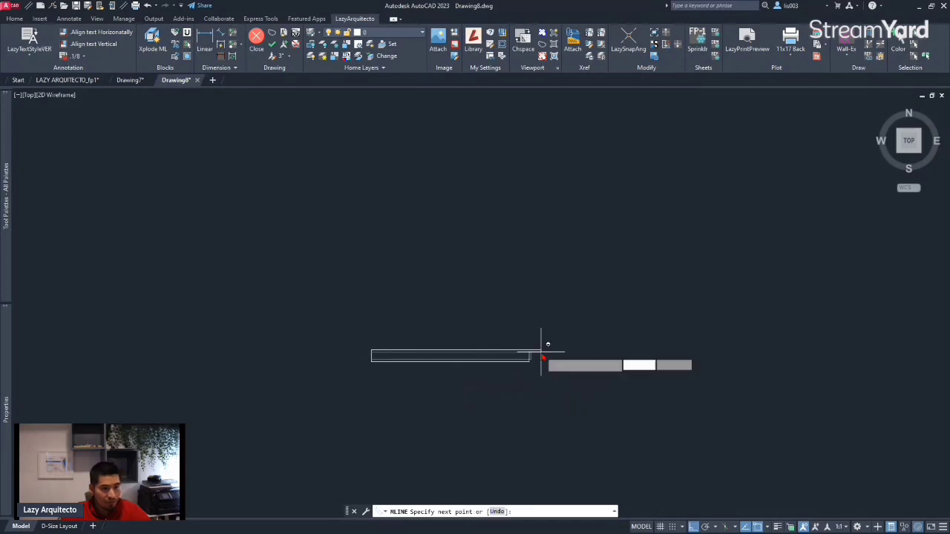
key("Return")
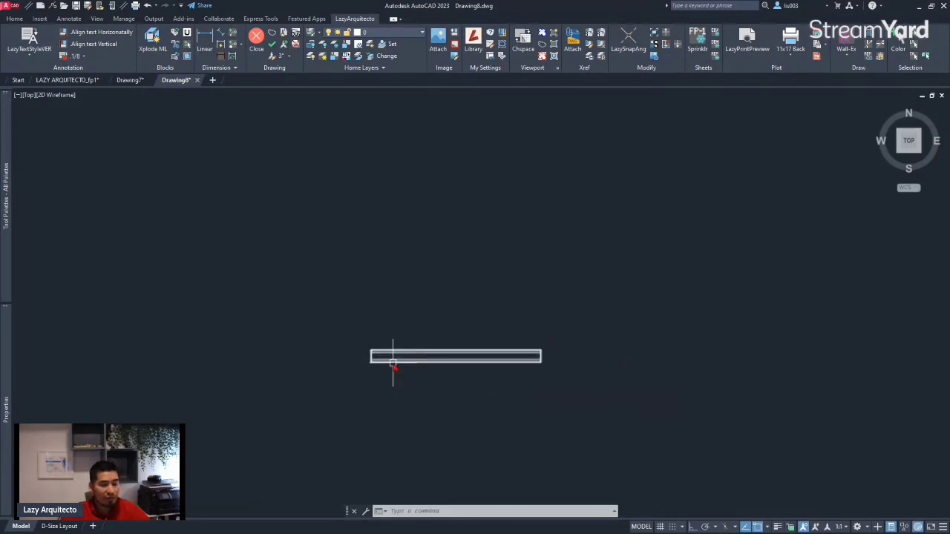
left_click(398, 362)
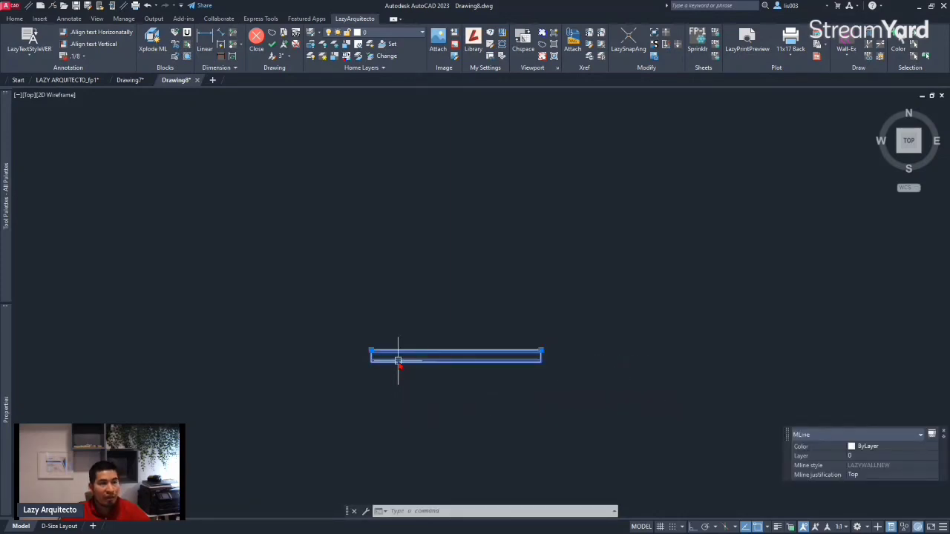
mouse_move(439, 357)
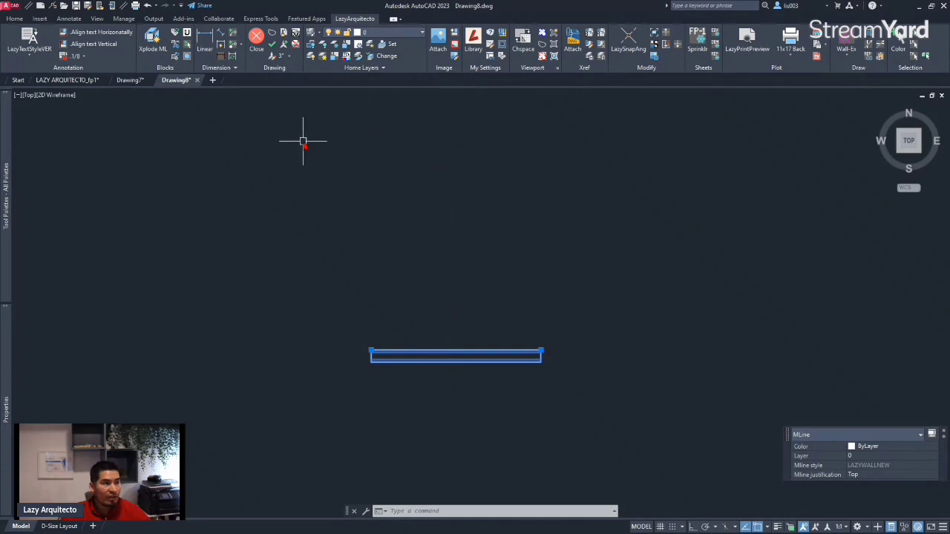
key("Escape")
Create a new layer named WALL-NEW with colour red in the Layer Properties Manager
type("LA")
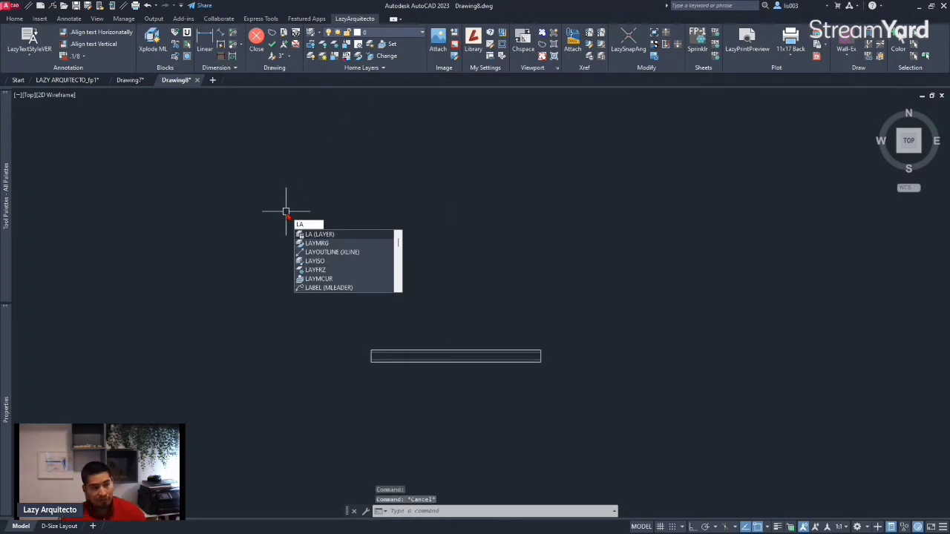
key("Return")
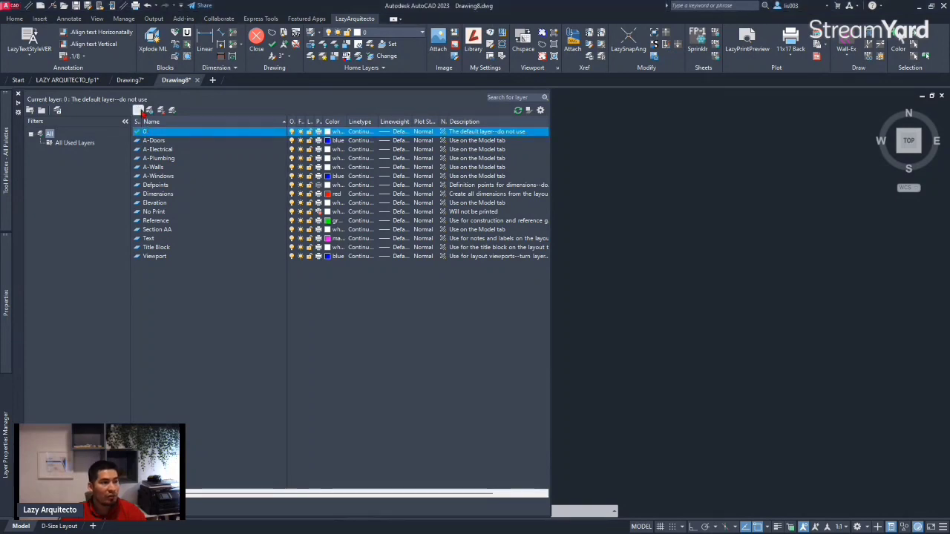
left_click(138, 110)
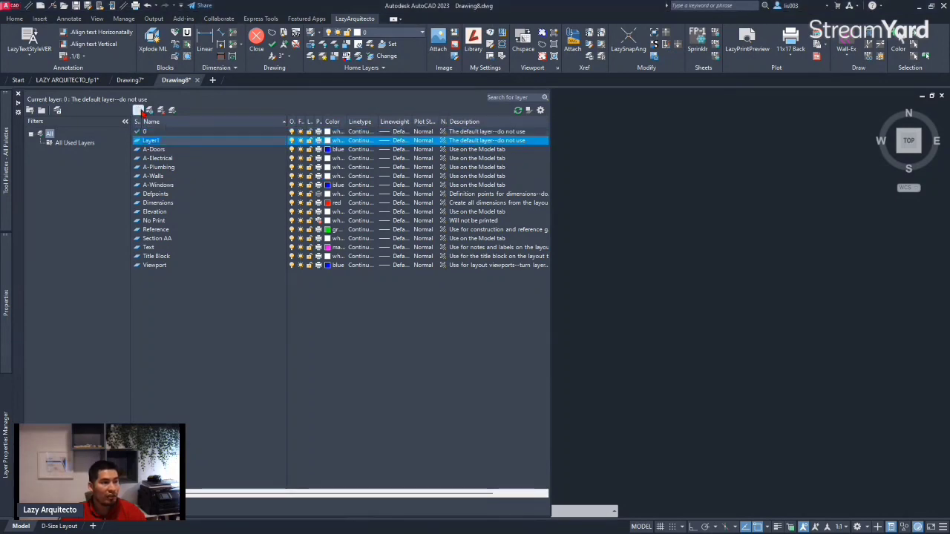
type("w")
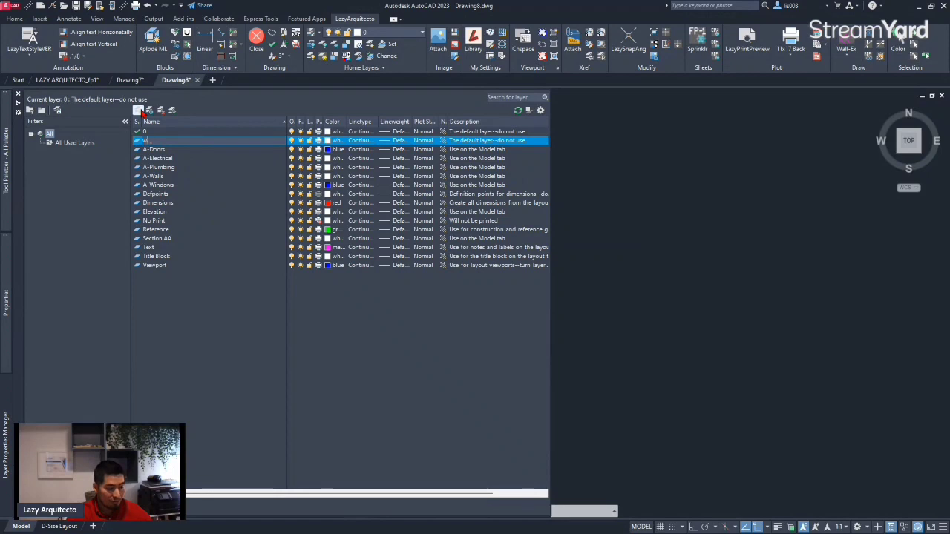
type("ALL-NEW")
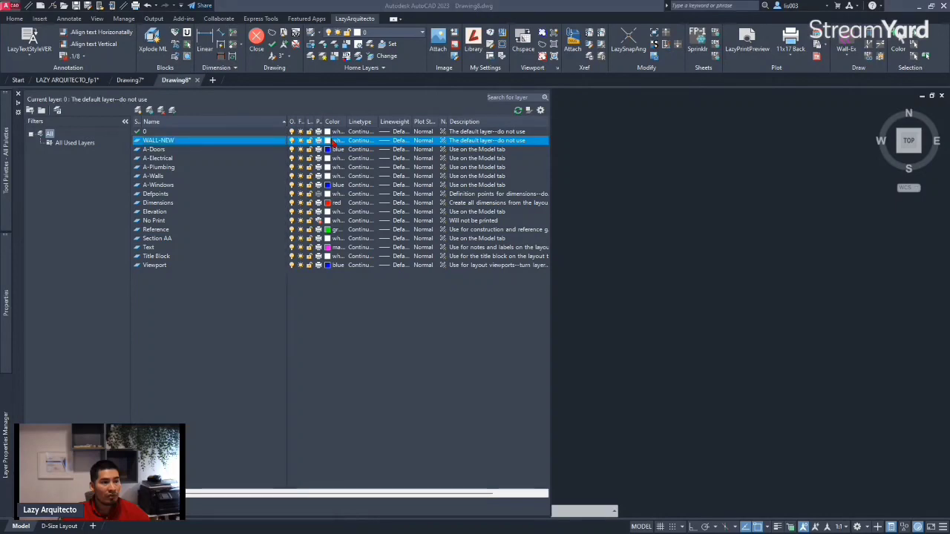
left_click(334, 141)
left_click(293, 359)
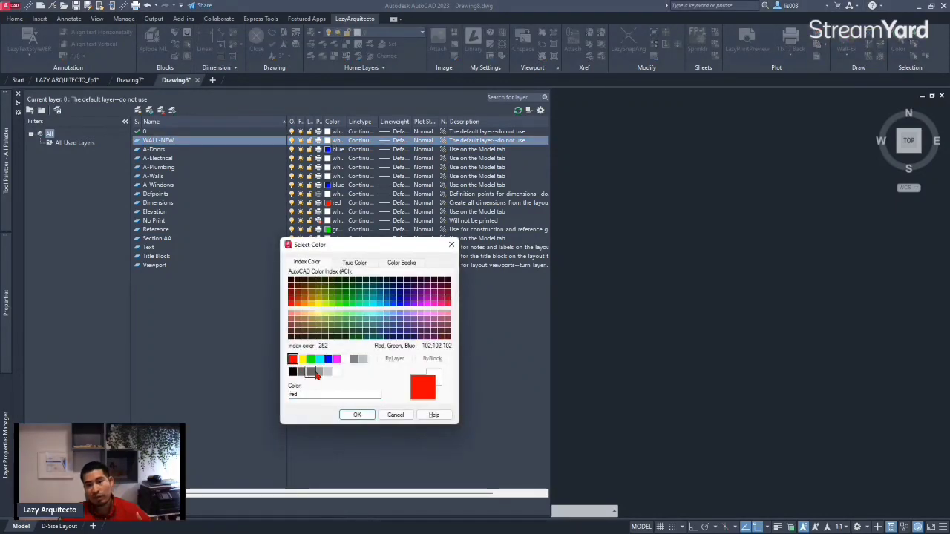
left_click(357, 415)
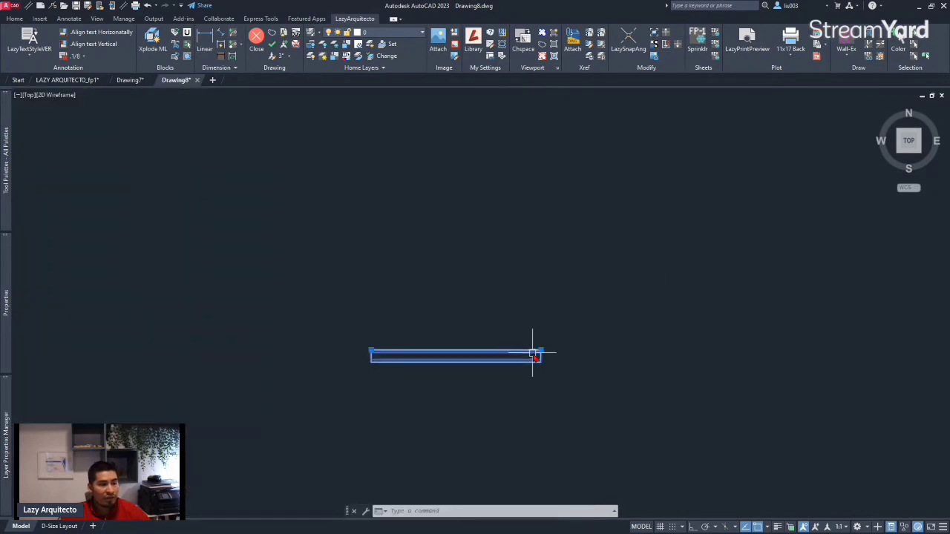
left_click(533, 354)
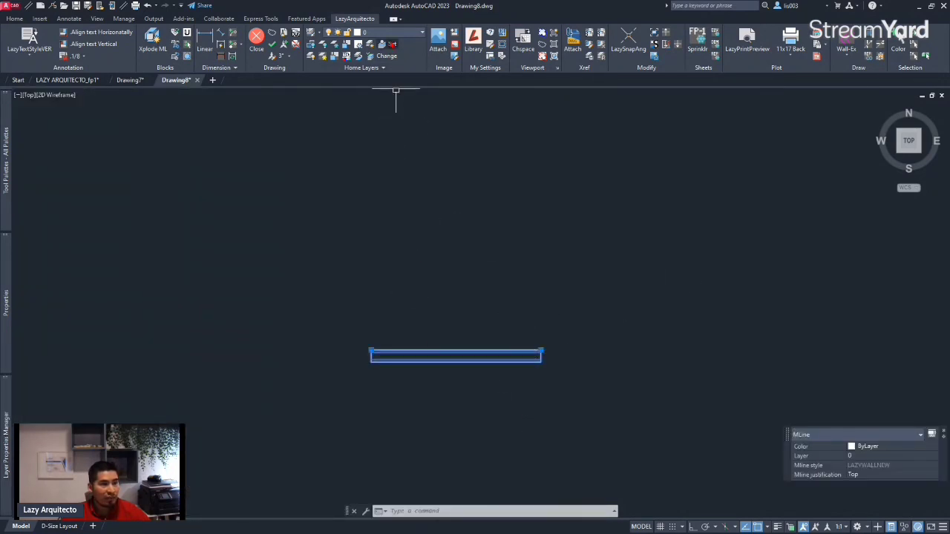
Move the wall onto the red WALL-NEW layer, deselect it, and start saving with Ctrl+S
left_click(390, 33)
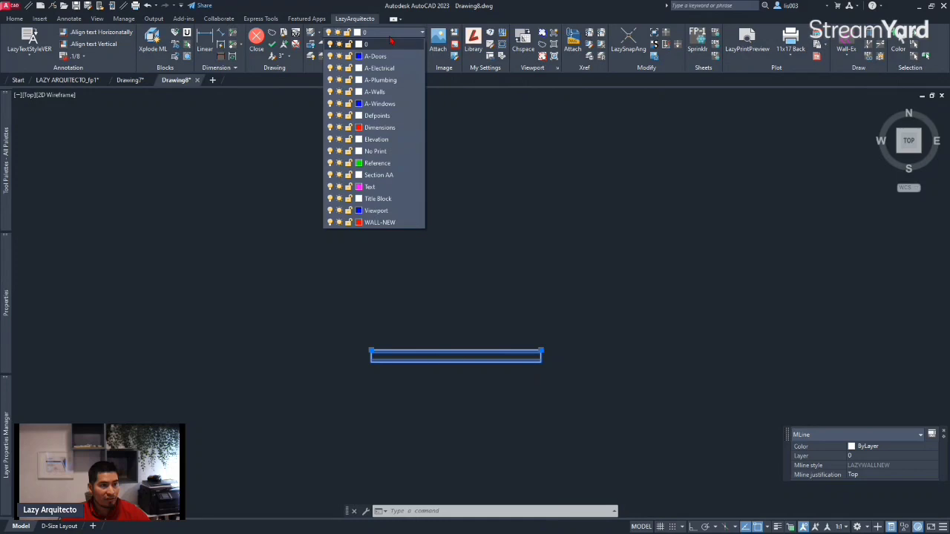
left_click(380, 223)
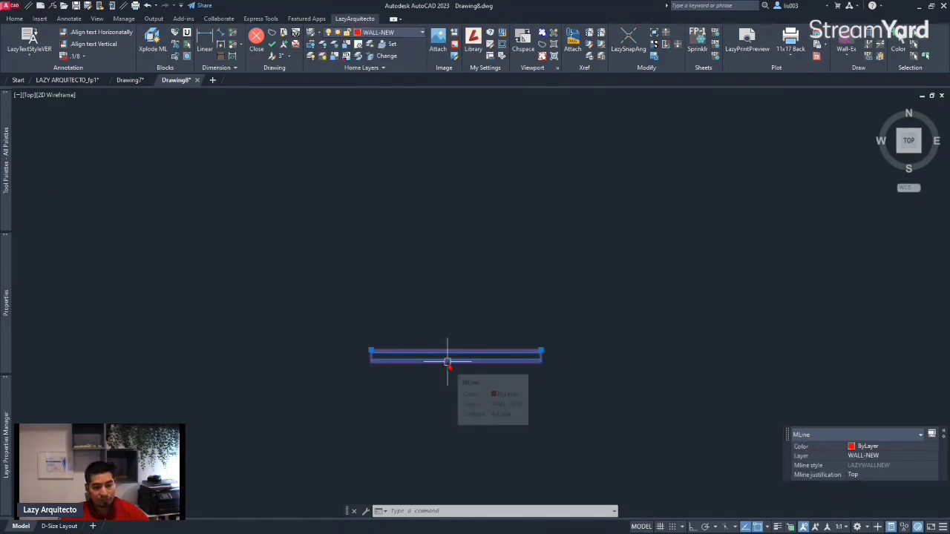
key("Escape")
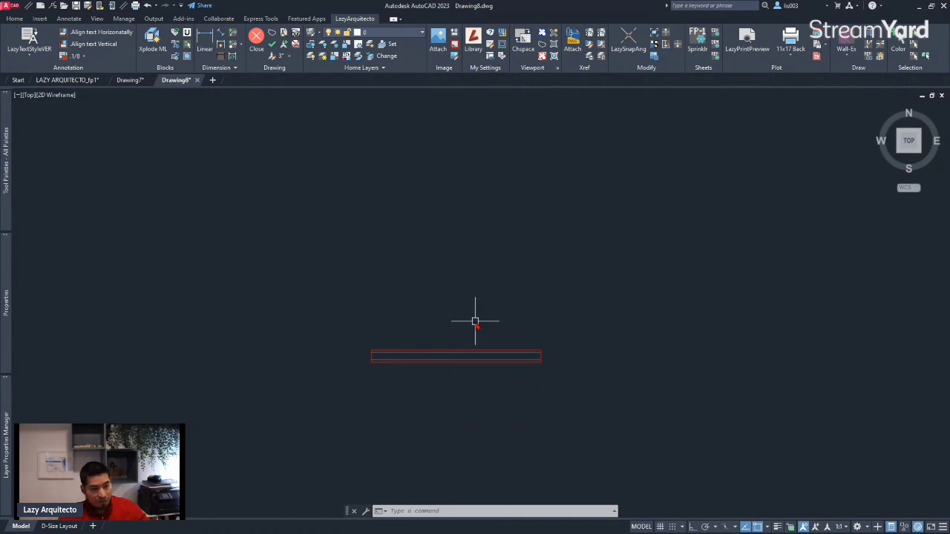
key("ctrl+s")
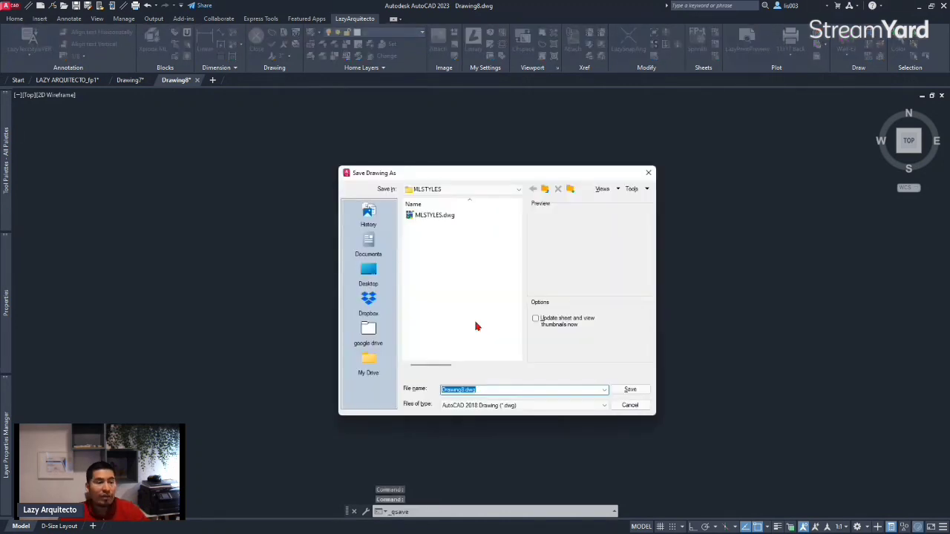
Create a folder named LAMLSTYLES inside ATA and open it as the save location
left_click(519, 190)
left_click(483, 239)
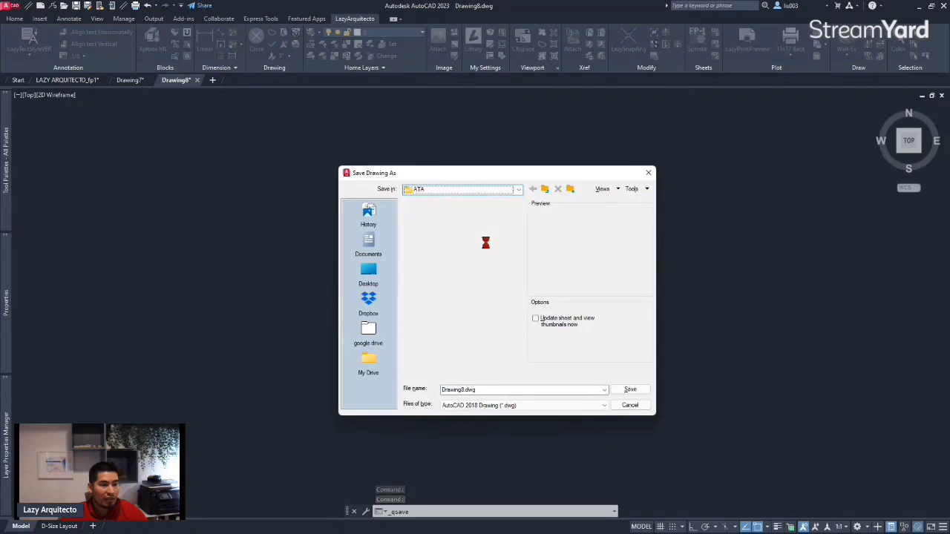
left_click(570, 189)
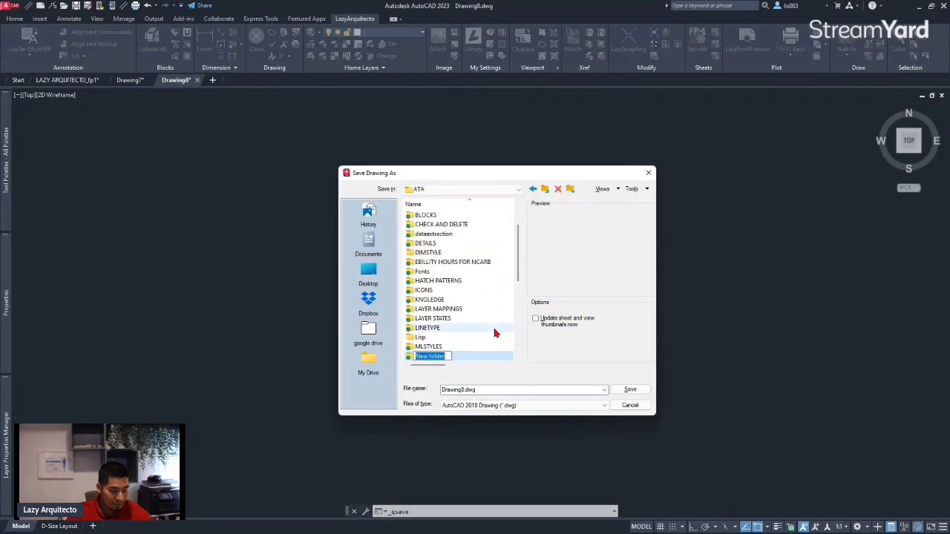
type("M")
key("BackSpace")
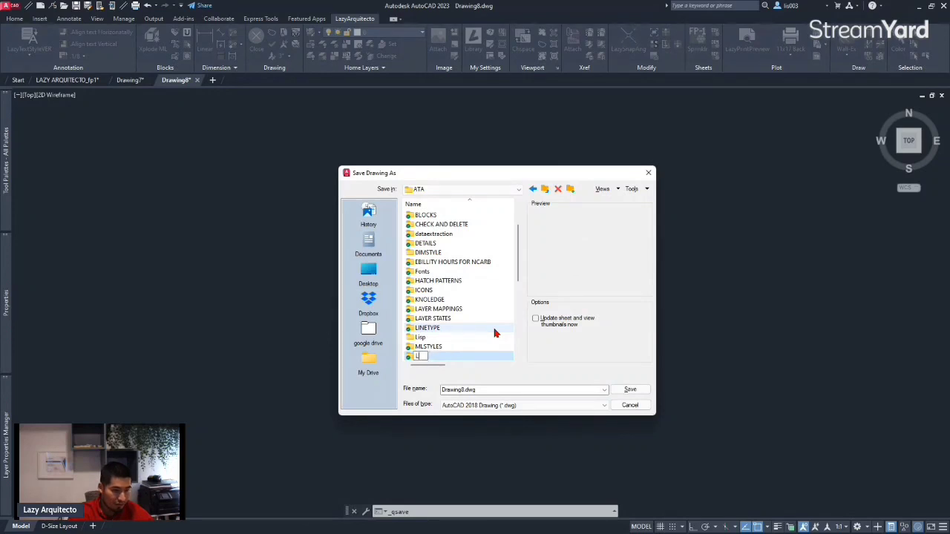
type("LAMLSTL")
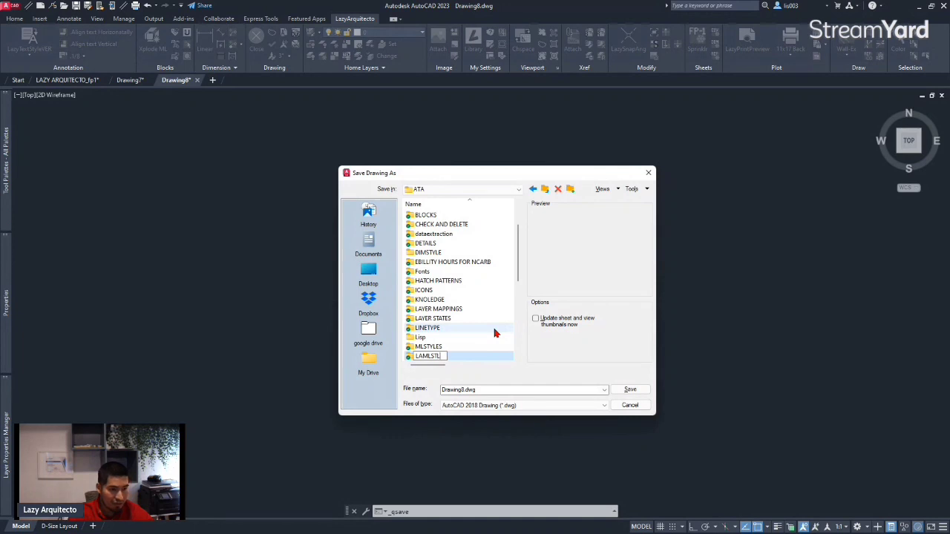
key("BackSpace")
type("YLES")
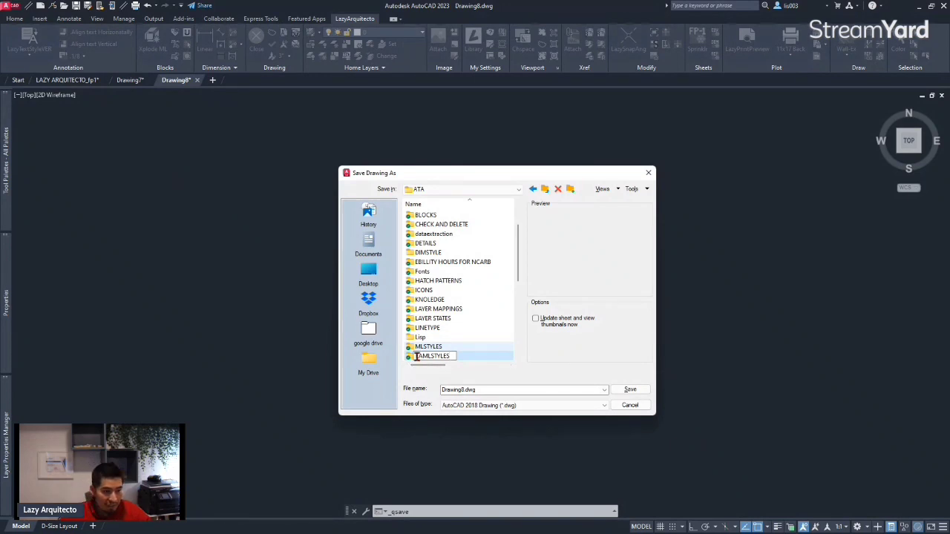
left_click_drag(419, 356, 453, 356)
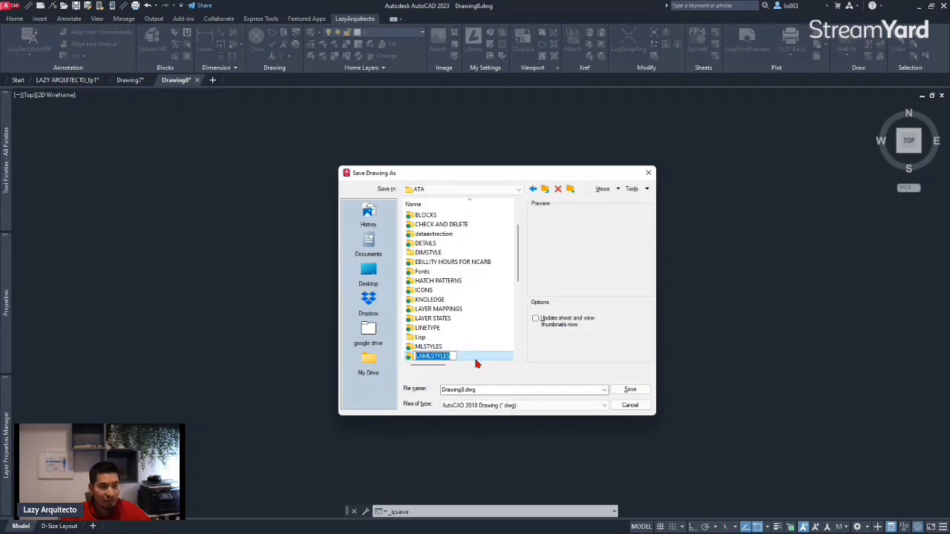
double_click(480, 360)
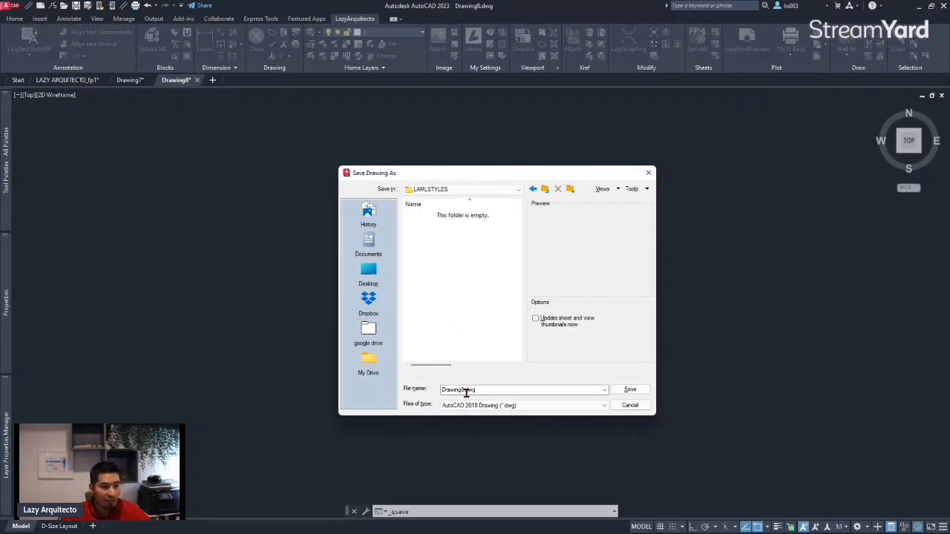
Rename the file to LAMLSTYLENEW.dwg and save it in the LAMLSTYLES folder
double_click(464, 389)
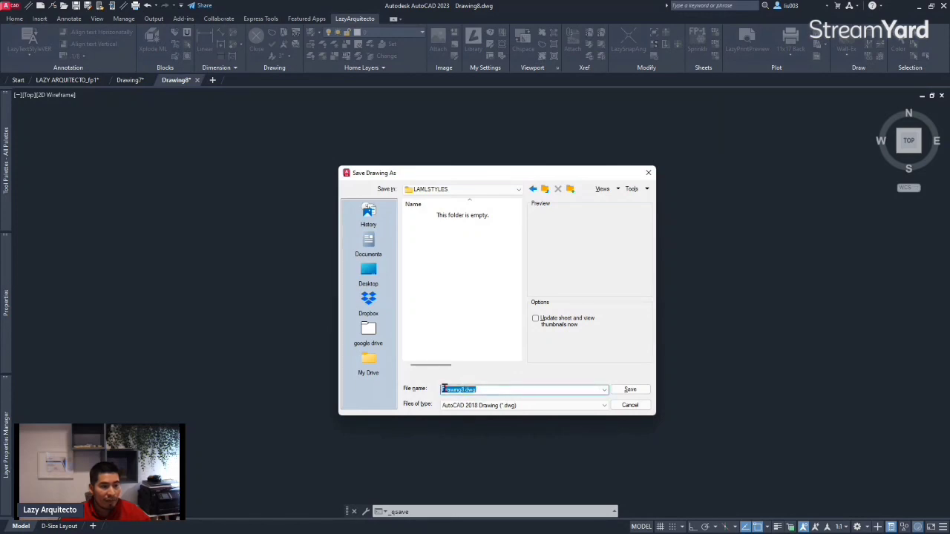
left_click(462, 389)
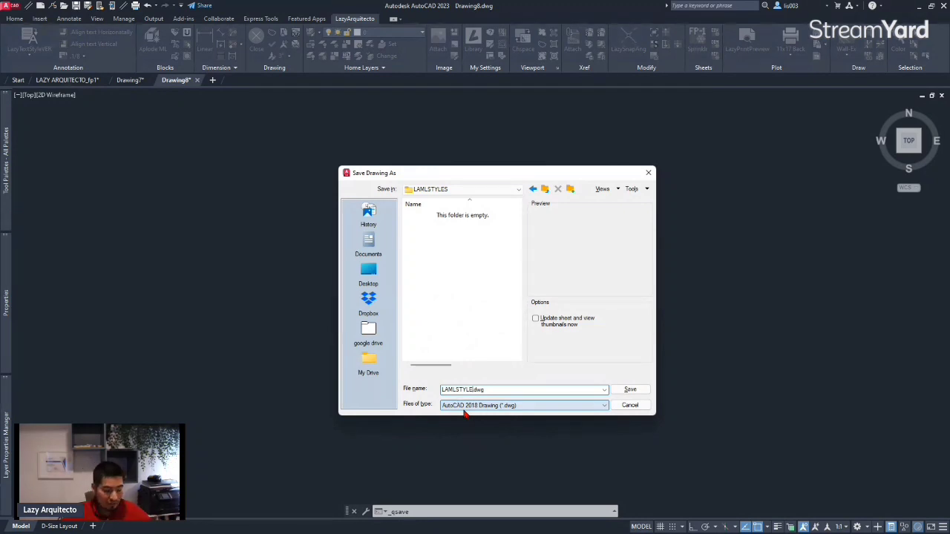
type("NEW")
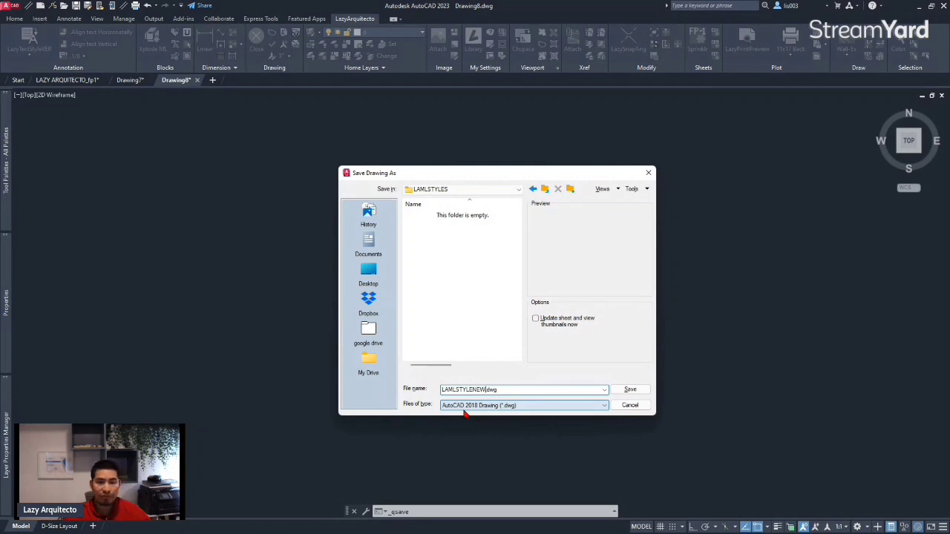
left_click(443, 393)
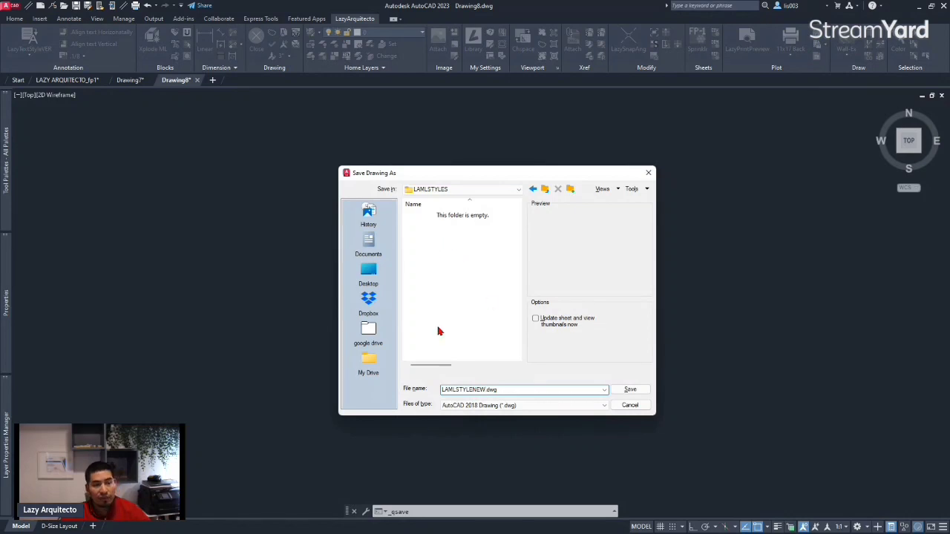
left_click(627, 389)
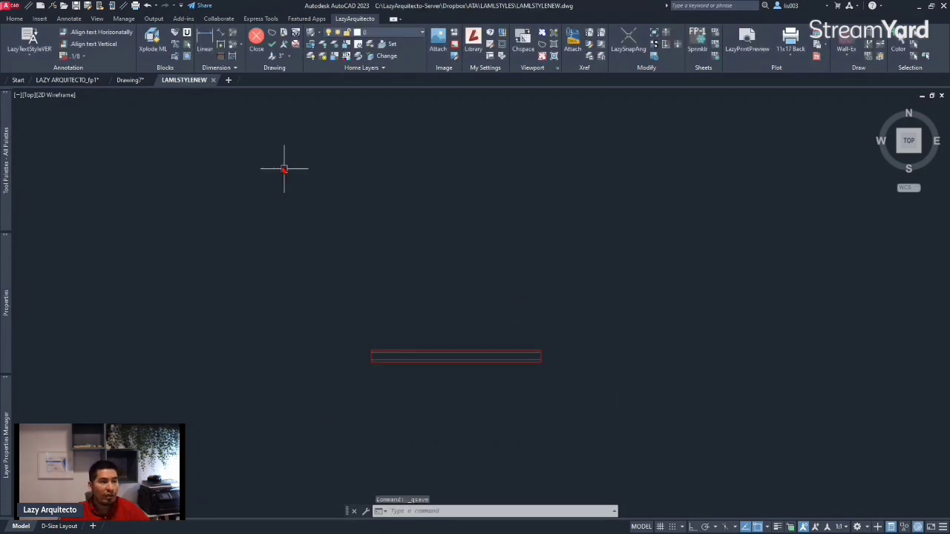
Use Open File Location on the LAMLSTYLENEW file tab to show its folder in File Explorer
mouse_move(215, 89)
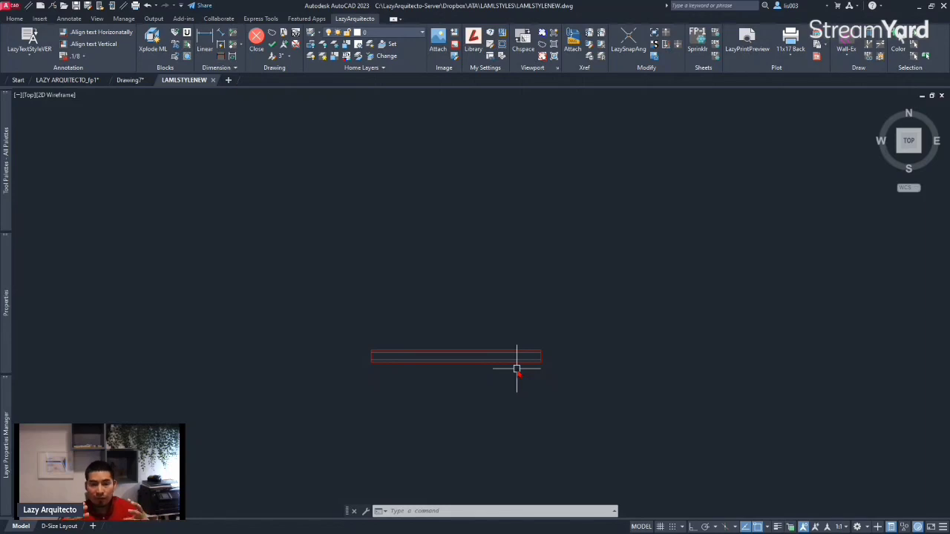
right_click(204, 89)
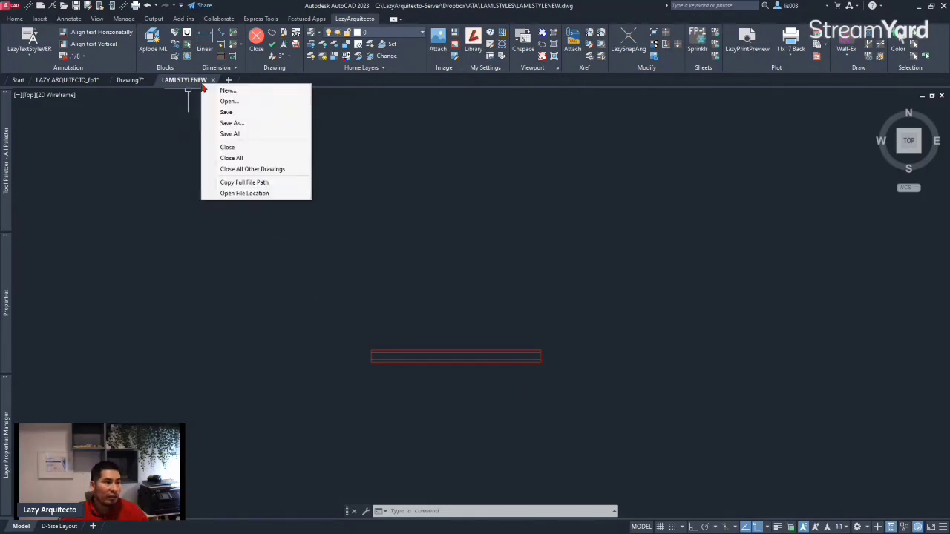
left_click(251, 195)
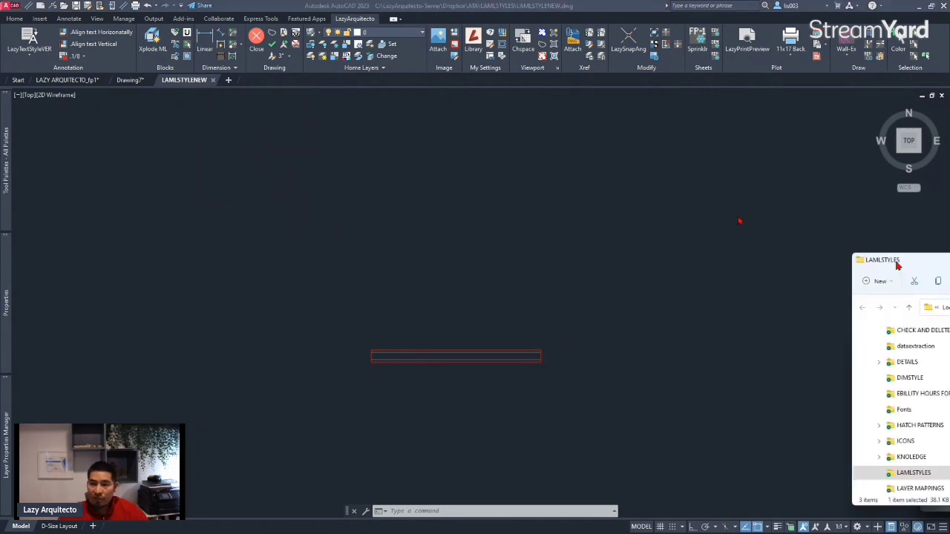
Copy the LAMLSTYLES folder's full path from the Explorer address bar, then close Explorer
left_click_drag(896, 264, 443, 213)
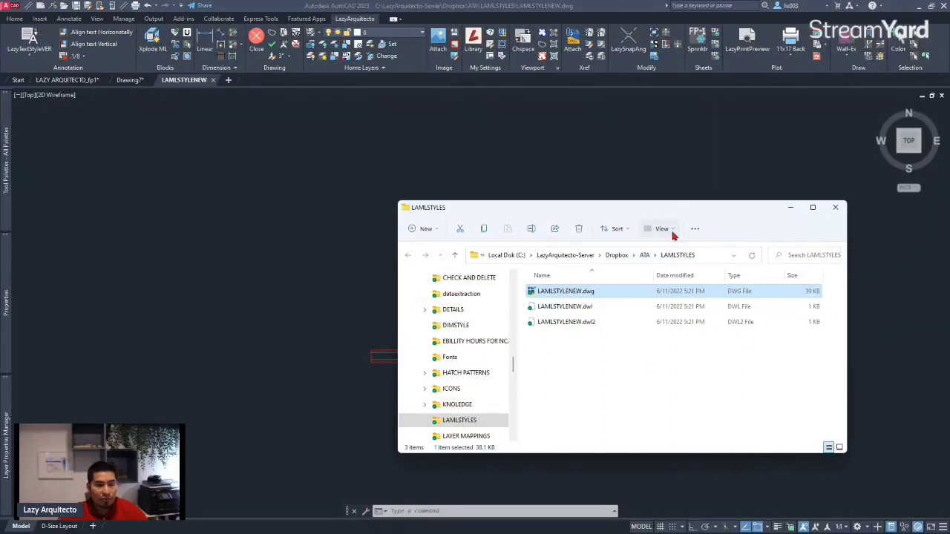
left_click(708, 256)
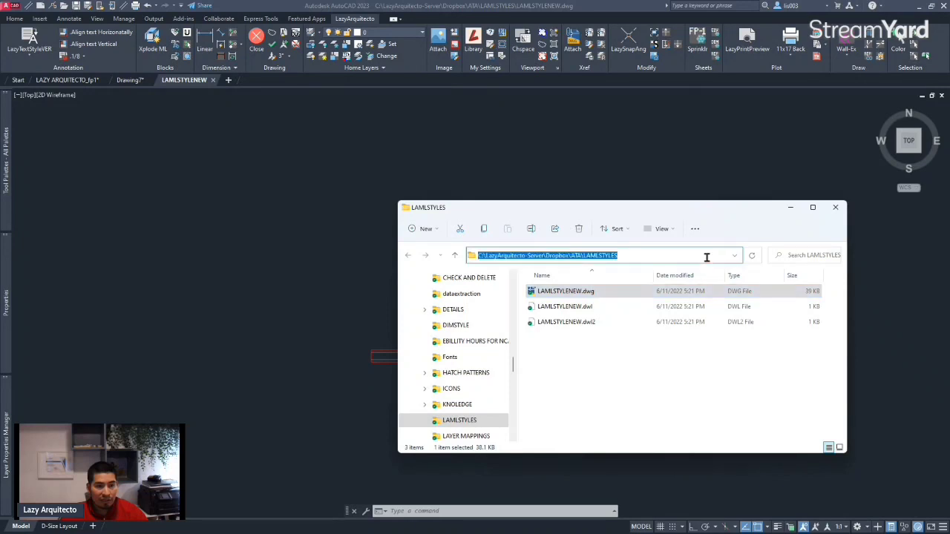
right_click(497, 255)
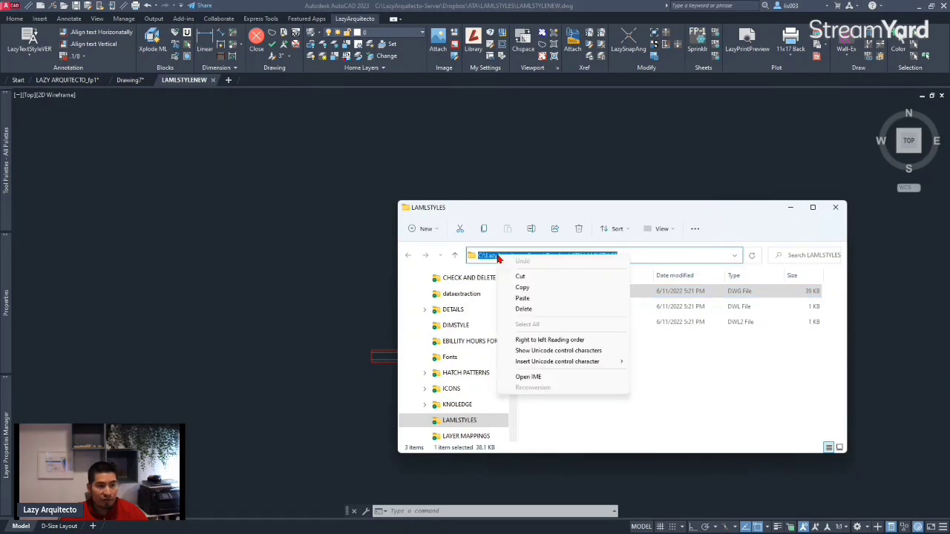
left_click(526, 288)
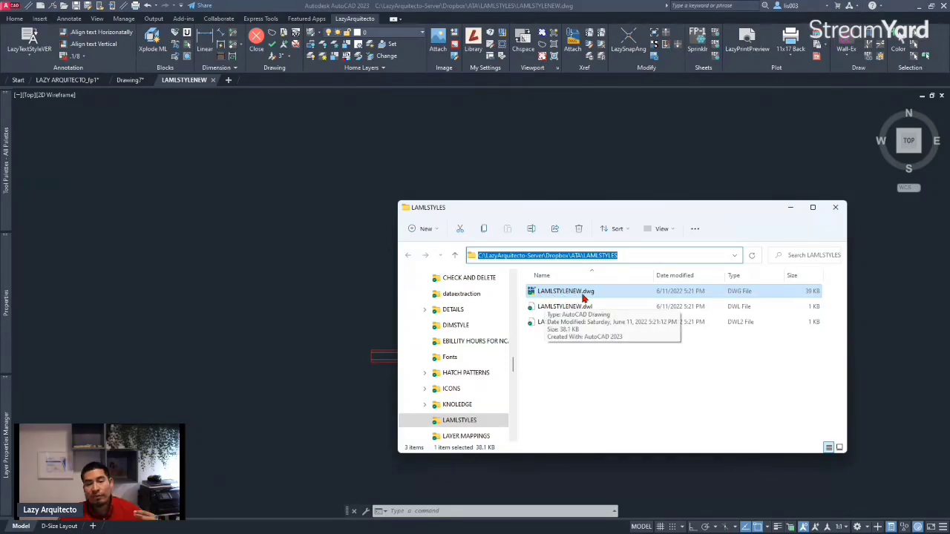
left_click(835, 207)
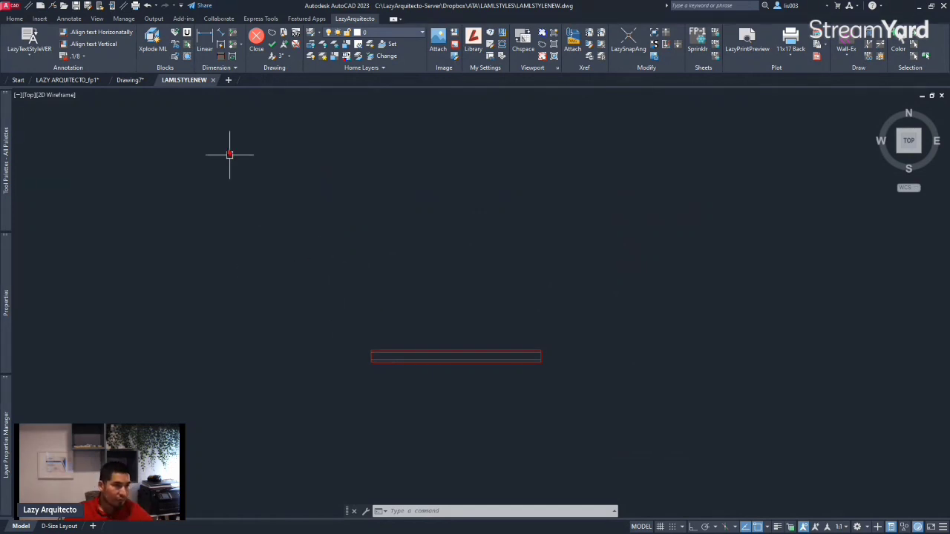
Close the LAMLSTYLENEW drawing and cancel the pending multiline wall in Drawing8
mouse_move(172, 87)
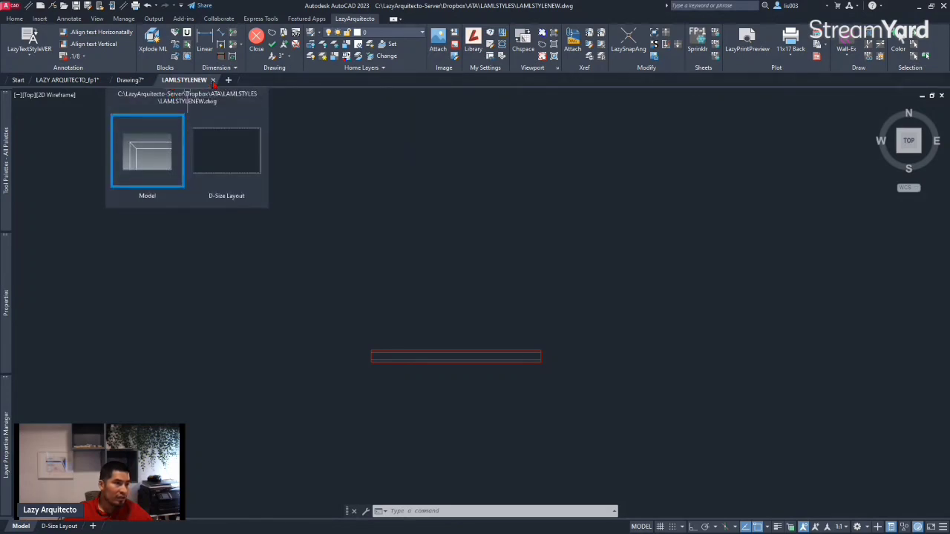
left_click(212, 81)
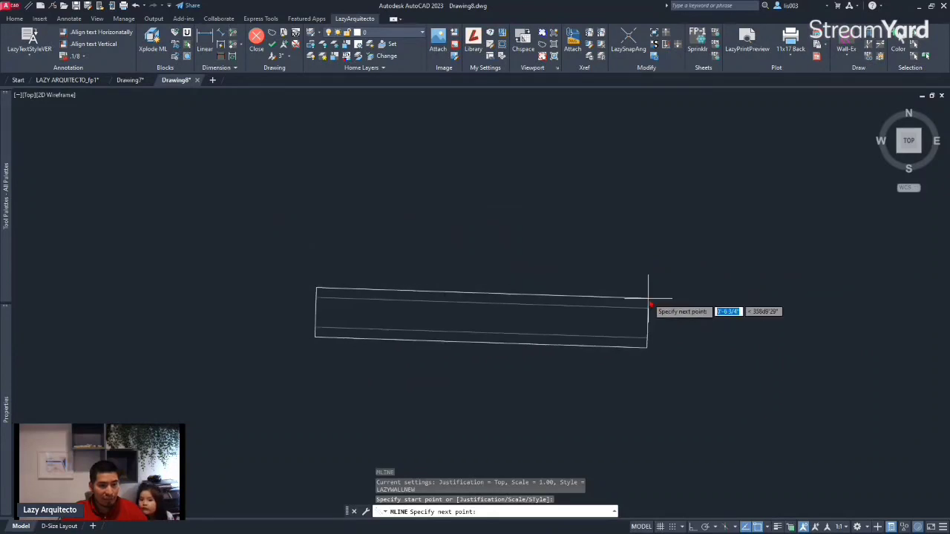
scroll(594, 303, "down", 3)
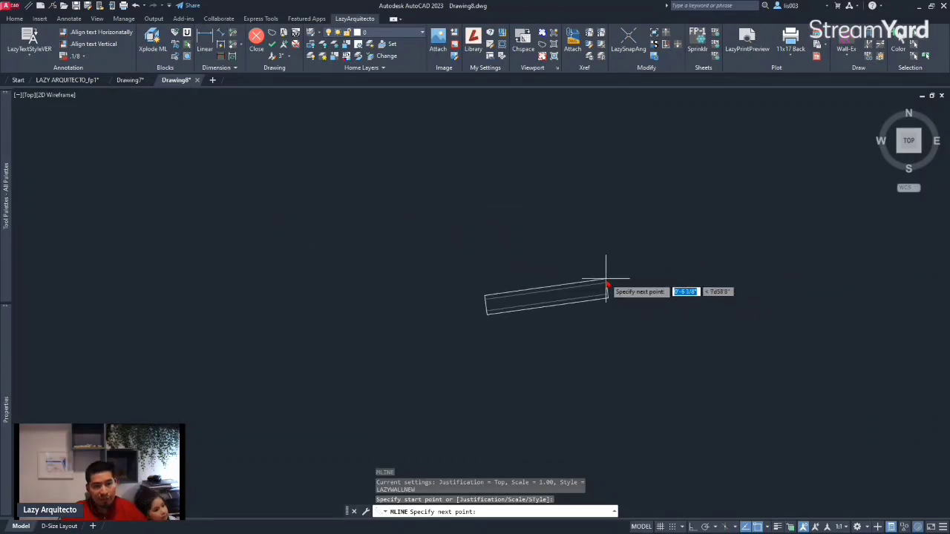
key("Escape")
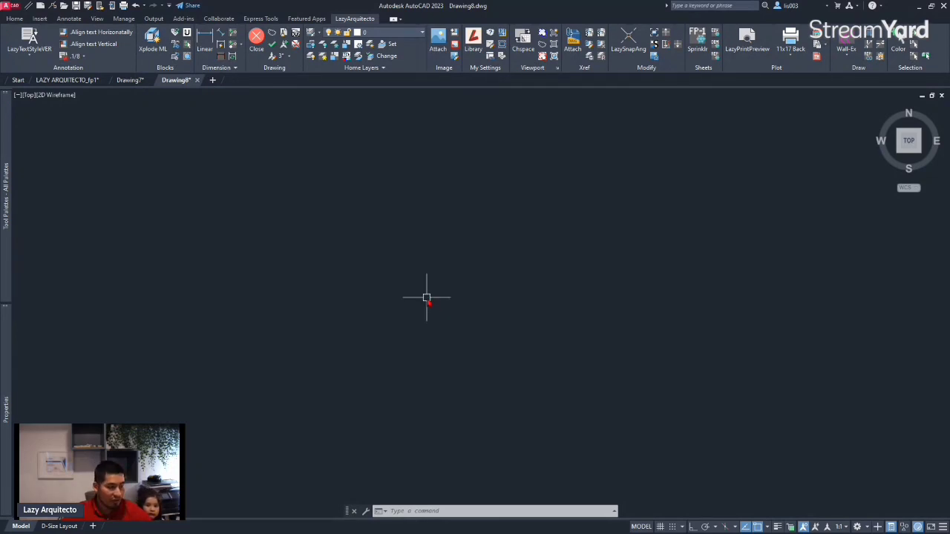
Enter CUI at the command prompt to launch the Customize User Interface editor
type("cu")
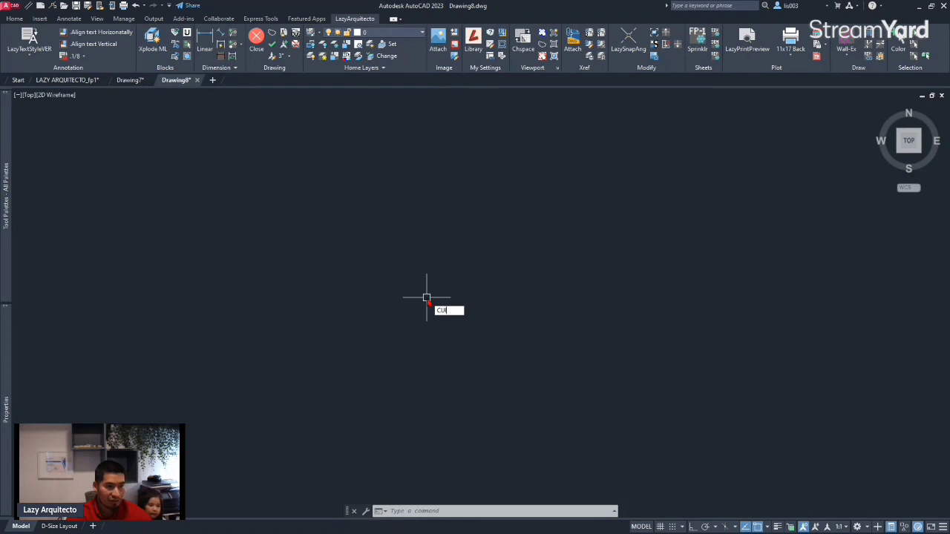
type("i")
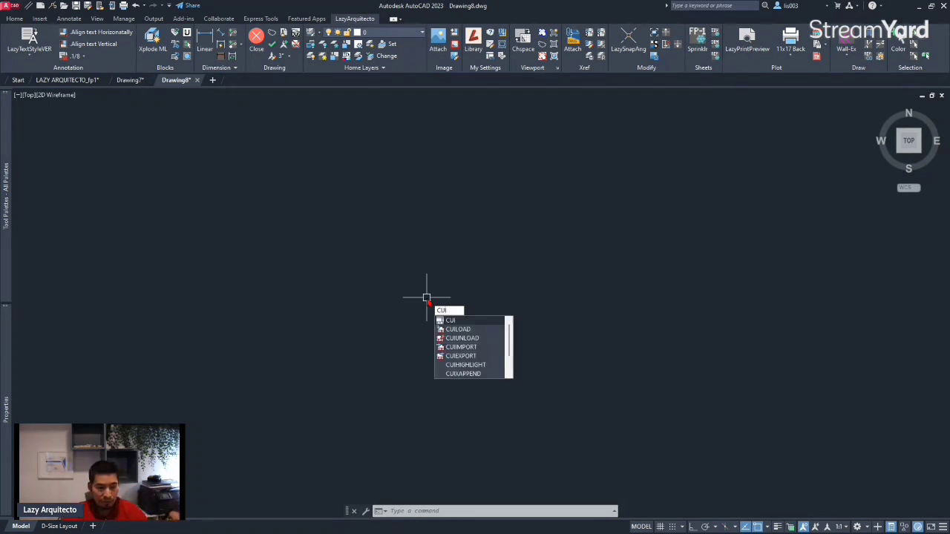
key("Return")
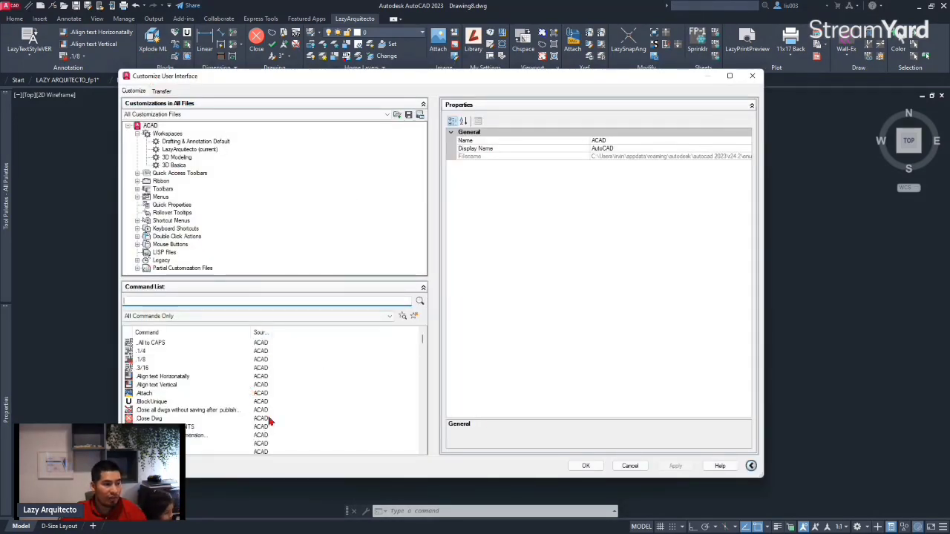
Create a new command named LazyWallNew with the OSNPAR button image
left_click(415, 317)
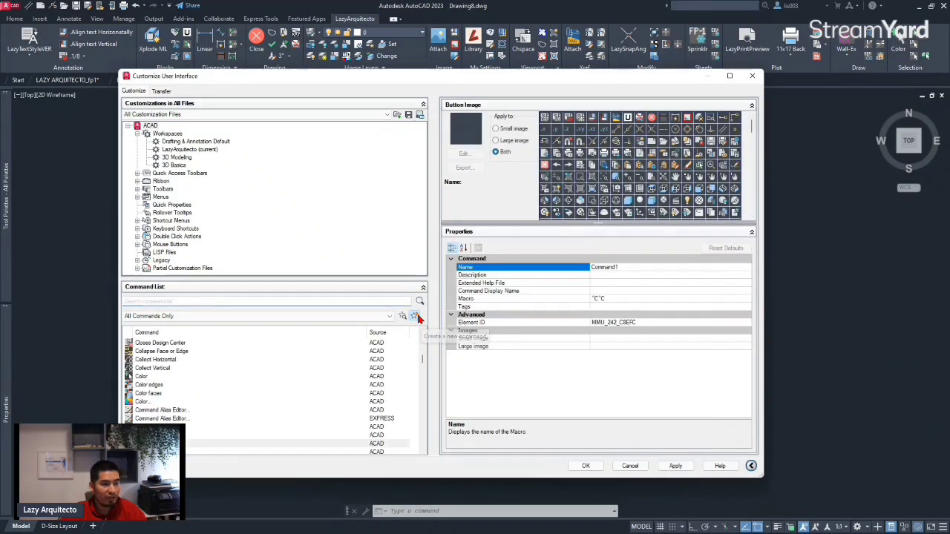
left_click(632, 271)
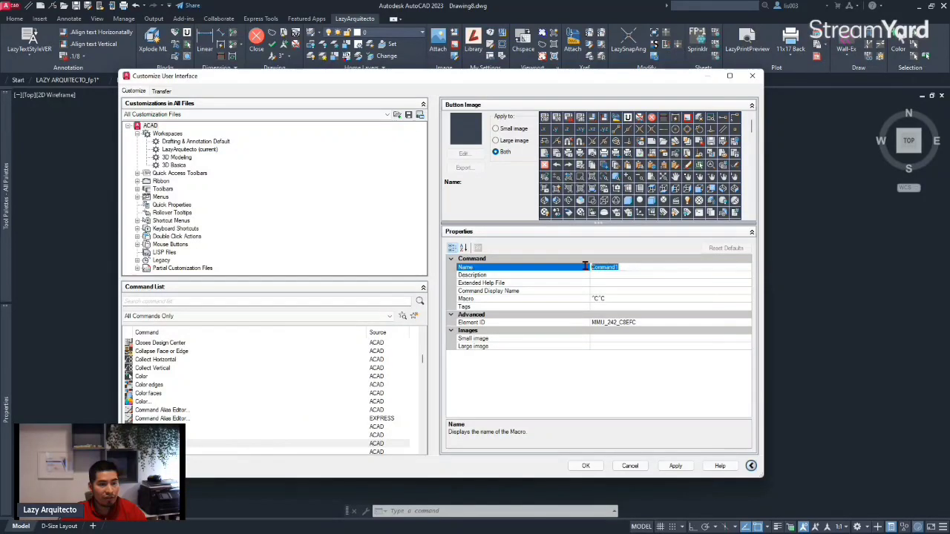
key("BackSpace")
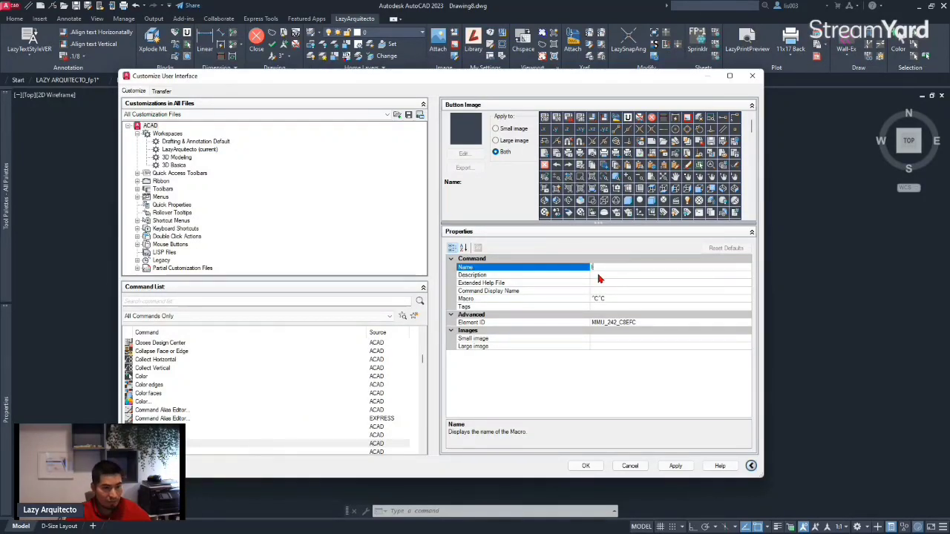
type("Lazy")
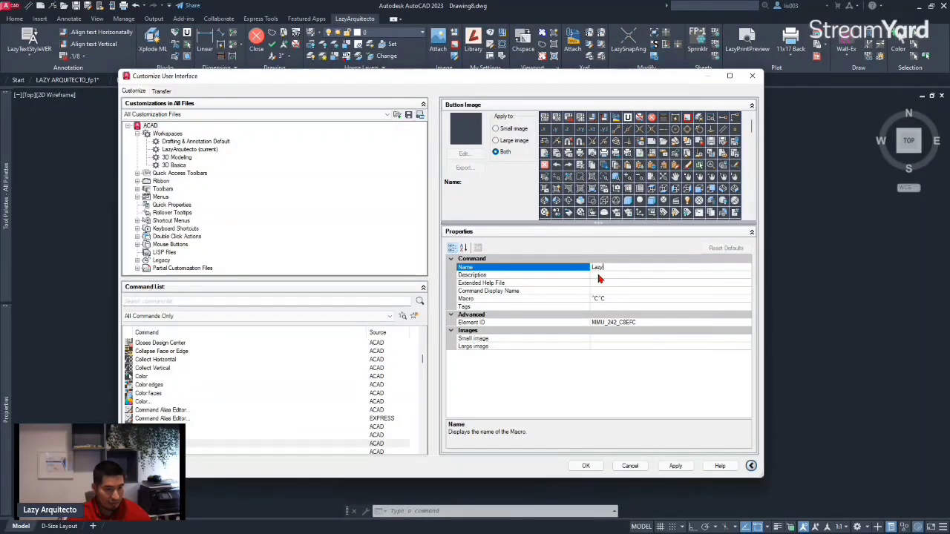
type("Wall")
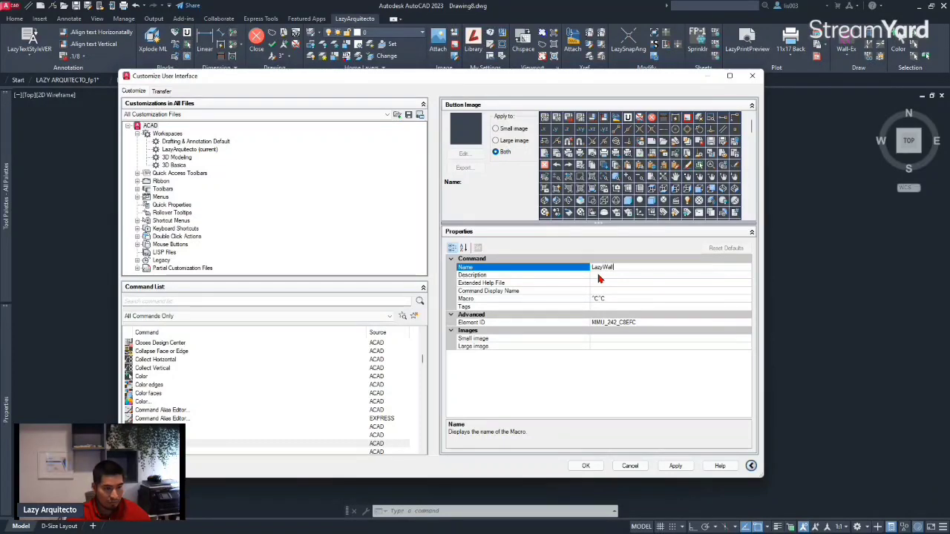
type("New")
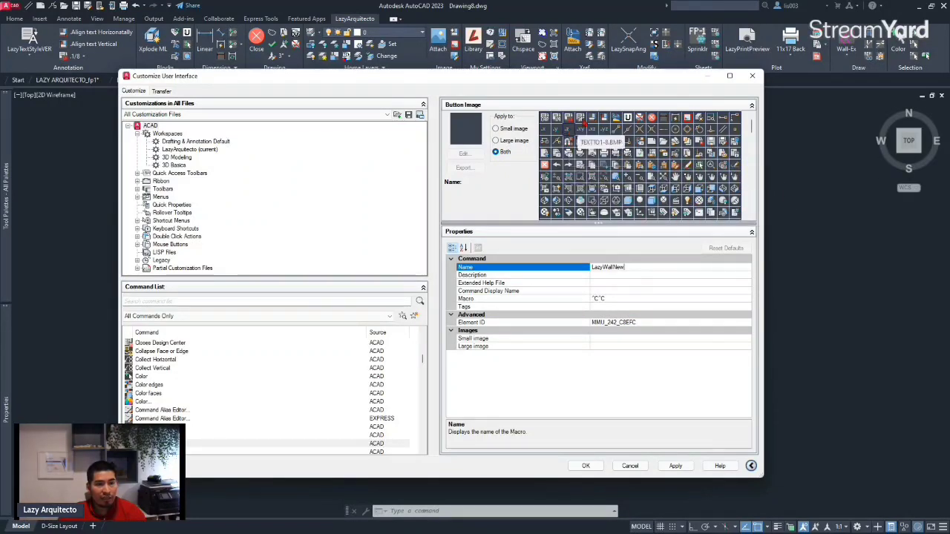
left_click(725, 132)
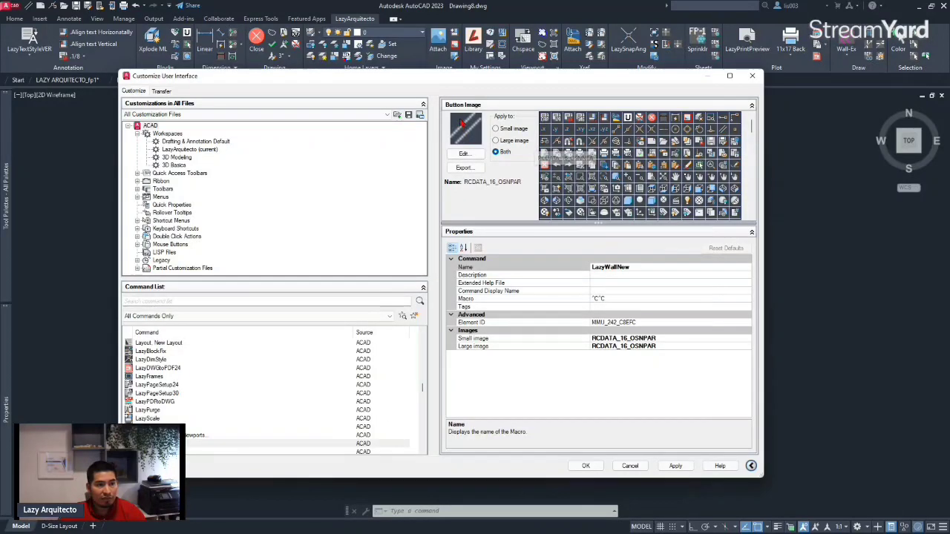
Apply the new command and place LazyWallNew on the Quick Access Toolbar
left_click(689, 466)
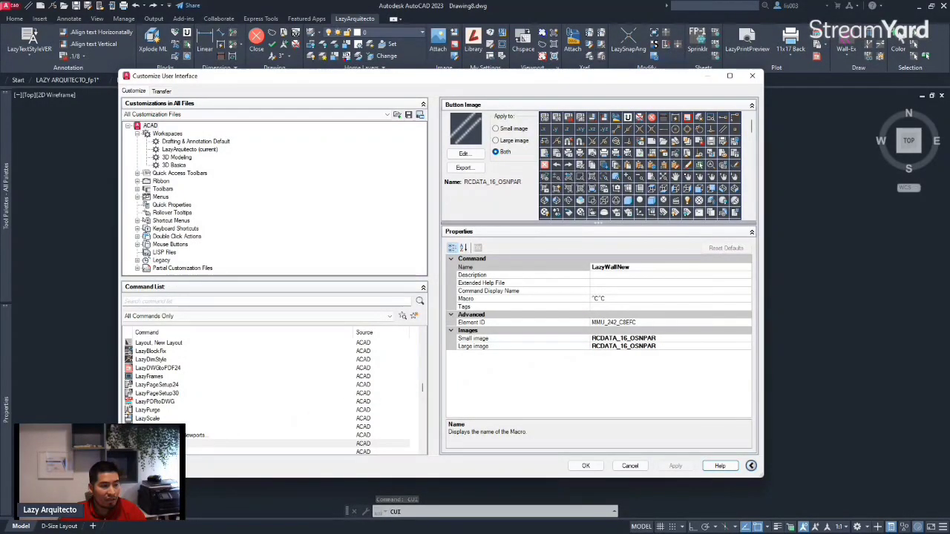
left_click(194, 444)
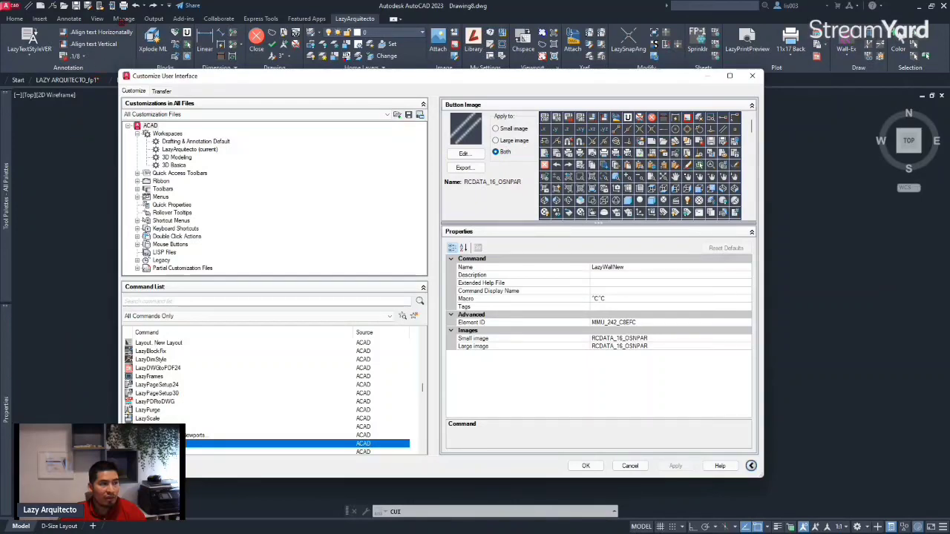
left_click_drag(132, 5, 135, 6)
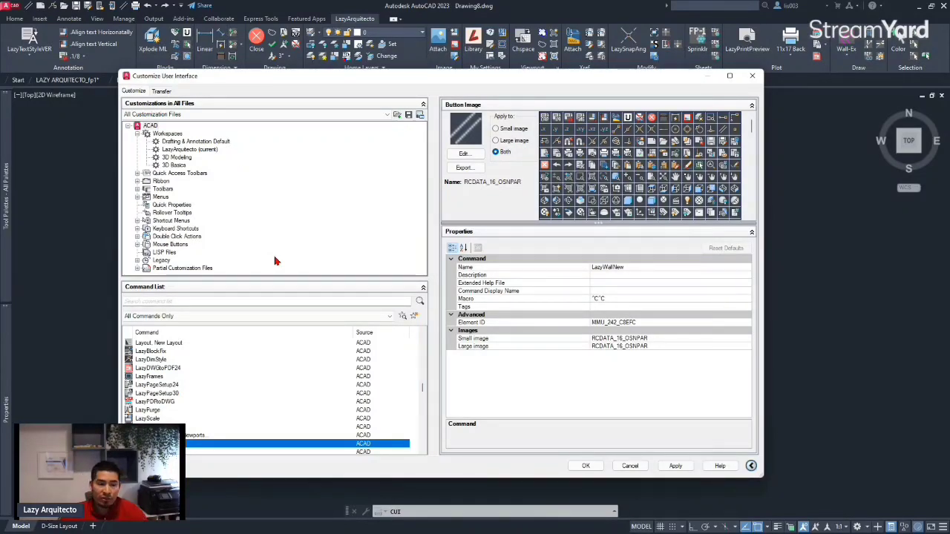
Open the LazyWallNew macro (^C^C) in the Long String Editor from the Macro field
left_click(626, 299)
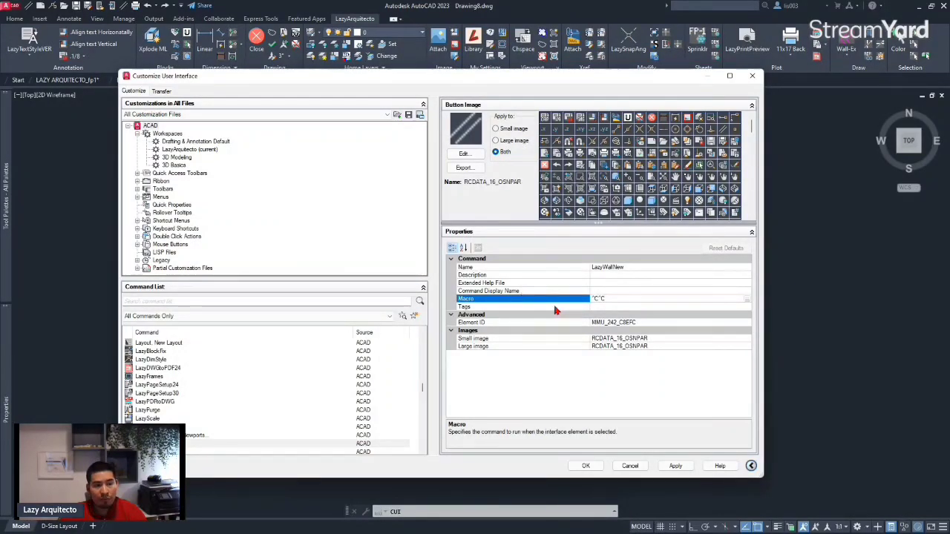
left_click(747, 298)
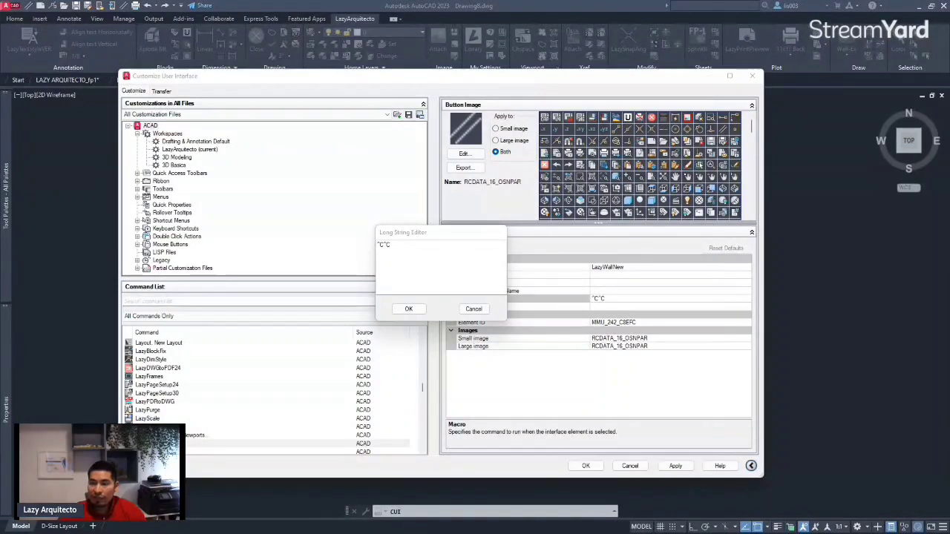
Replace ^C^C with the prepared insert-and-multiline macro containing placeholder folder and file names
left_click(403, 245)
left_click_drag(391, 245, 371, 247)
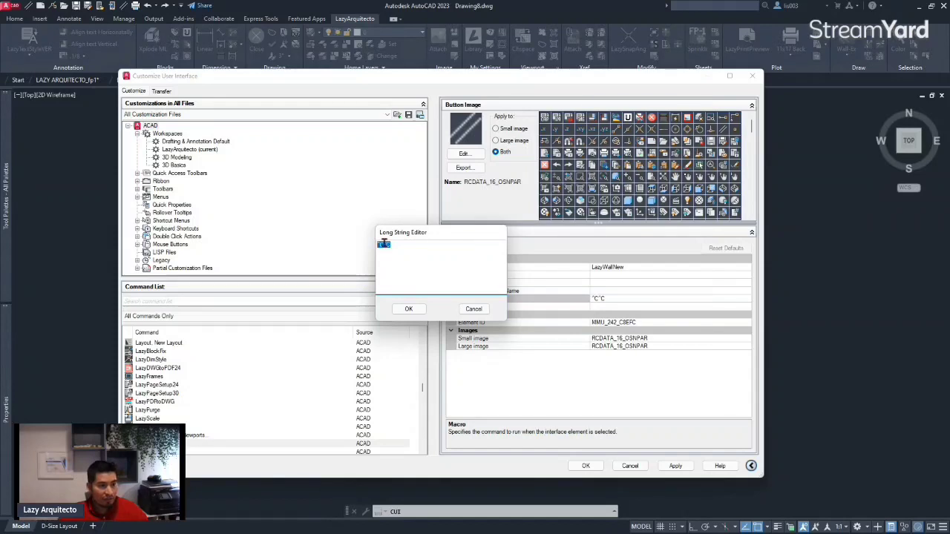
right_click(384, 244)
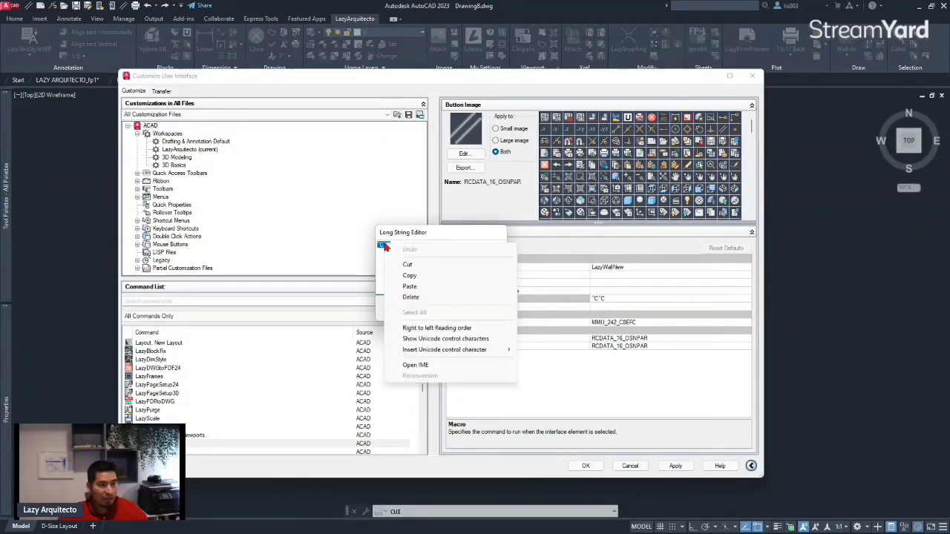
left_click(414, 287)
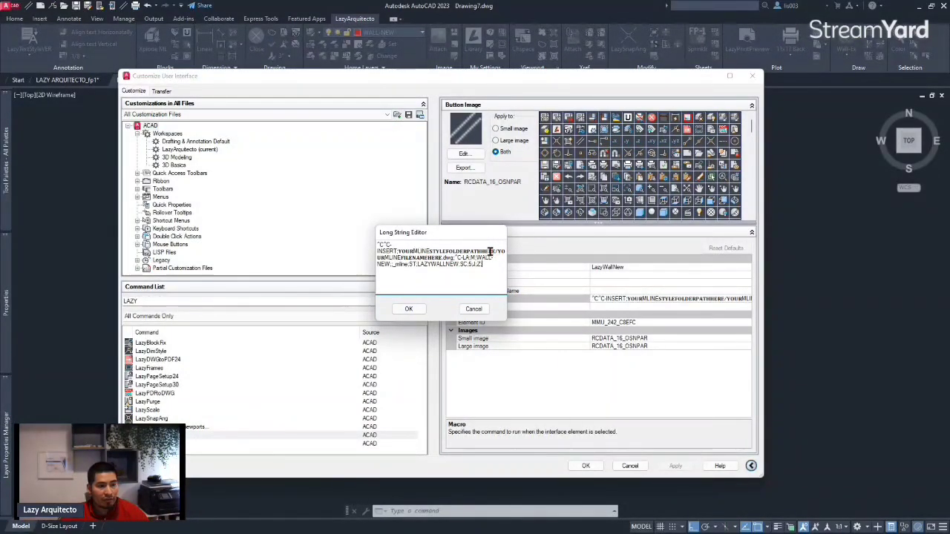
Paste the LAMLSTYLES folder path over YOURMLINESTYLEFOLDERPATHHERE and fix its slash separators
left_click_drag(497, 252, 401, 253)
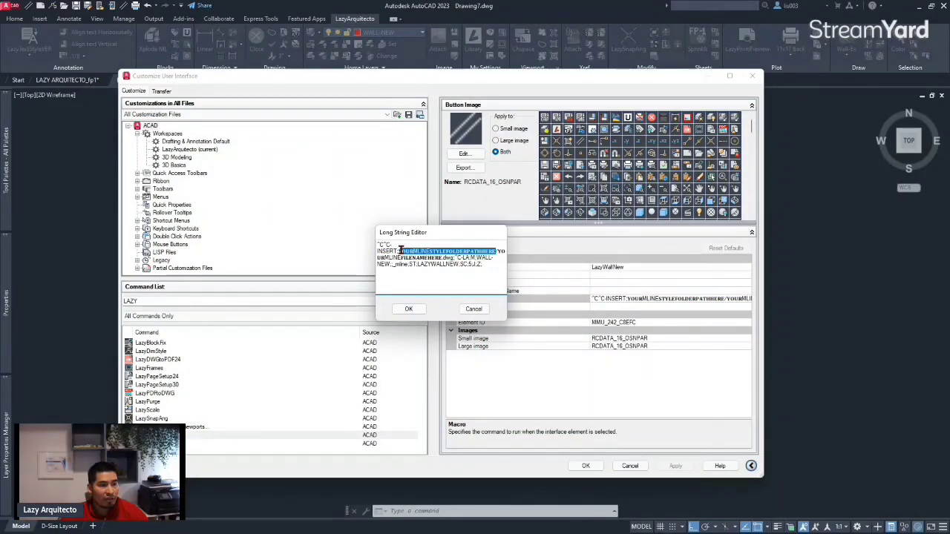
mouse_move(402, 251)
left_mouse_down()
mouse_move(382, 250)
mouse_move(400, 253)
mouse_move(393, 255)
left_mouse_up()
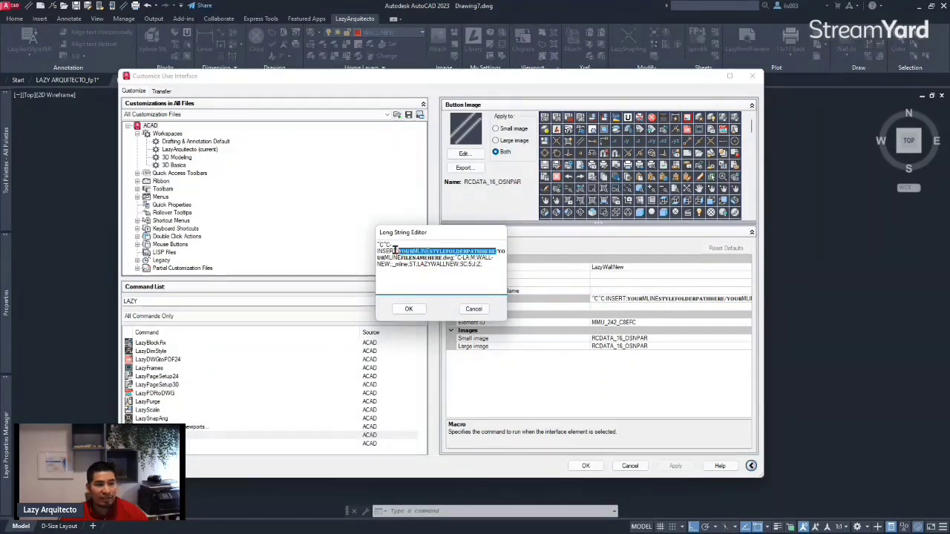
right_click(483, 253)
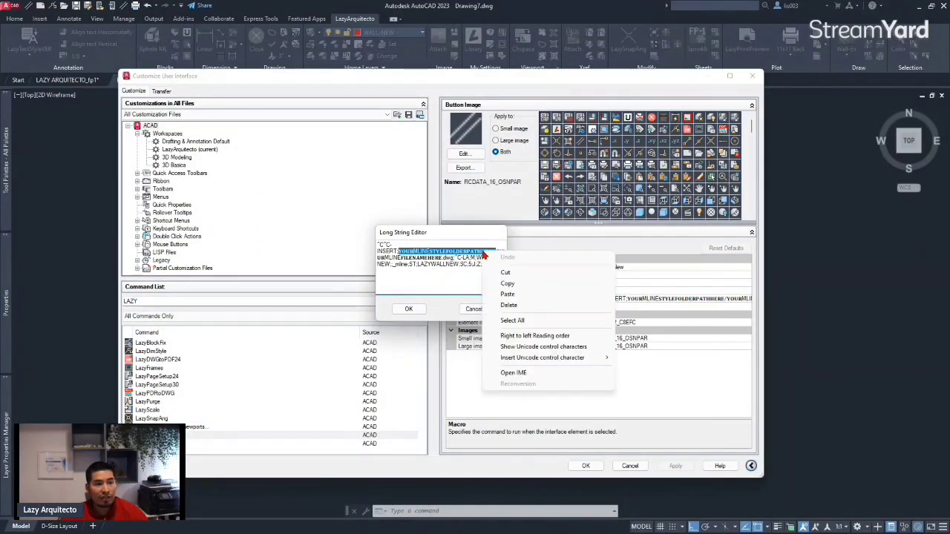
left_click(514, 296)
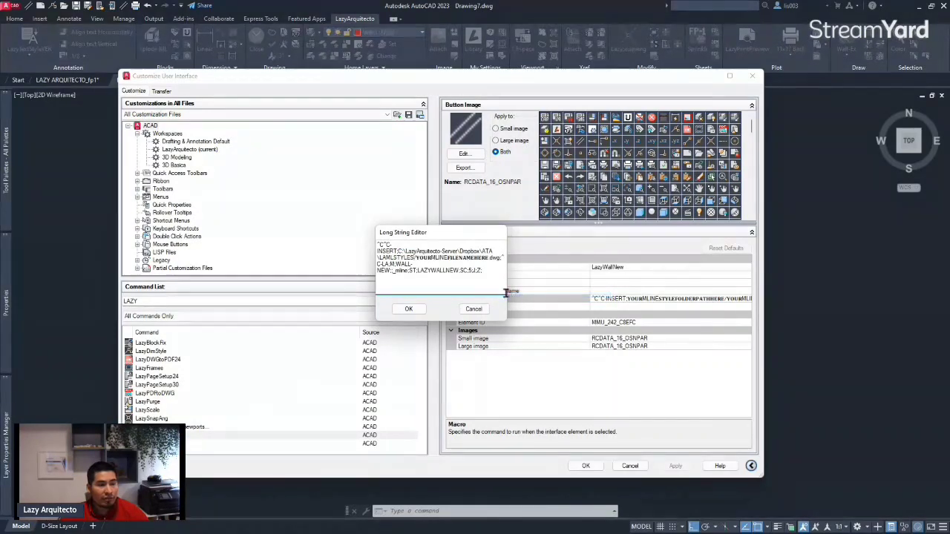
left_click_drag(379, 270, 405, 270)
left_click(416, 270)
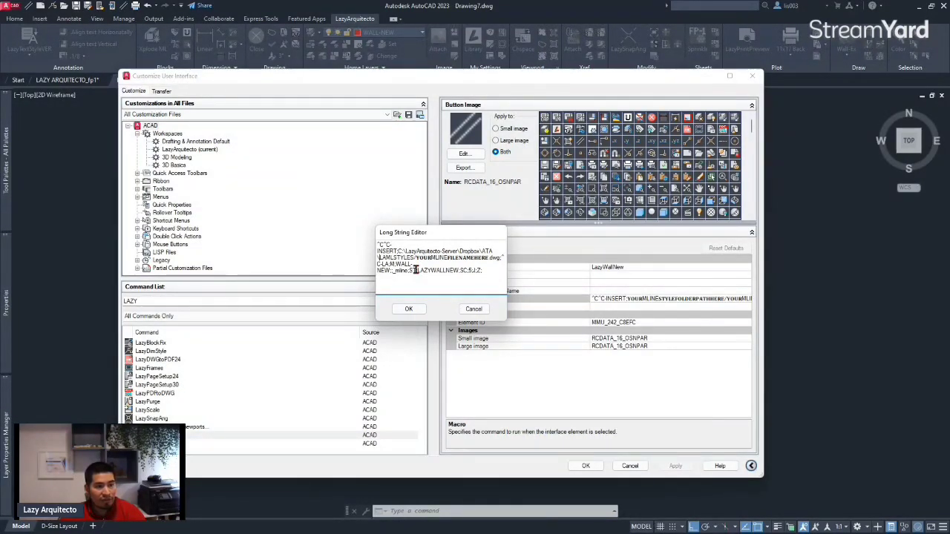
type("D")
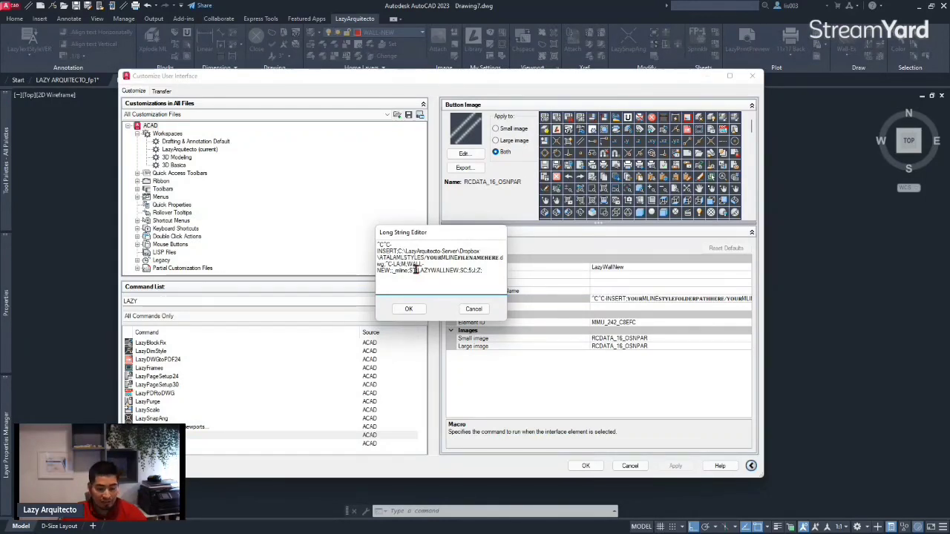
type("/")
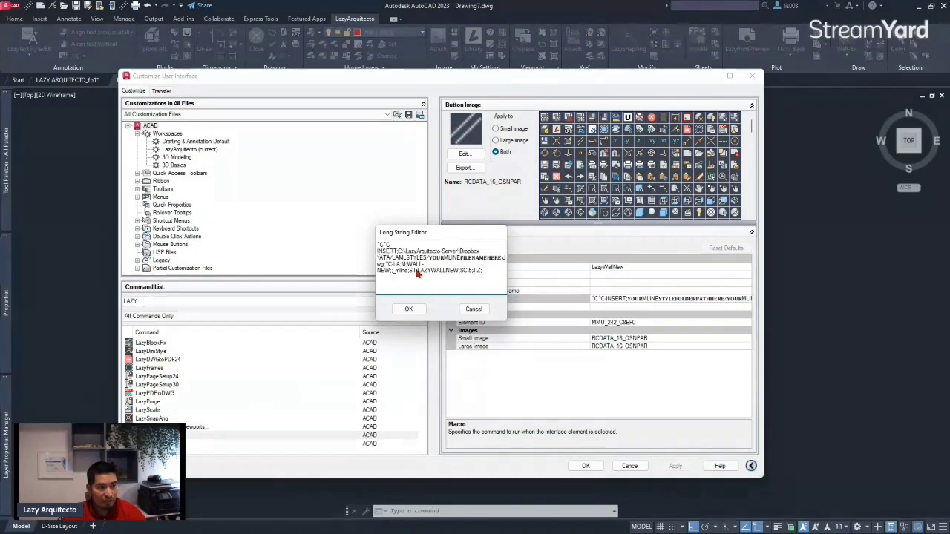
type("D")
type("\\")
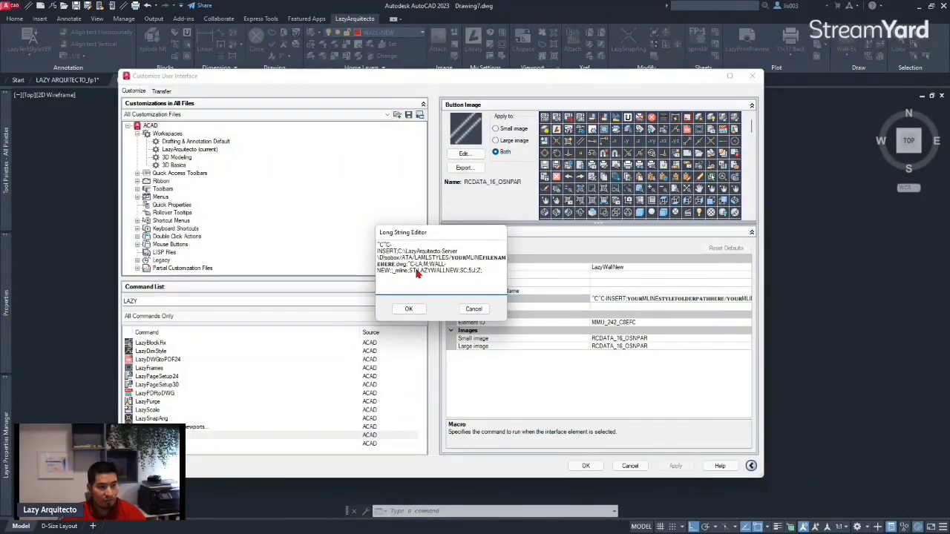
key("BackSpace")
type("/")
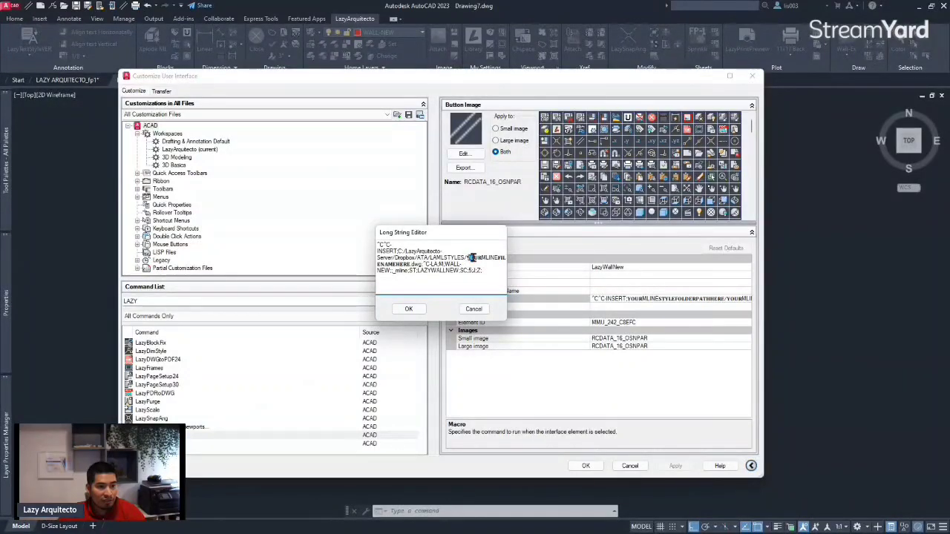
Copy the LAMLSTYLENEW file name from the LAMLSTYLES Explorer window
left_click_drag(469, 258, 490, 258)
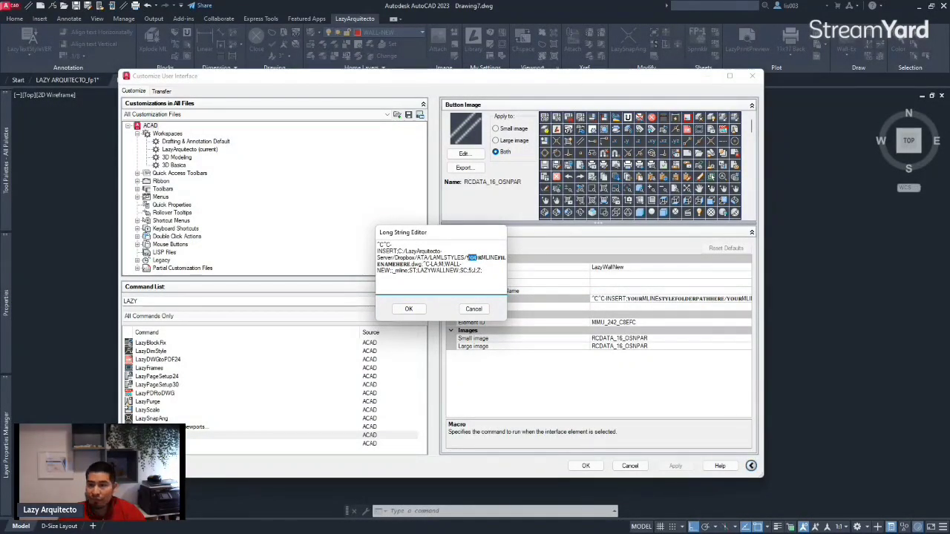
left_click_drag(949, 159, 479, 180)
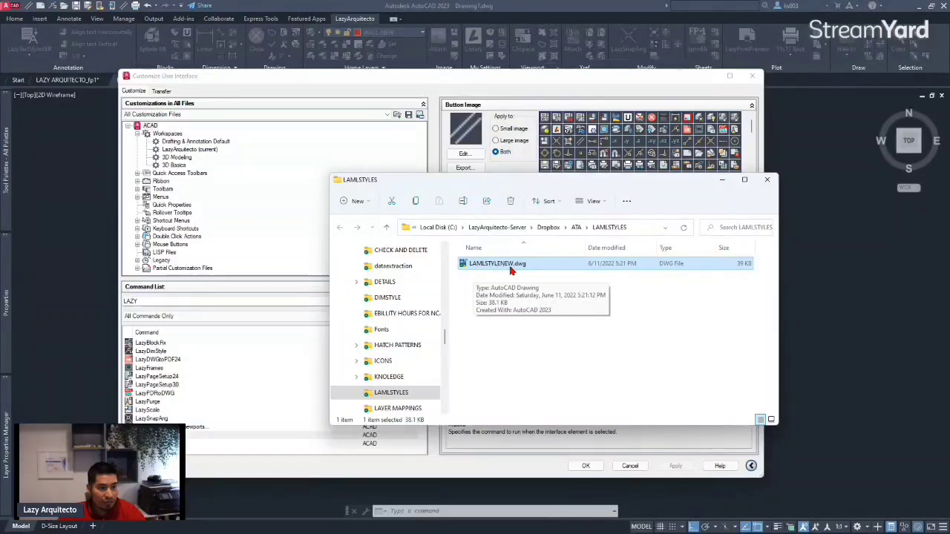
left_click(505, 266)
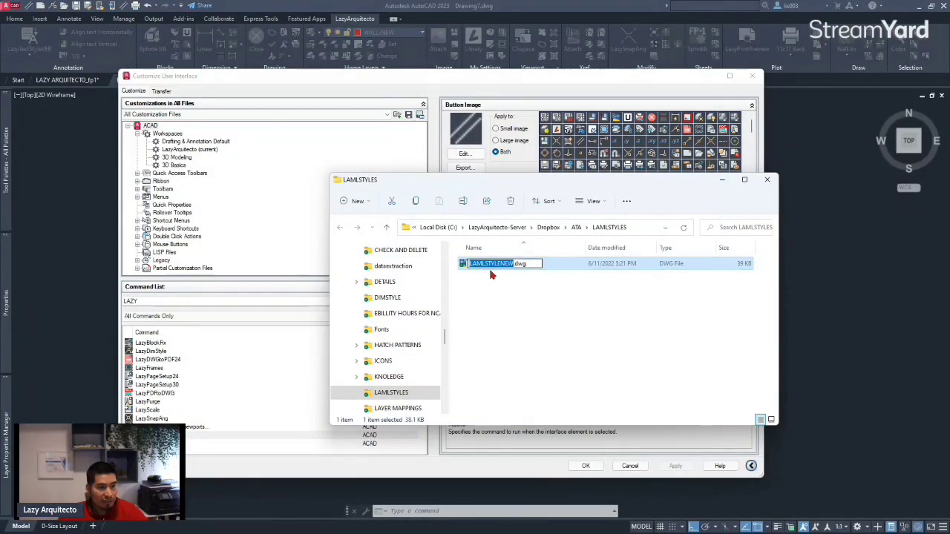
right_click(486, 264)
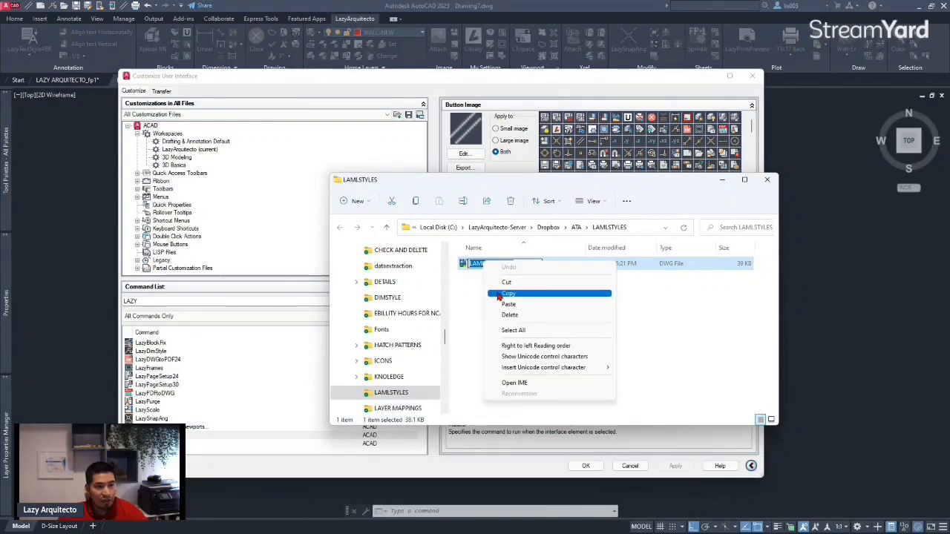
left_click(494, 294)
key("Return")
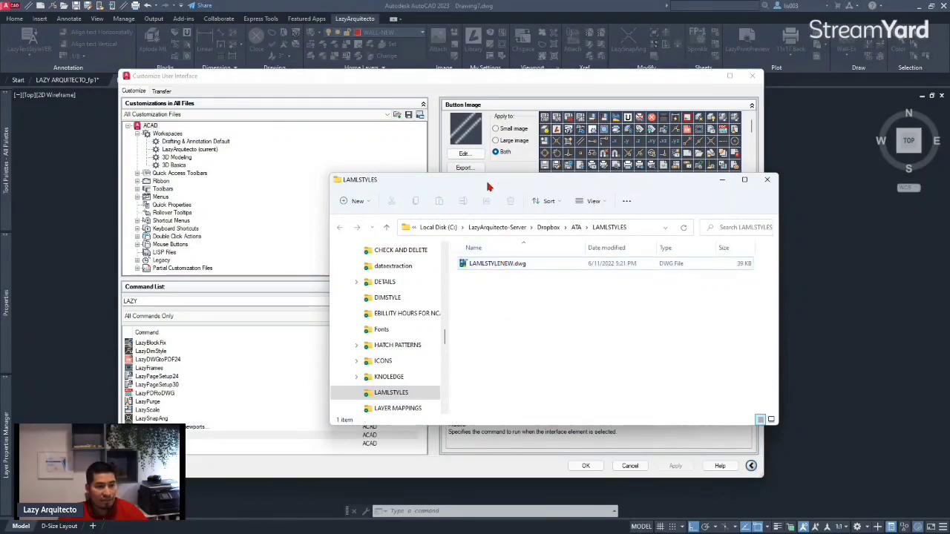
left_click_drag(490, 185, 643, 213)
Paste LAMLSTYLENEW over the YOURMLINEFILENAMEHERE placeholder in the macro
left_click(415, 232)
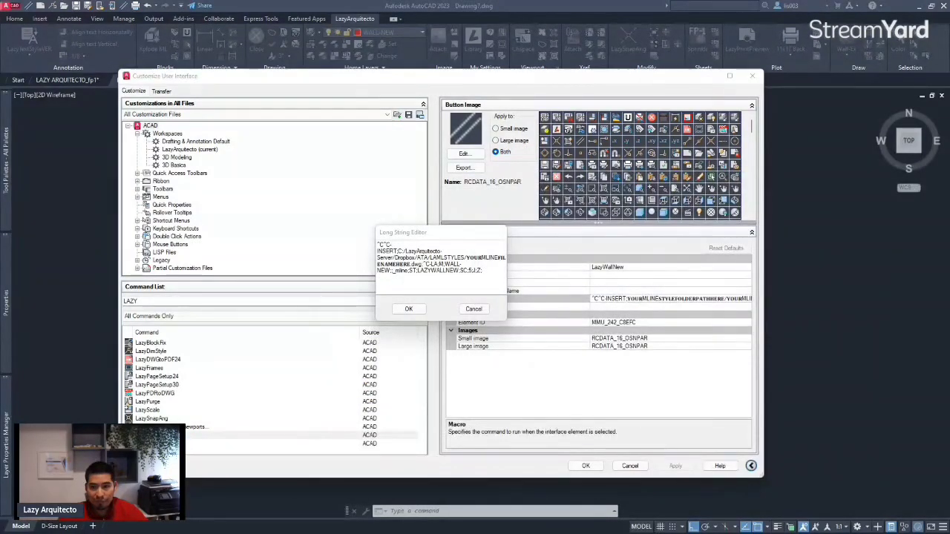
left_click(430, 271)
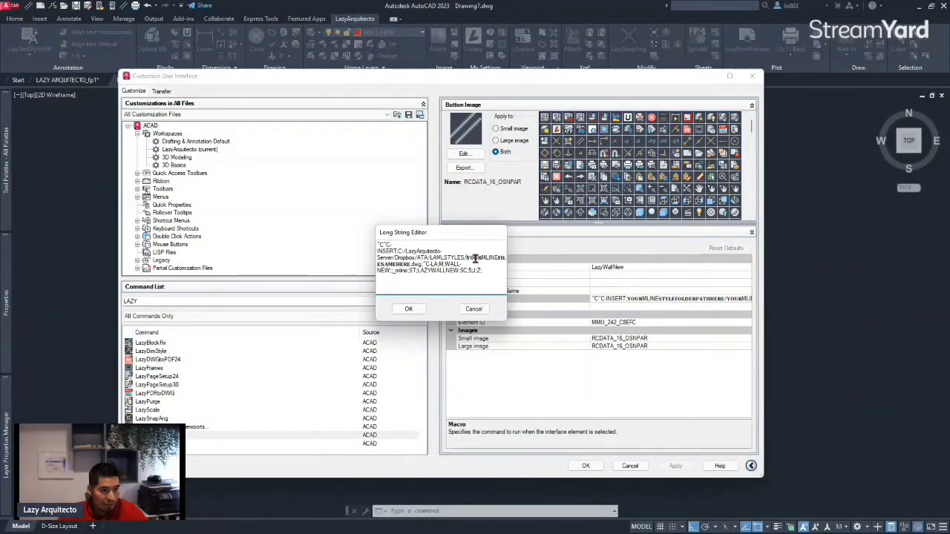
left_click_drag(467, 258, 411, 265)
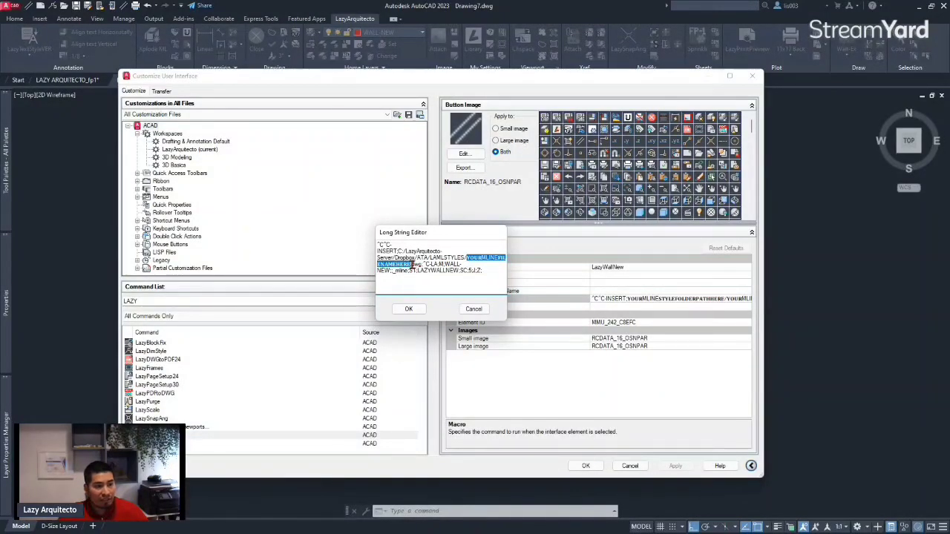
right_click(487, 259)
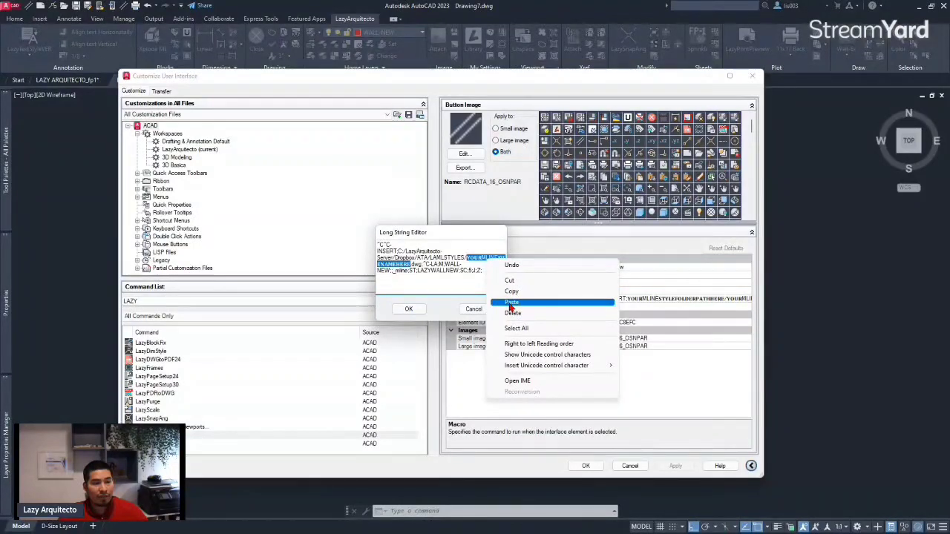
left_click(511, 304)
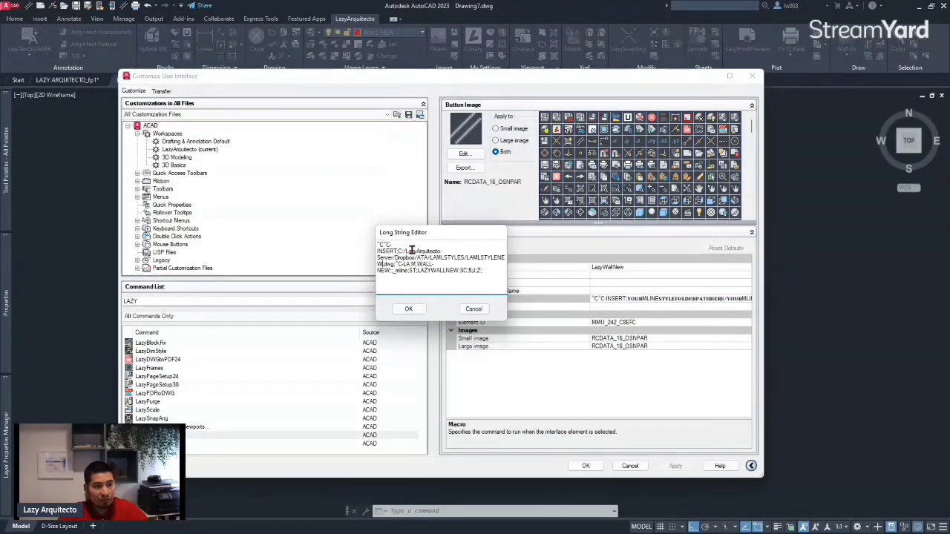
Review the macro's insert path, LAMLSTYLENEW name, WALL-NEW layer setting and final Z;, then confirm it
left_click_drag(378, 251, 435, 258)
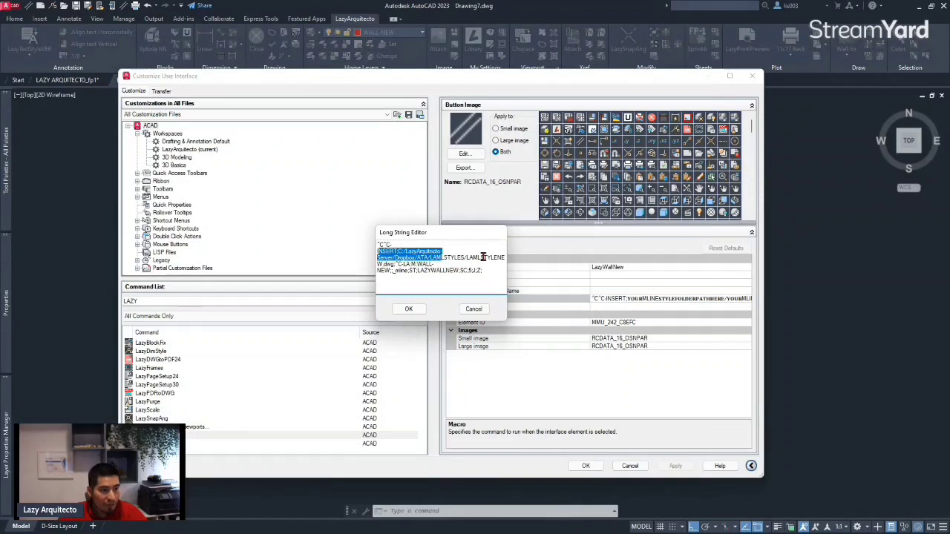
left_click(483, 257)
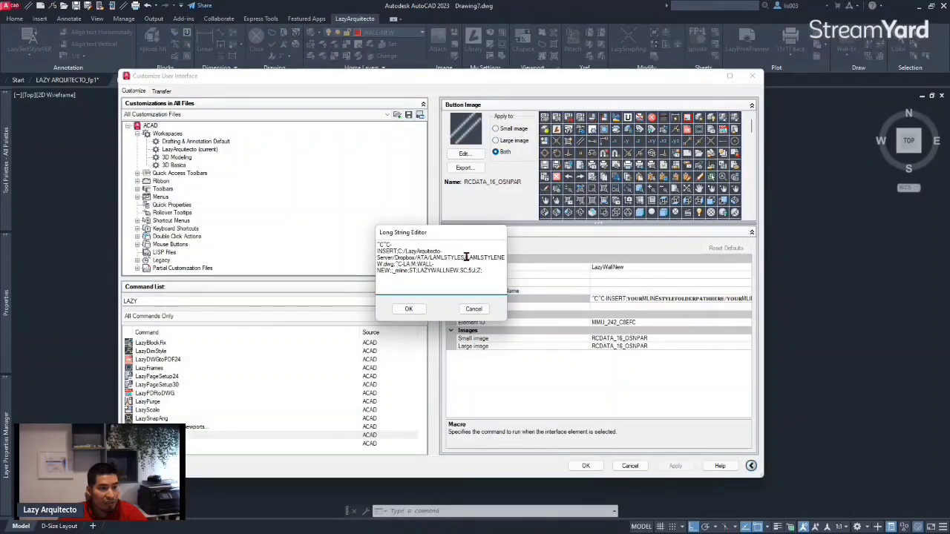
left_click_drag(466, 257, 385, 265)
left_click_drag(403, 264, 438, 265)
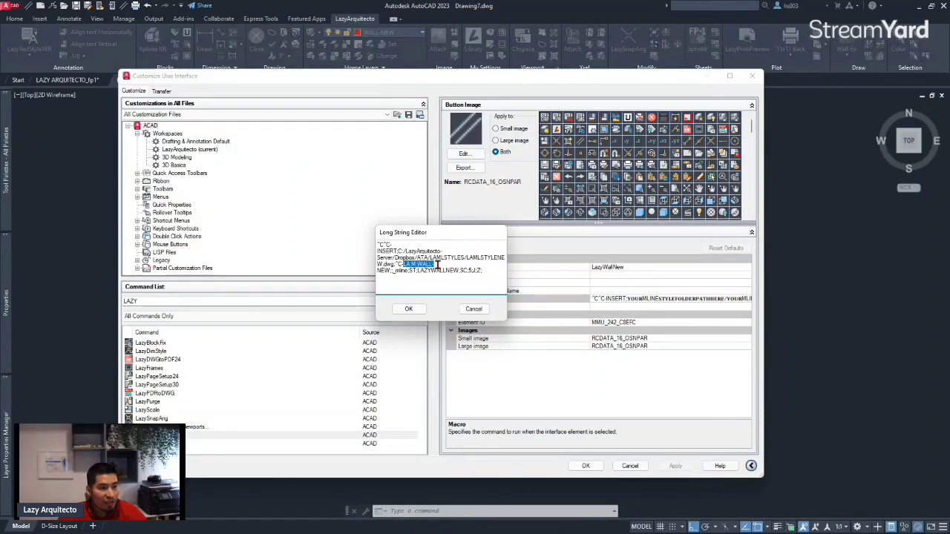
left_click(422, 264)
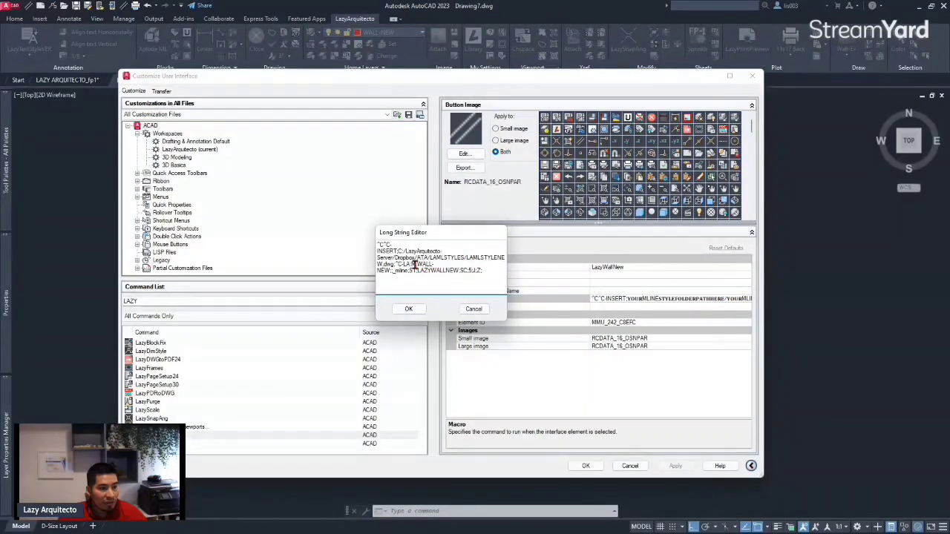
left_click_drag(417, 264, 392, 271)
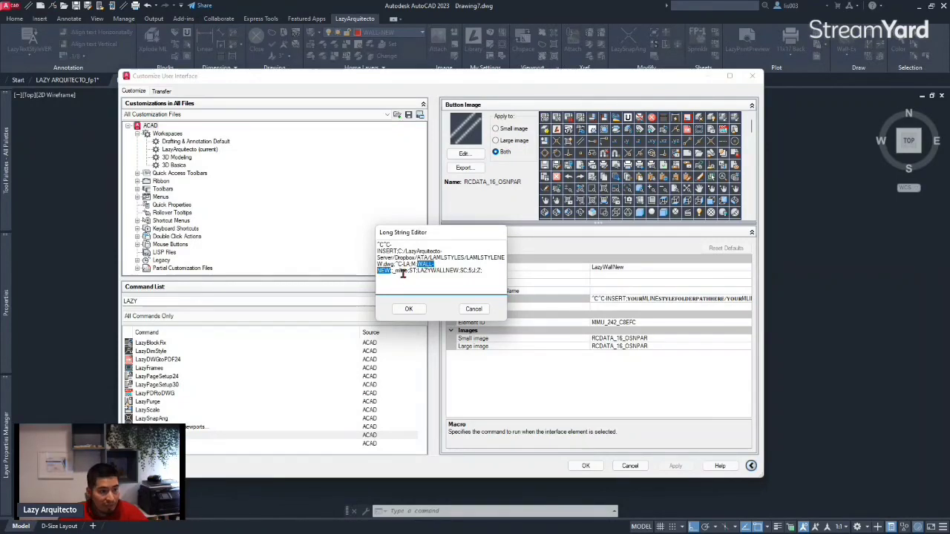
left_click(399, 272)
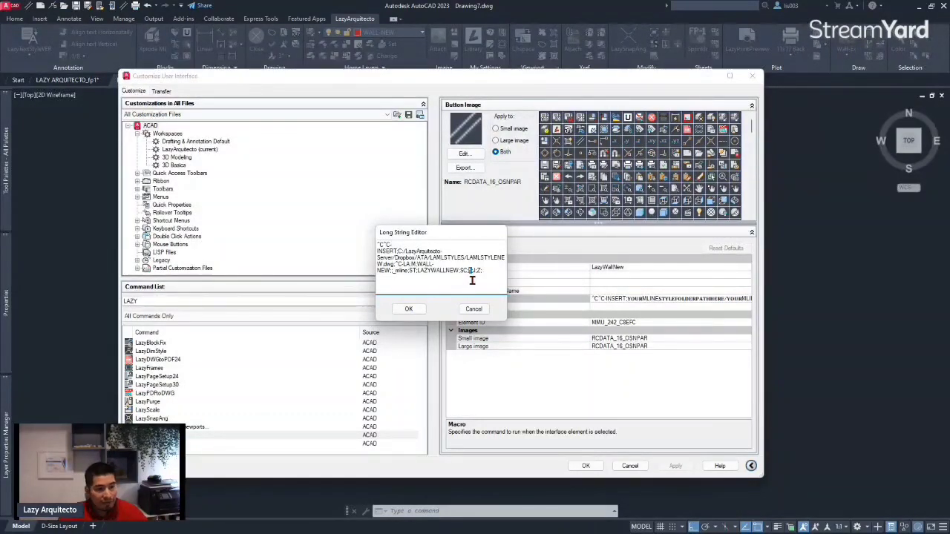
left_click_drag(473, 270, 477, 272)
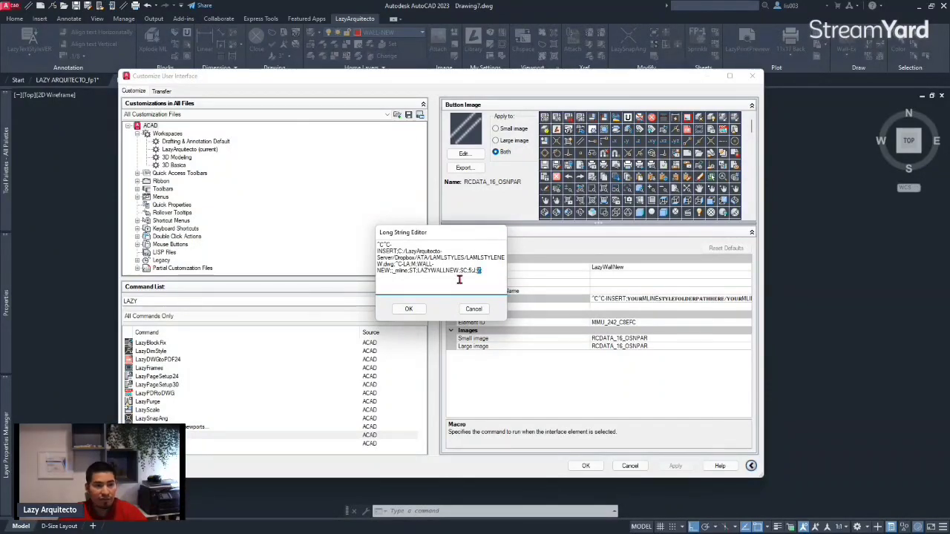
left_click(407, 311)
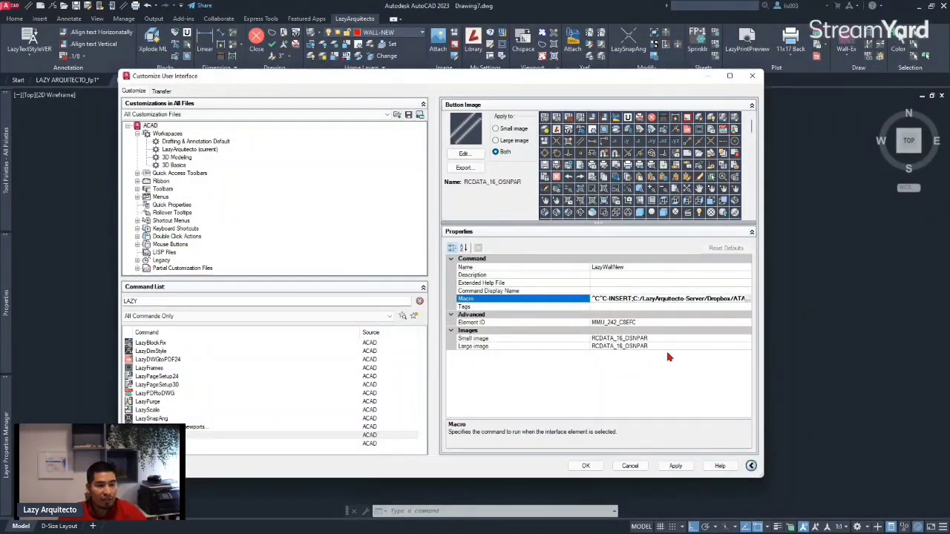
Apply the LazyWallNew customization and close the Customize User Interface dialog with OK
left_click(675, 467)
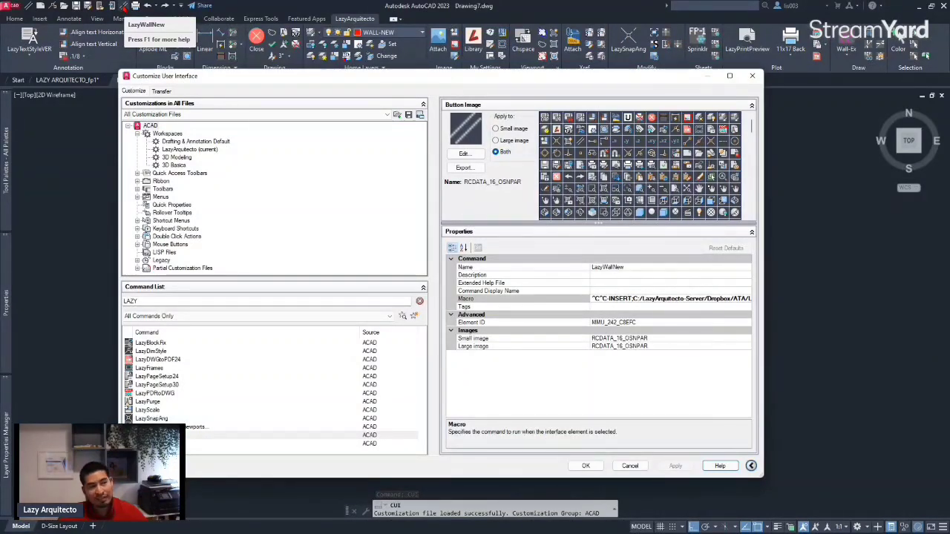
left_click(586, 466)
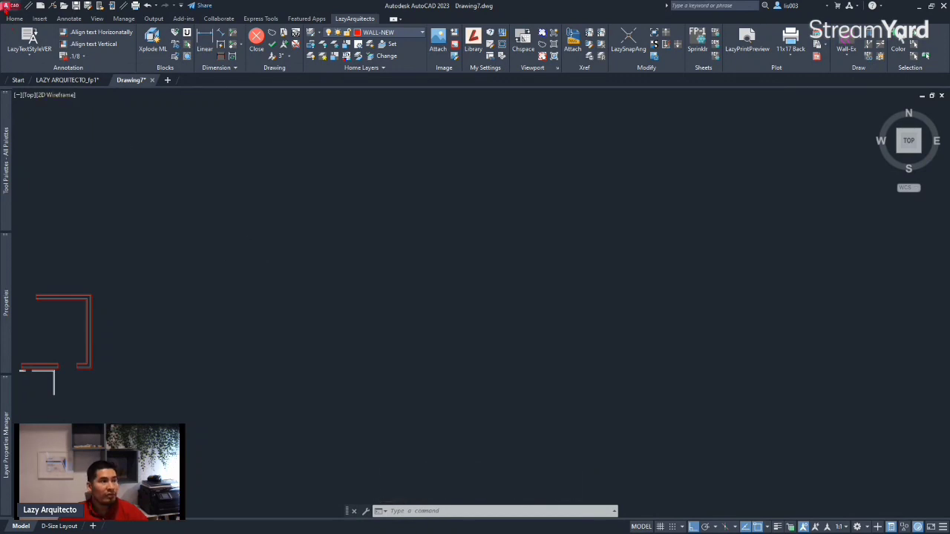
Start a new drawing from the Tutorial-iArch.dwt template and switch to model space
left_click(9, 6)
mouse_move(47, 65)
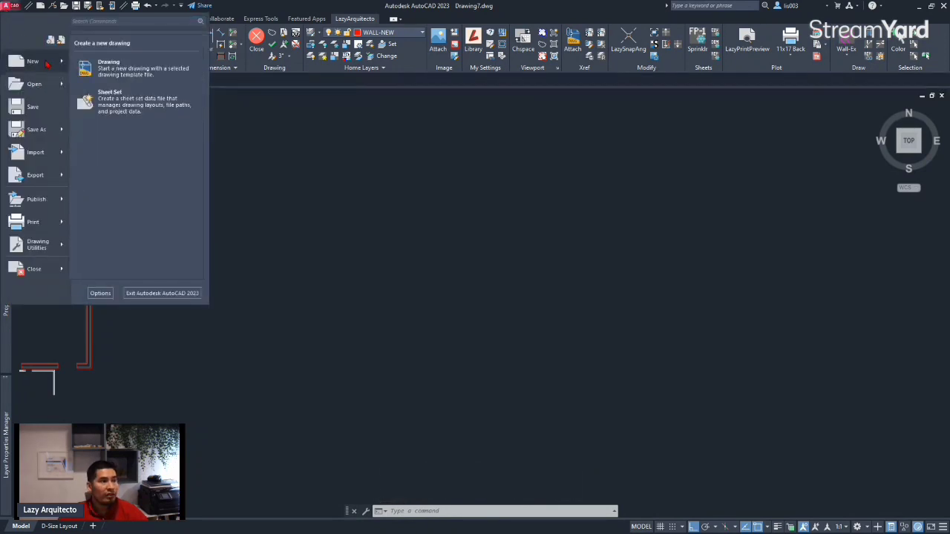
key("Escape")
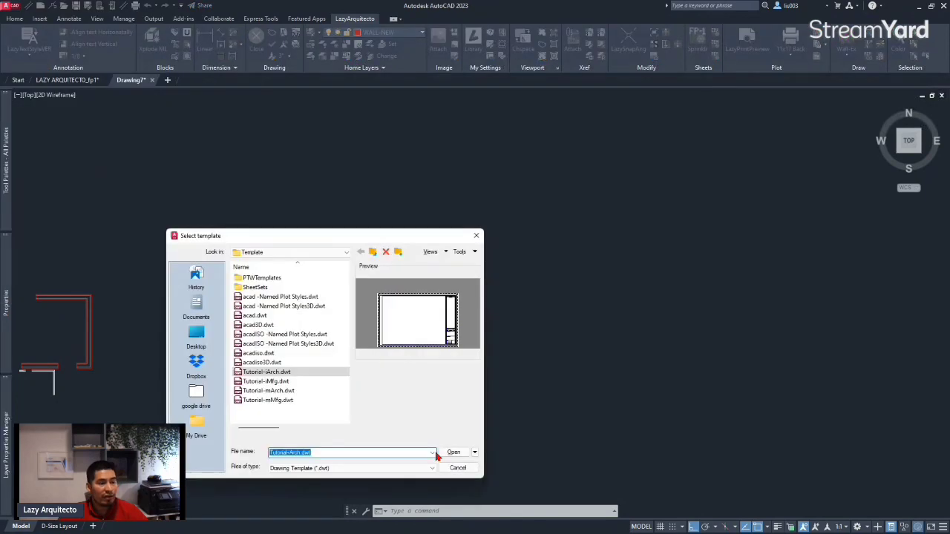
left_click(453, 452)
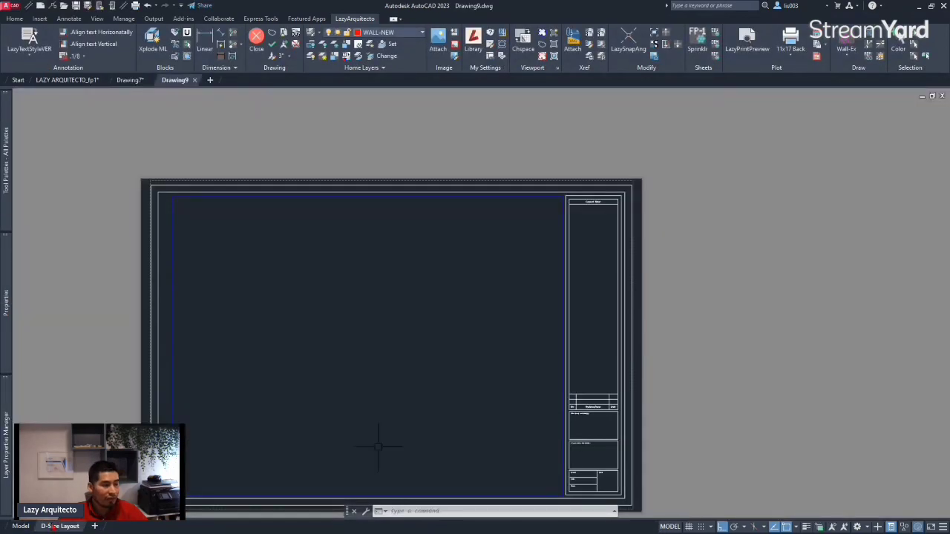
key("Escape")
left_click(21, 527)
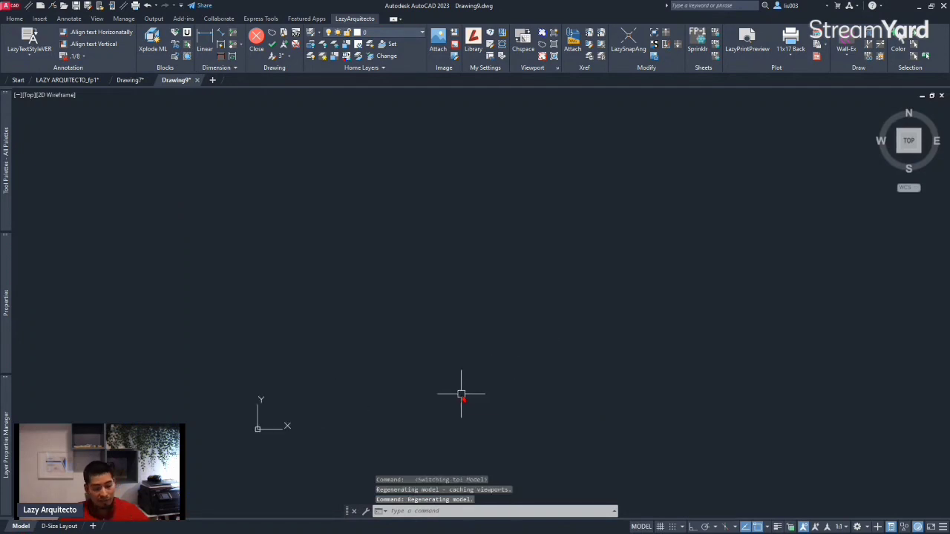
Draw a four-segment zigzag test multiline with ML in the STANDARD style
type("ML")
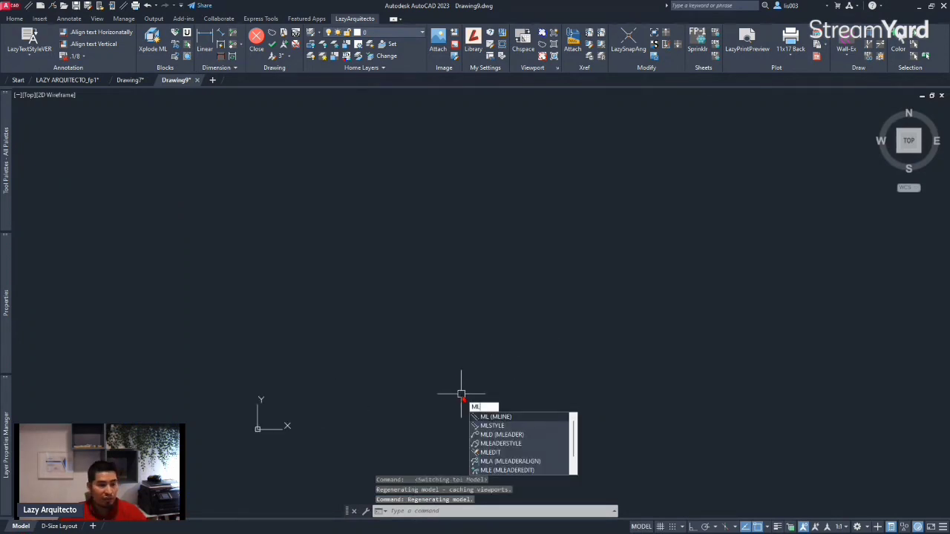
key("Return")
left_click(382, 347)
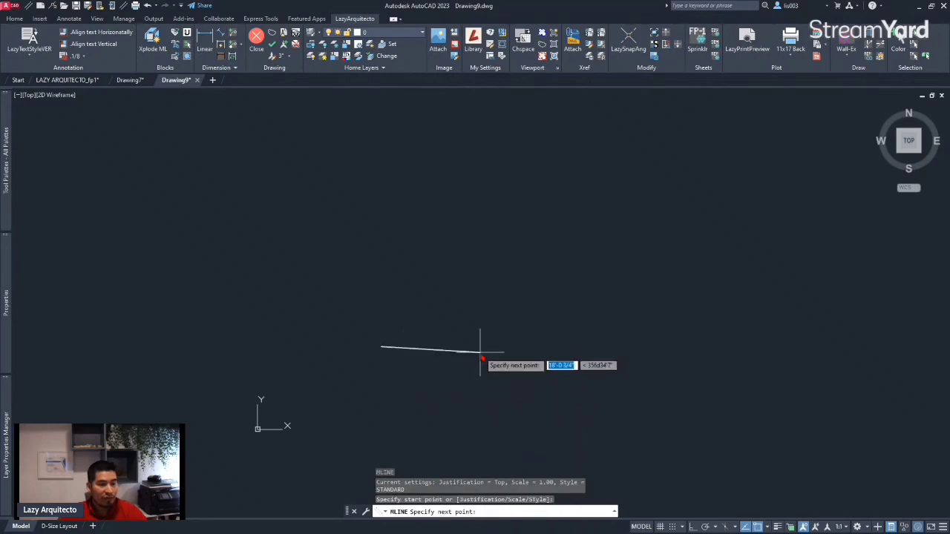
left_click(480, 352)
scroll(440, 368, "up", 6)
left_click(426, 347)
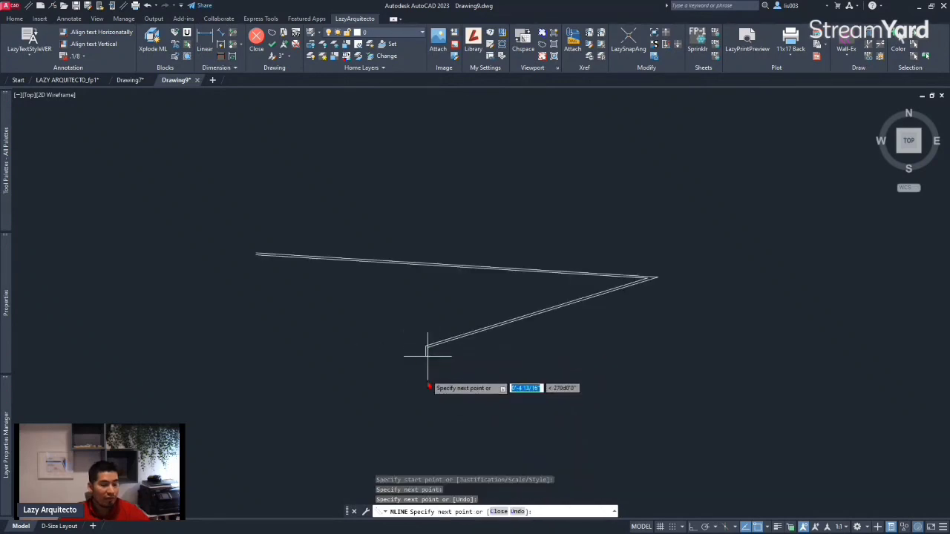
left_click(555, 447)
left_click(692, 384)
key("Escape")
scroll(538, 429, "down", 4)
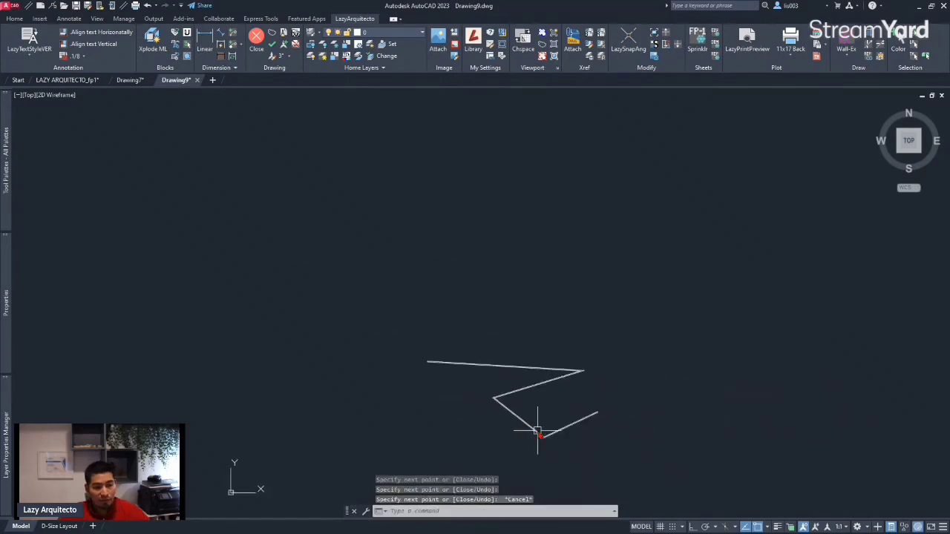
scroll(528, 434, "up", 2)
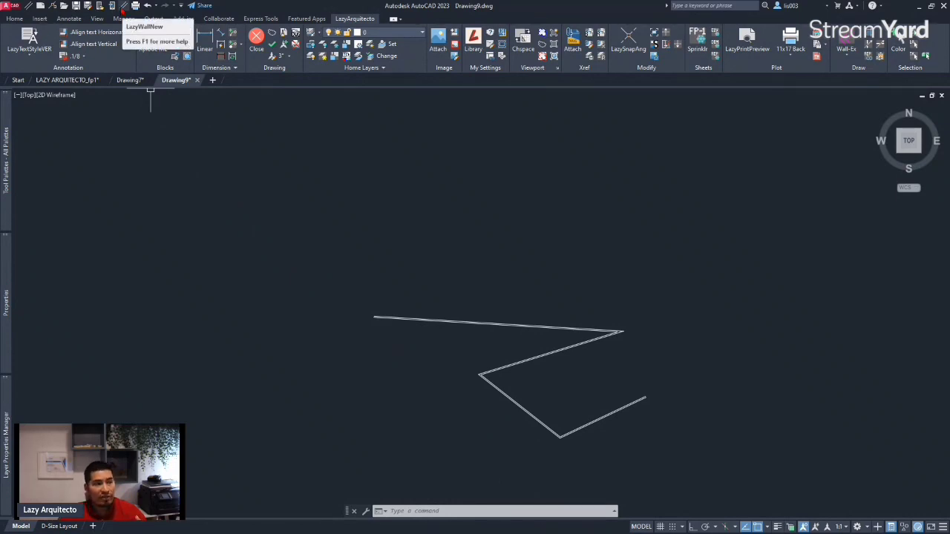
Use LazyWallNew to draw the first stepped WALL-NEW wall in Ortho: top run, vertical drop, horizontal end
left_click(123, 7)
scroll(230, 264, "down", 4)
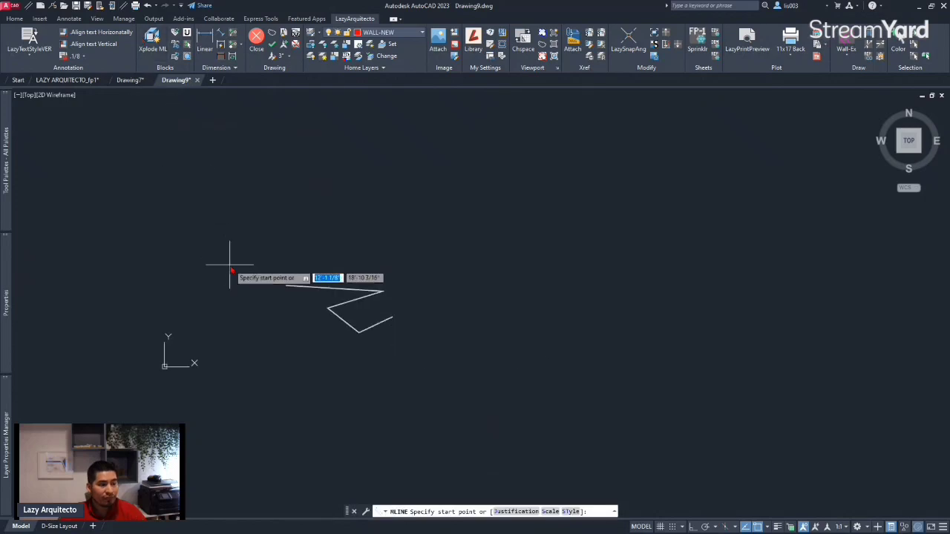
scroll(230, 264, "down", 2)
left_click(332, 248)
scroll(360, 245, "up", 4)
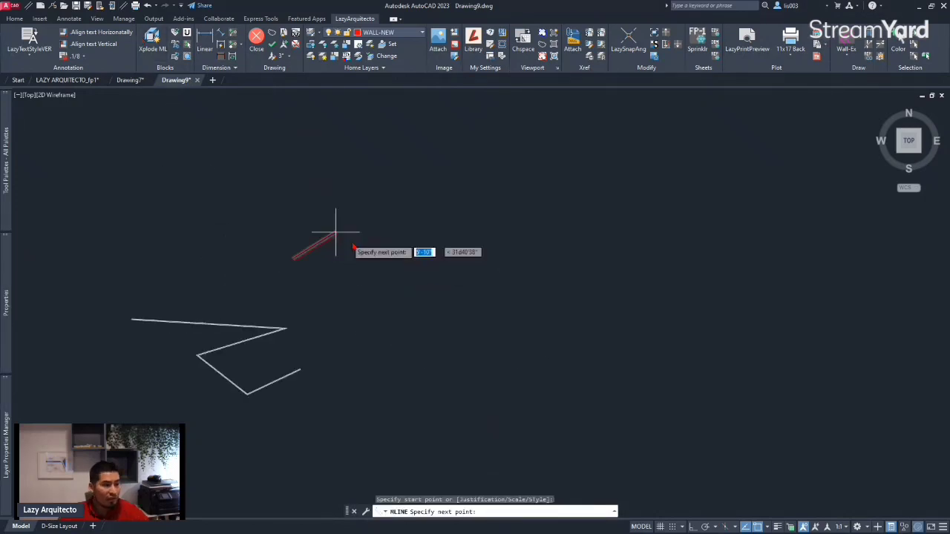
key("F8")
left_click(389, 252)
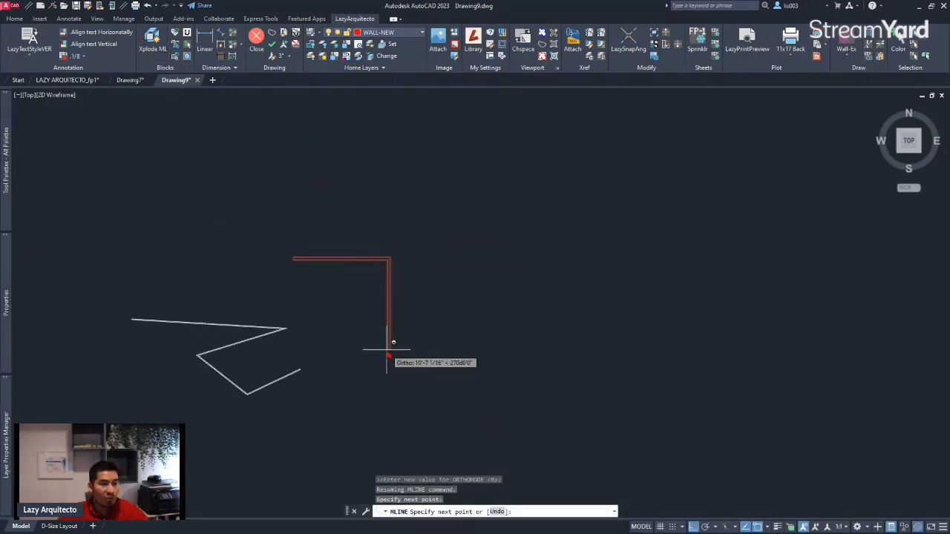
left_click(388, 350)
left_click(461, 362)
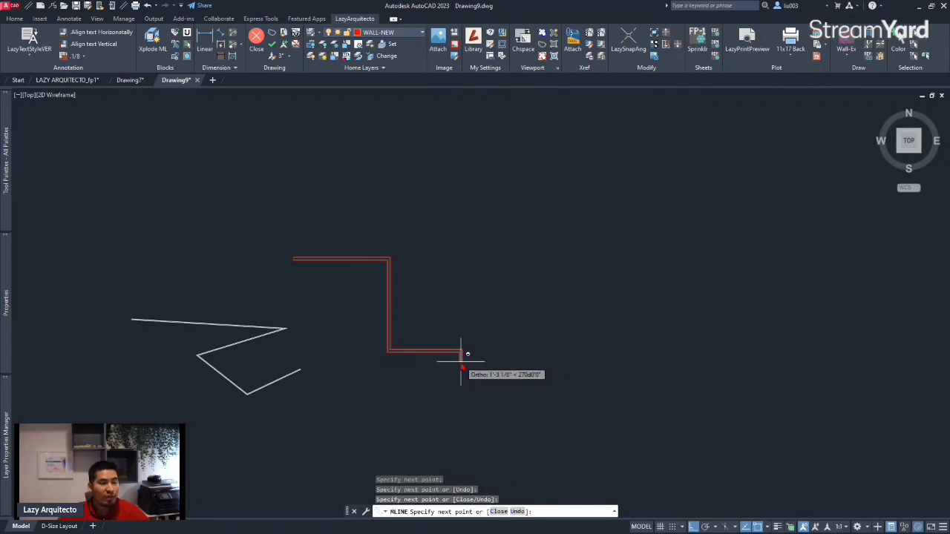
key("Escape")
Draw a second, larger stepped WALL-NEW wall to the right with ML in Ortho
scroll(311, 248, "up", 4)
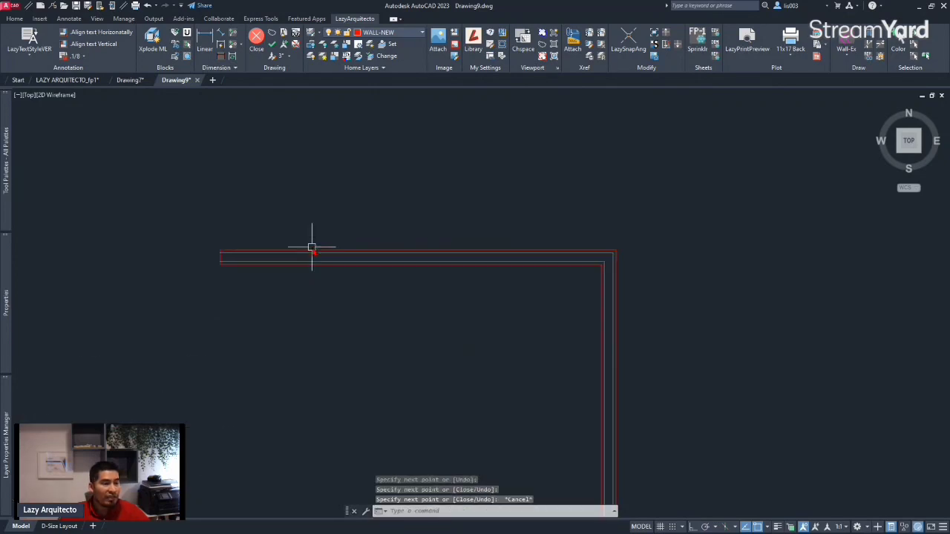
scroll(312, 248, "up", 2)
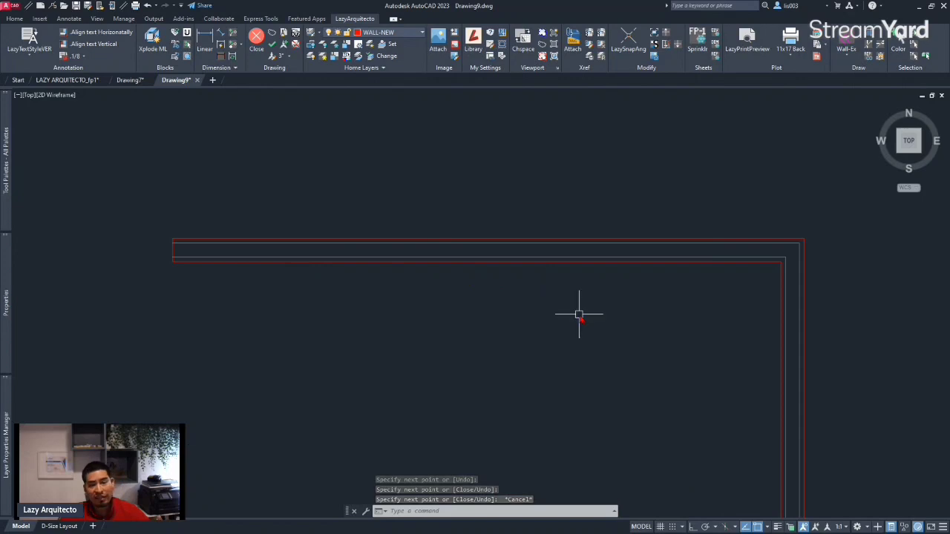
scroll(507, 276, "down", 4)
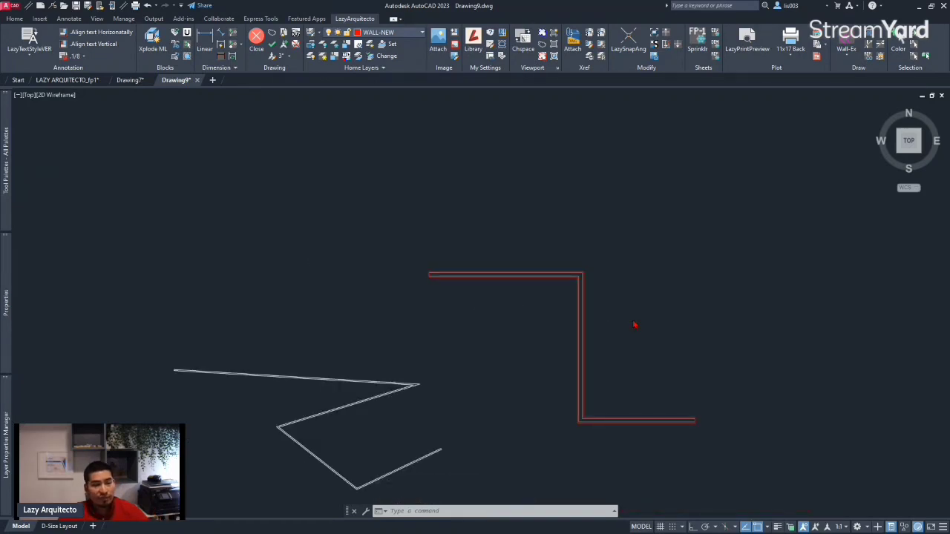
scroll(479, 274, "up", 2)
type("ML")
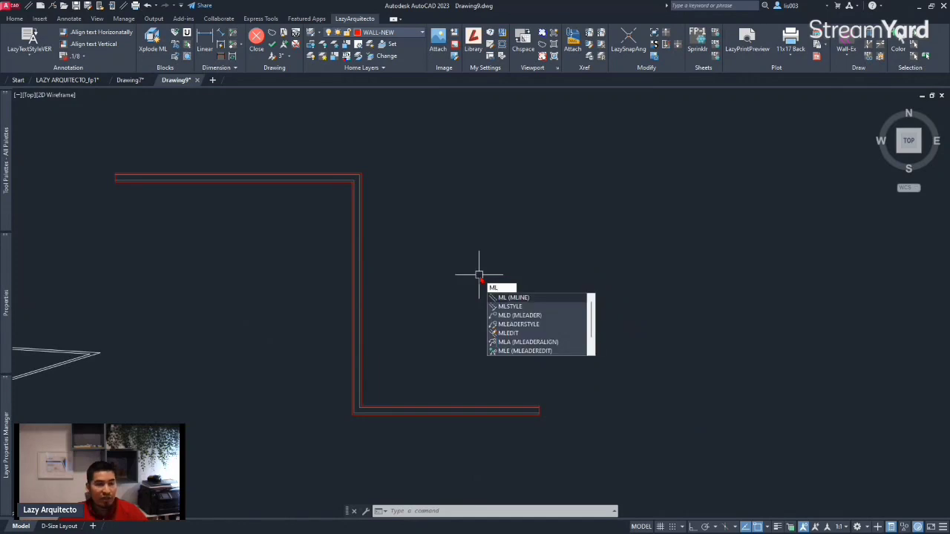
key("Return")
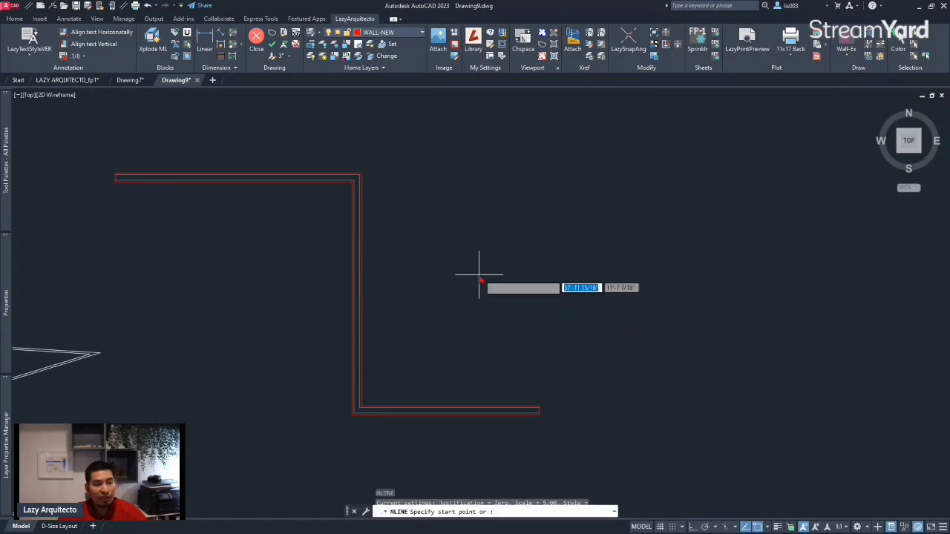
left_click(480, 275)
key("F8")
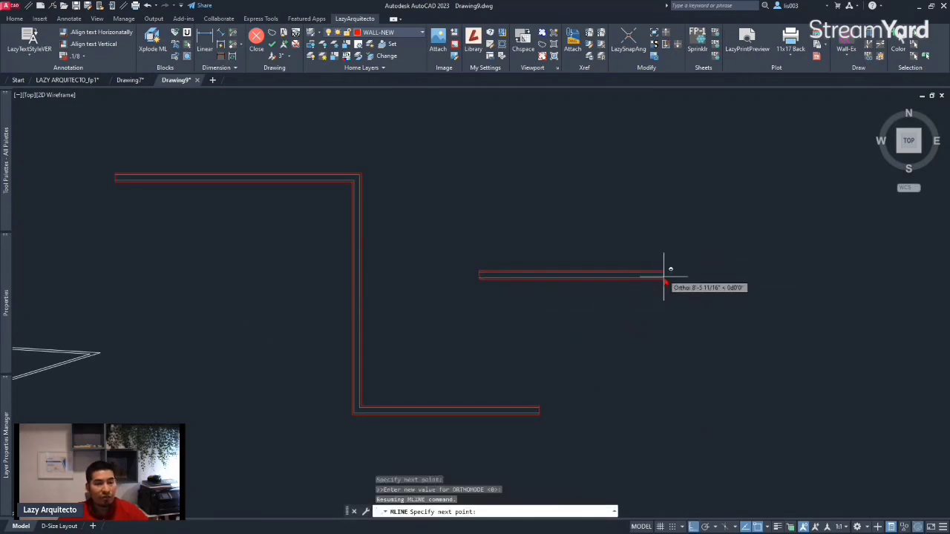
left_click(665, 276)
left_click(674, 413)
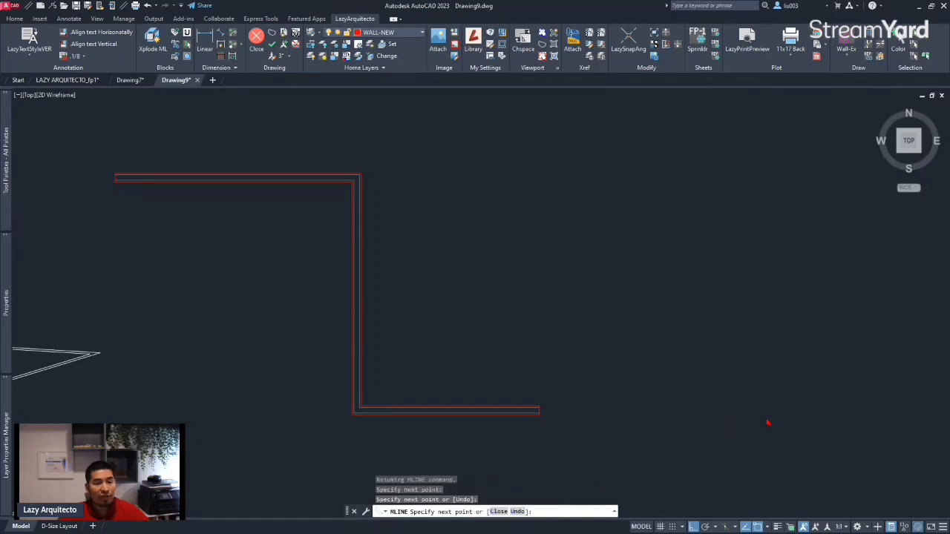
left_click(766, 415)
key("Escape")
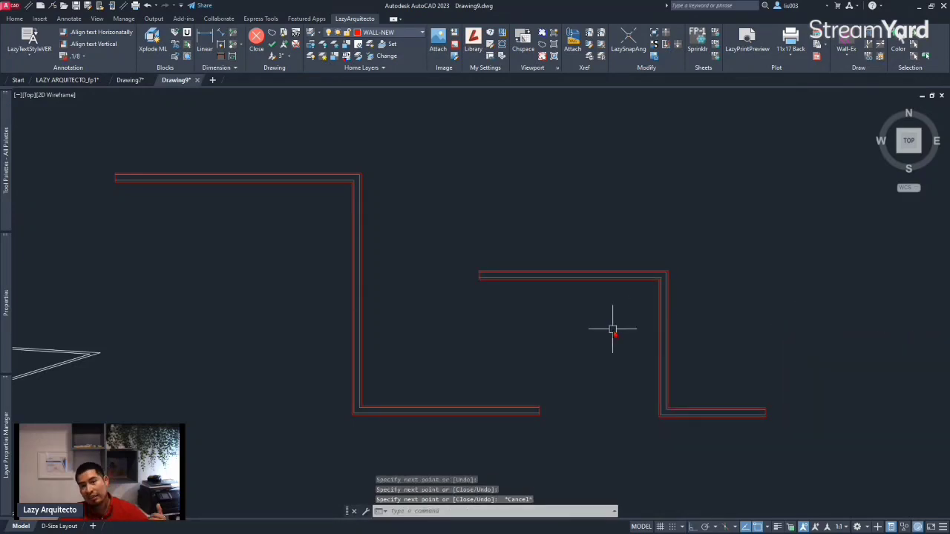